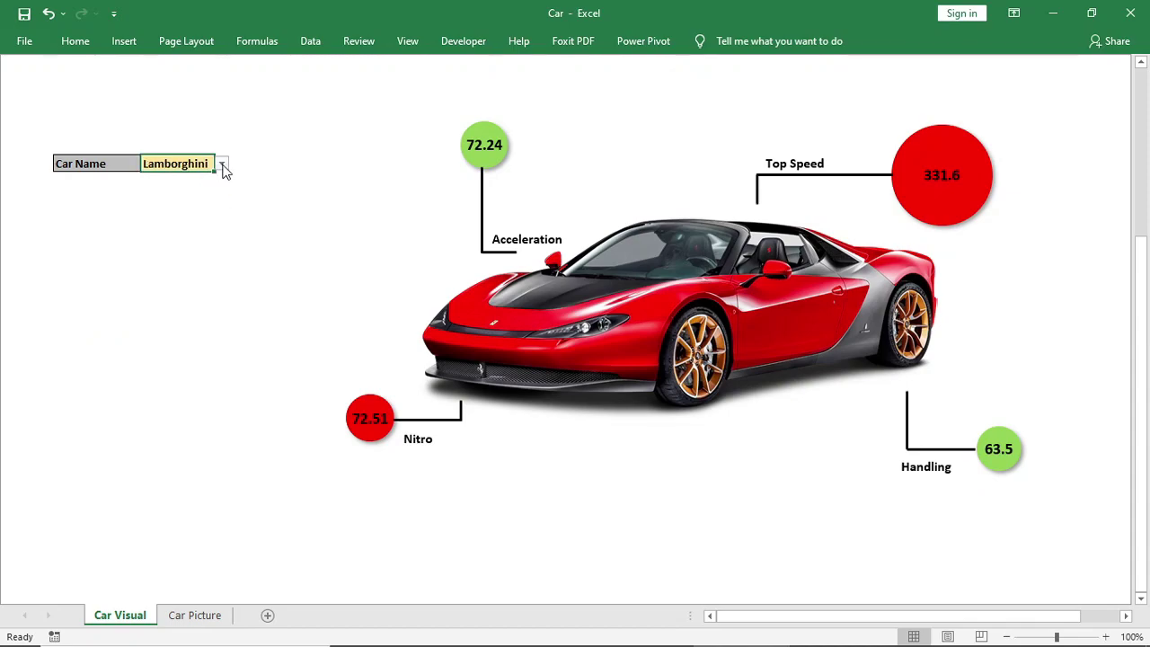
Switch the Car Name selection repeatedly between Ferrari, Lamborghini and Bugatti to examine how the picture and score bubbles respond
click(222, 165)
click(186, 198)
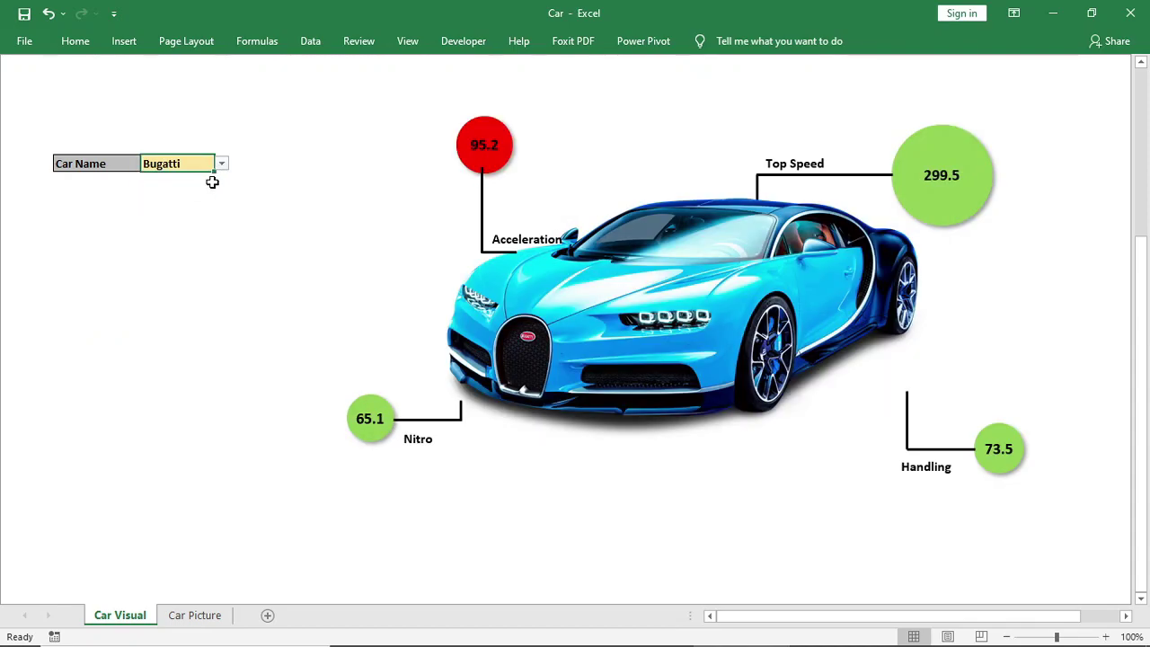
click(222, 165)
click(198, 177)
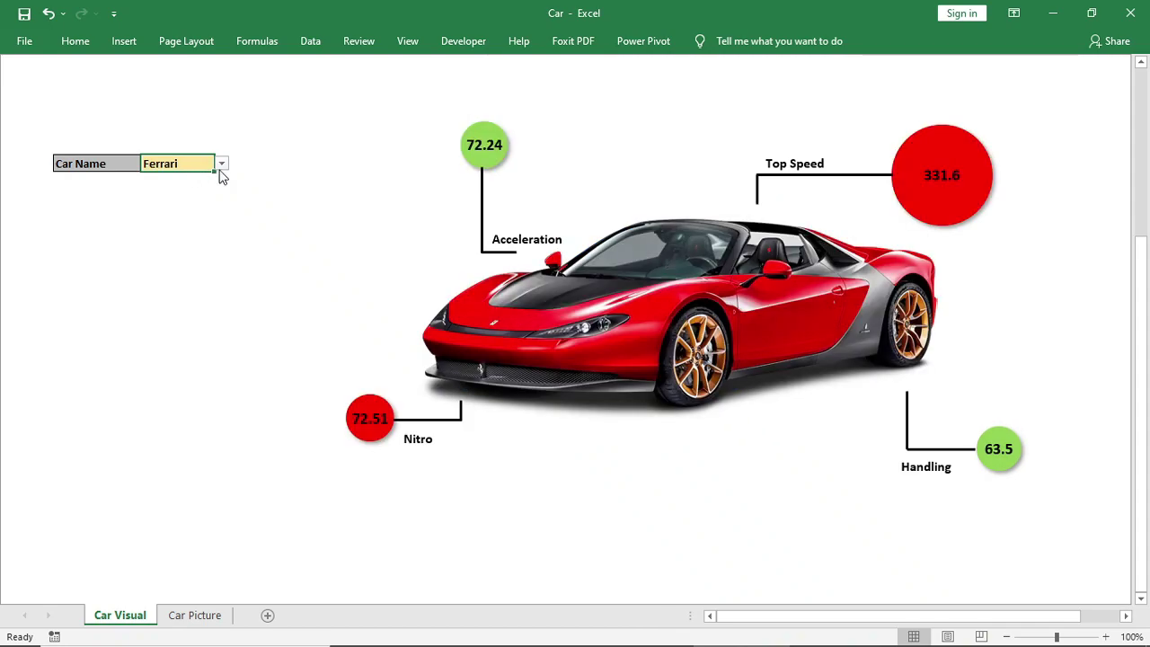
click(222, 165)
click(193, 184)
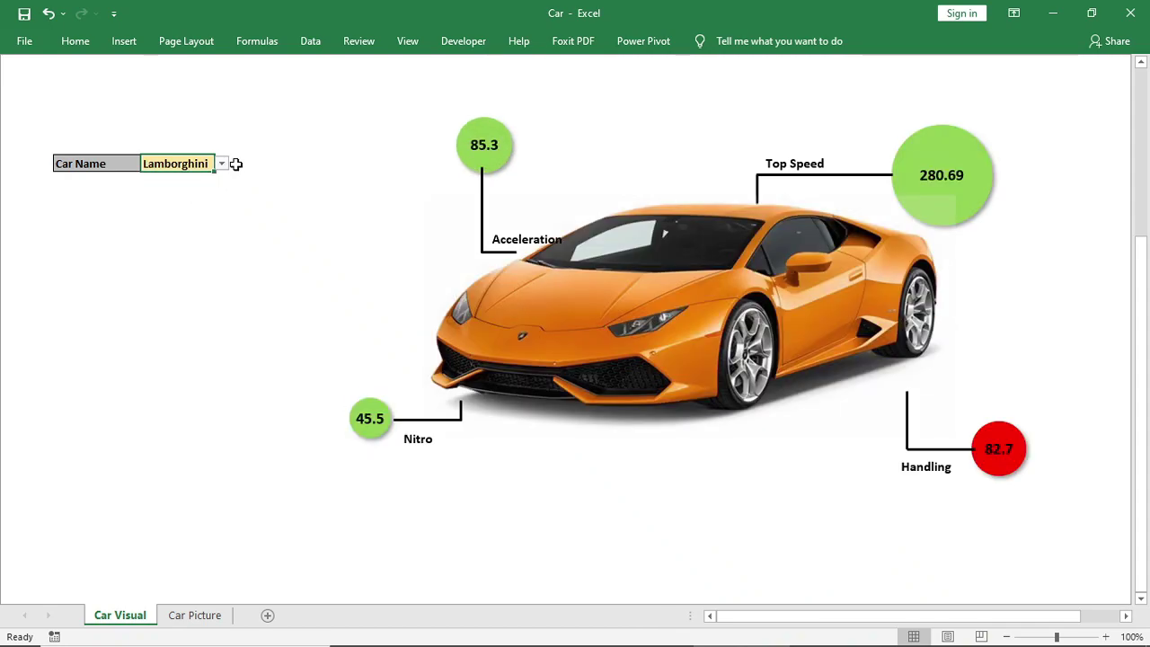
click(221, 164)
click(206, 198)
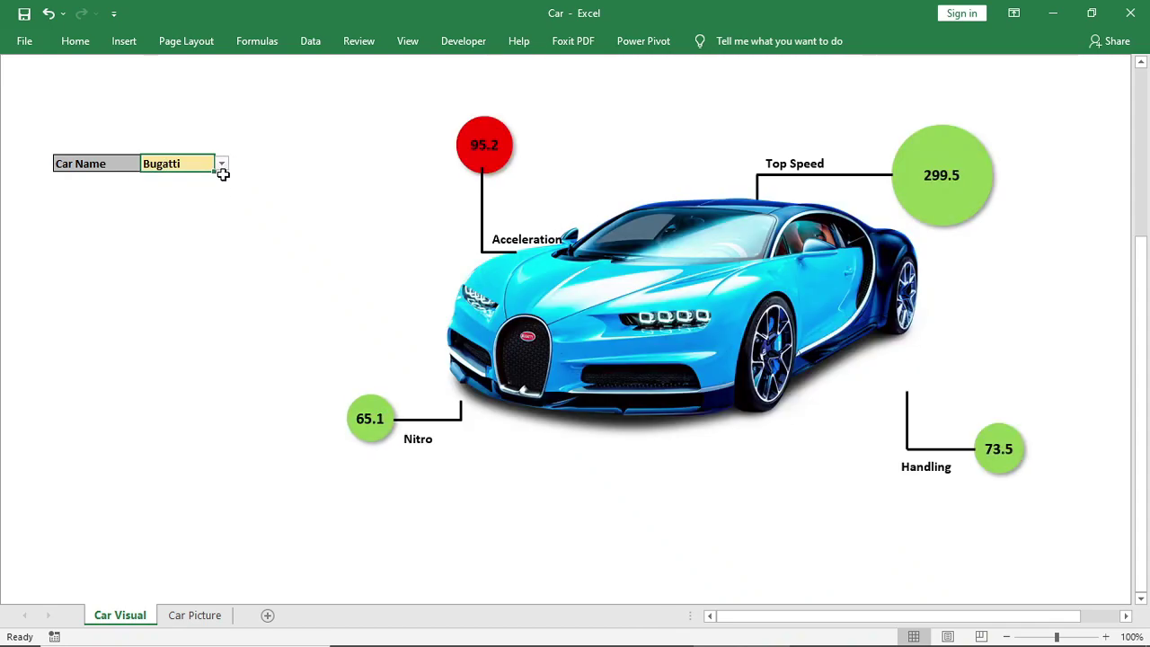
click(221, 165)
click(198, 177)
click(223, 165)
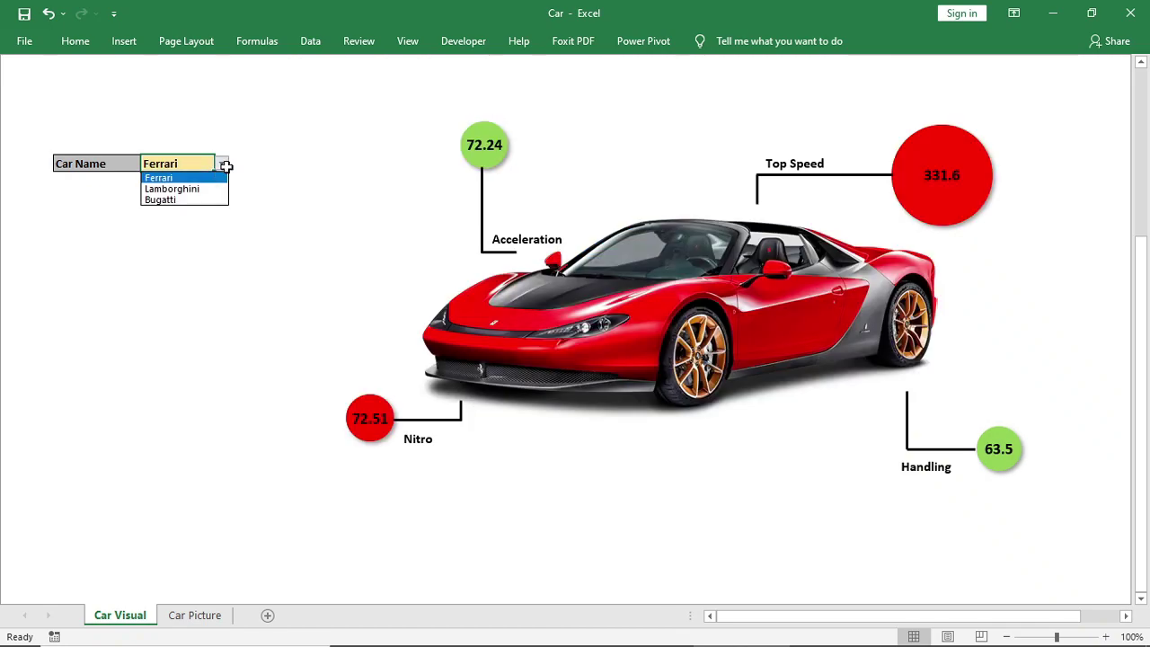
click(208, 187)
click(222, 165)
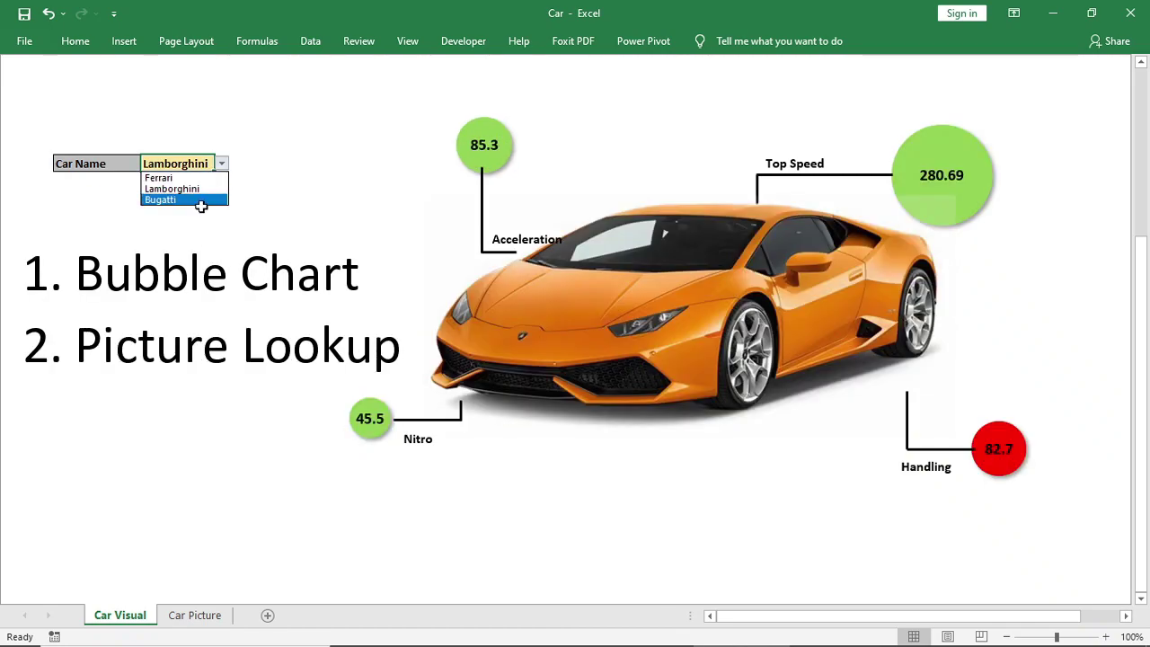
click(201, 200)
click(222, 164)
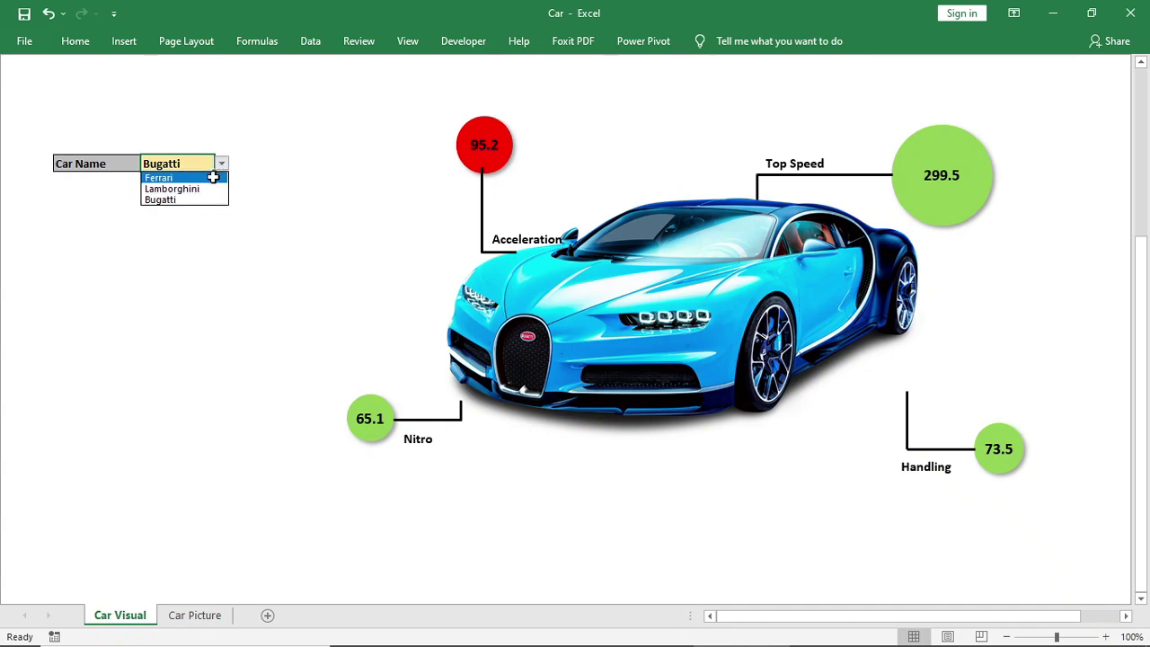
click(213, 177)
click(222, 164)
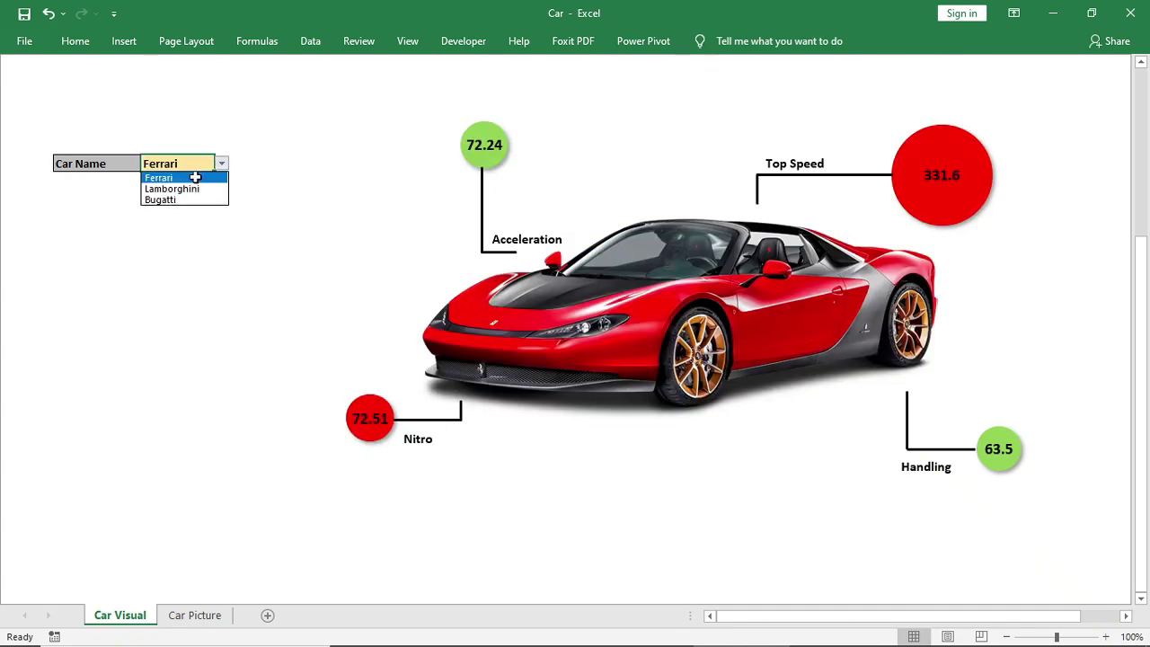
click(193, 188)
click(222, 164)
click(197, 198)
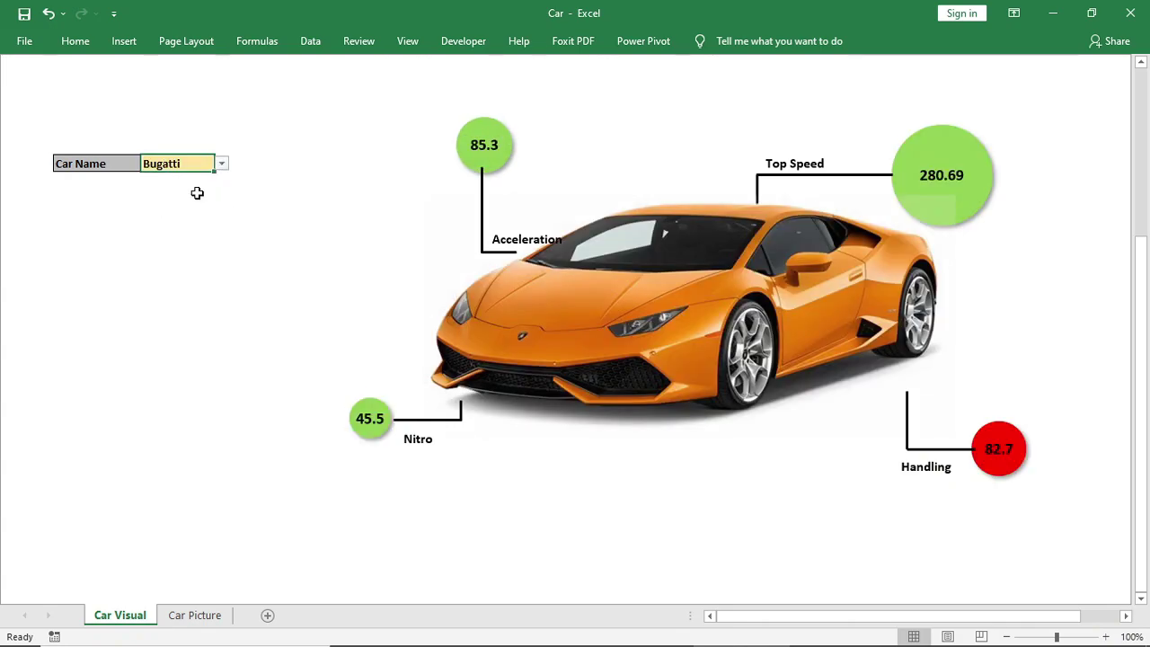
click(222, 164)
click(200, 177)
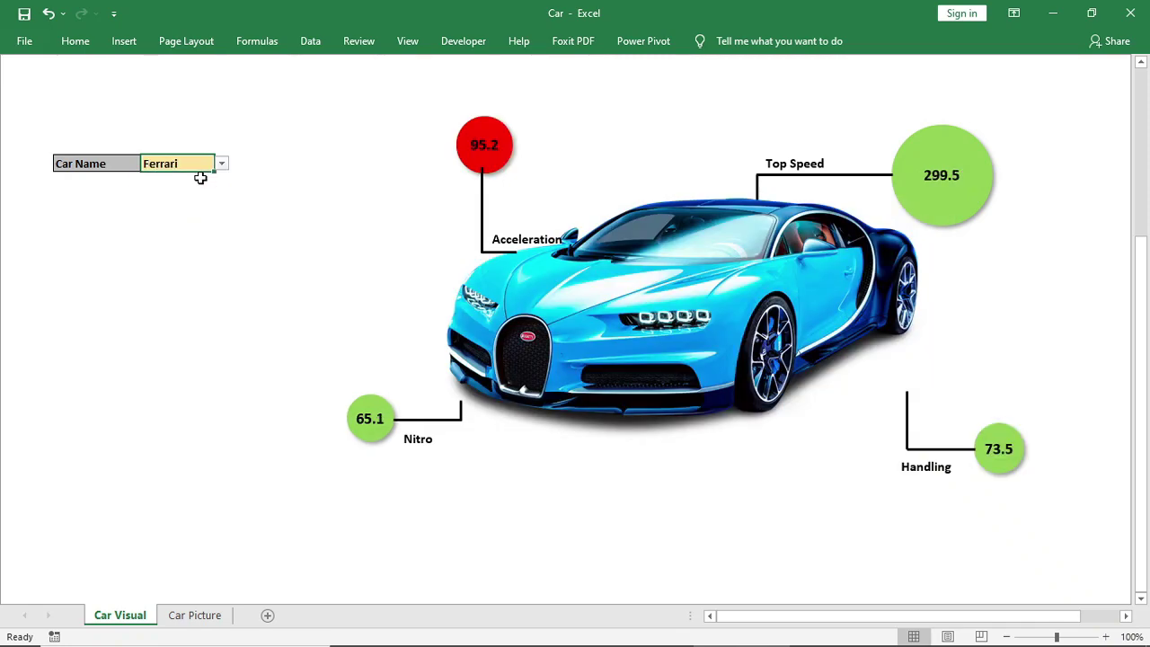
click(223, 166)
click(200, 186)
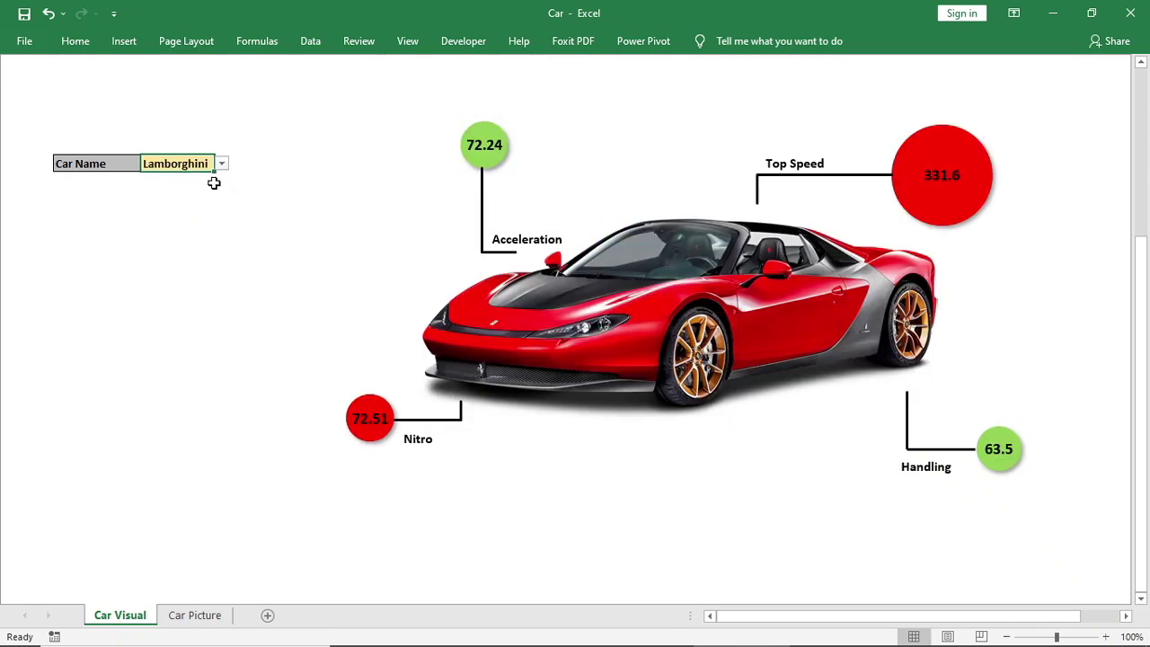
click(224, 163)
click(205, 197)
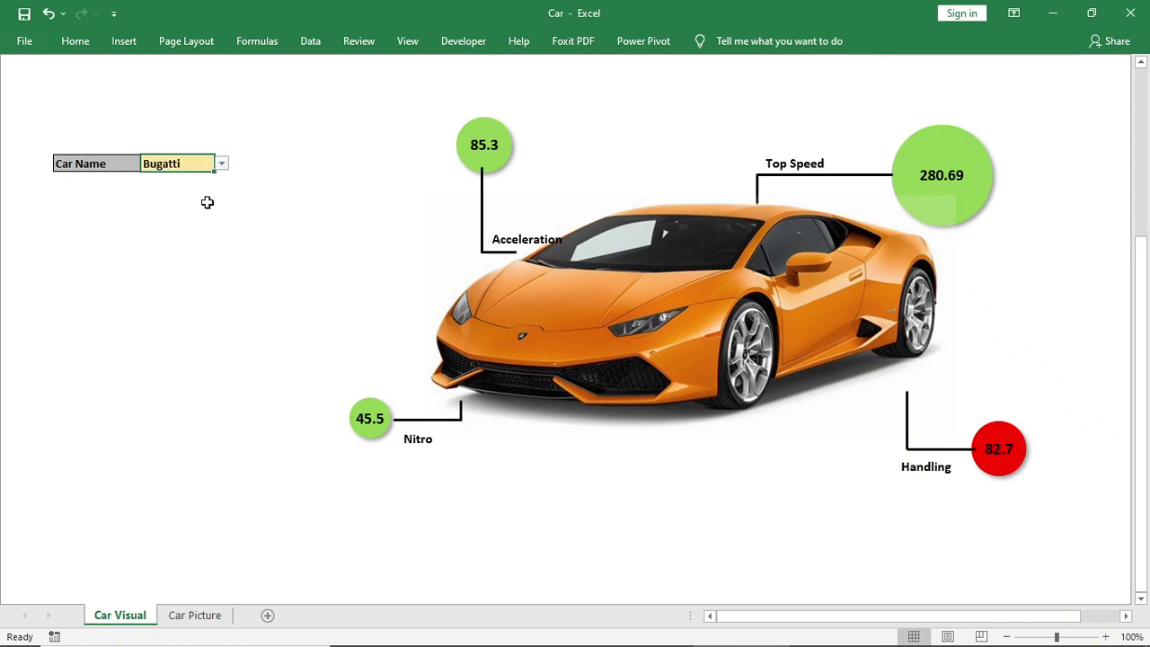
click(222, 165)
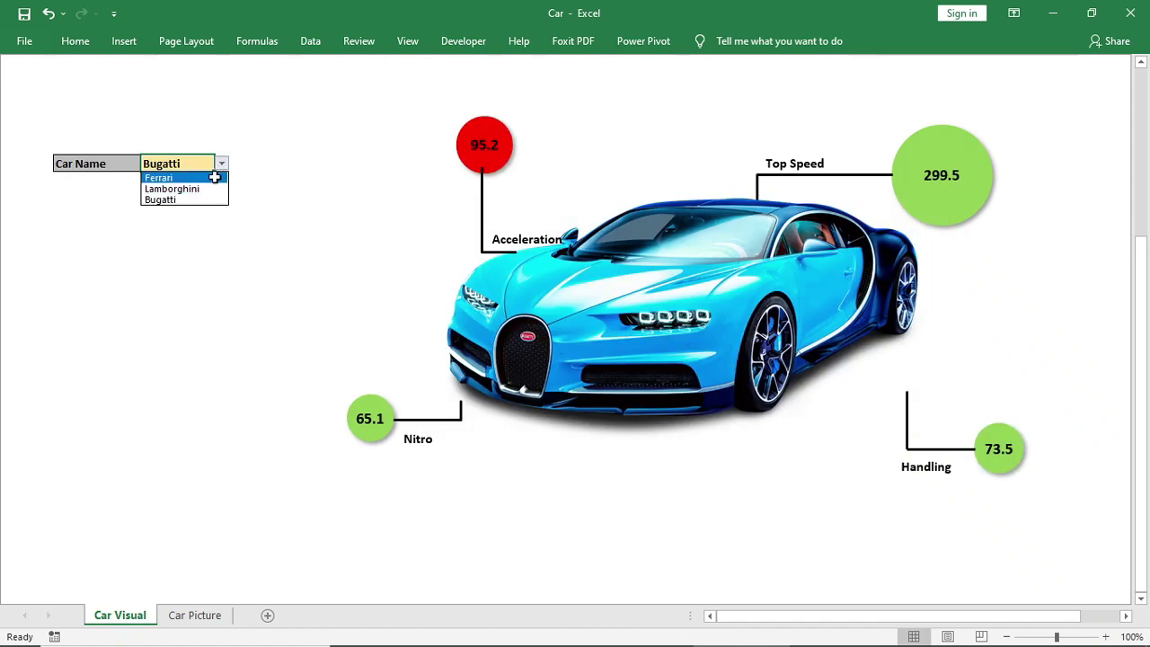
click(198, 177)
click(222, 165)
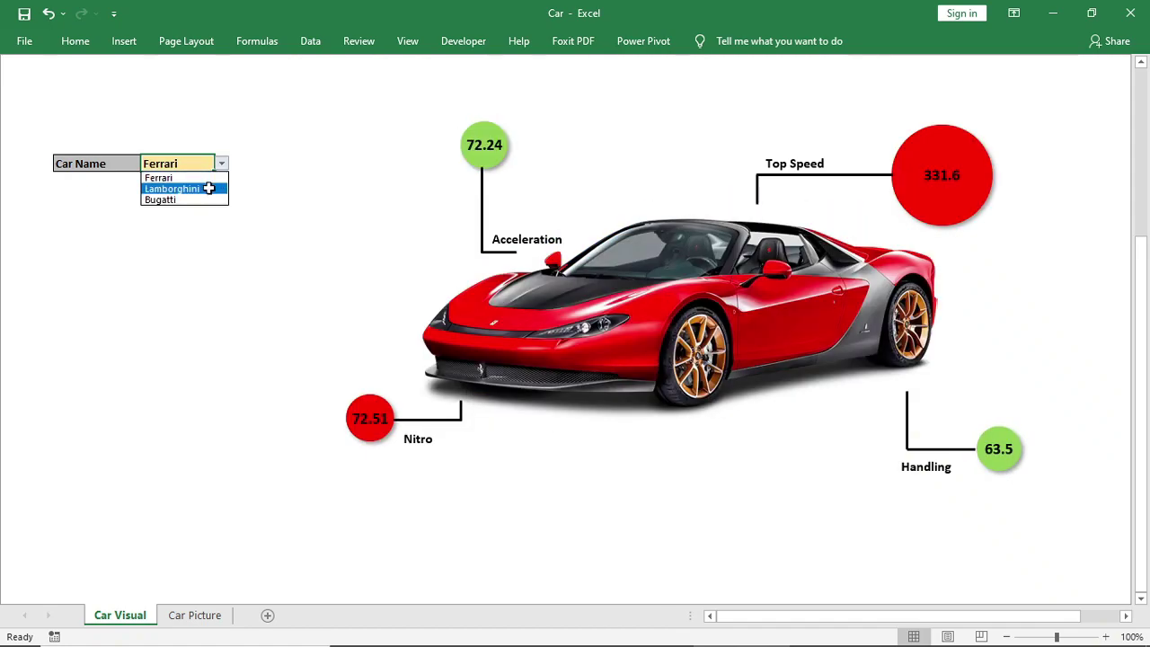
click(200, 188)
click(221, 165)
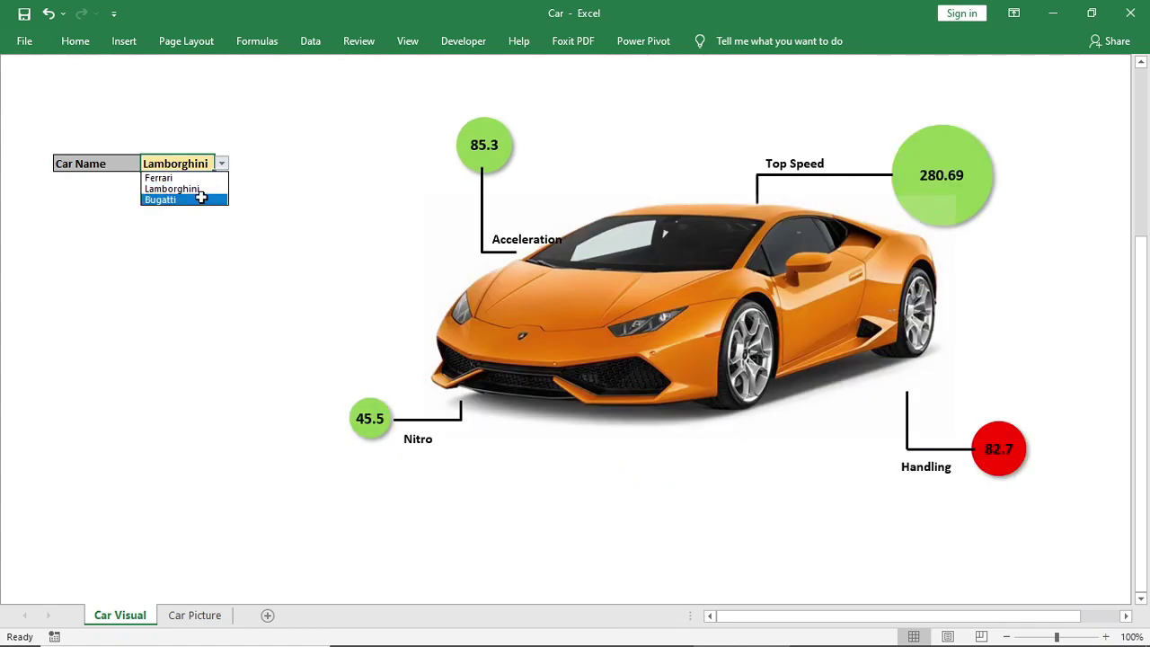
click(201, 198)
click(221, 164)
click(214, 176)
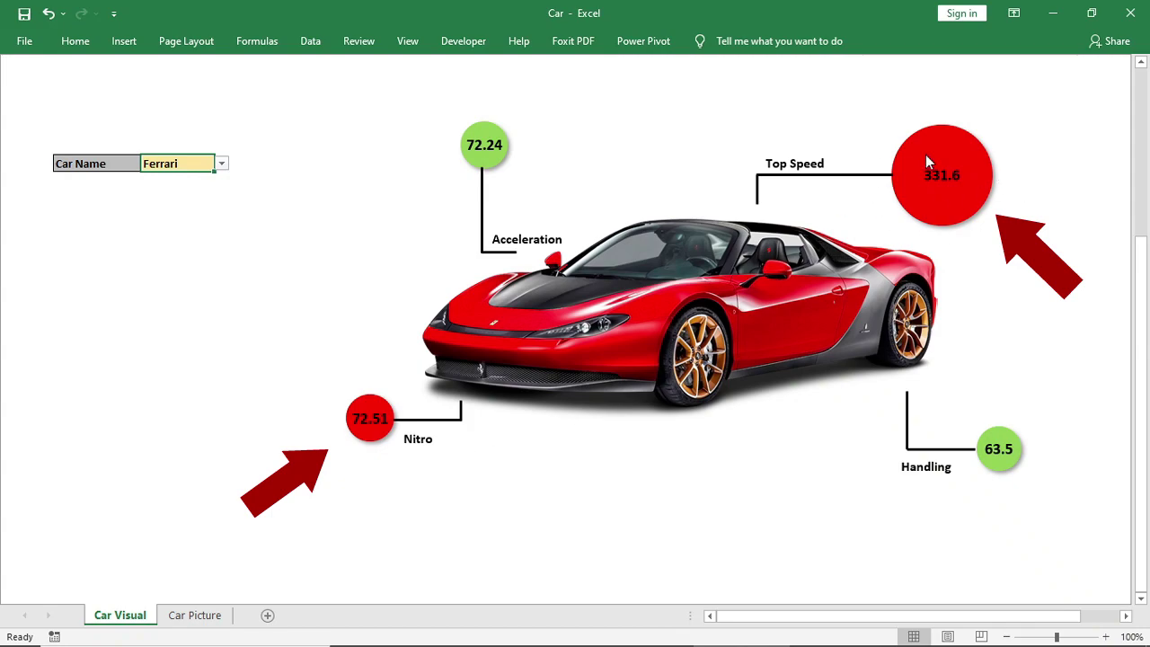
click(221, 164)
click(203, 198)
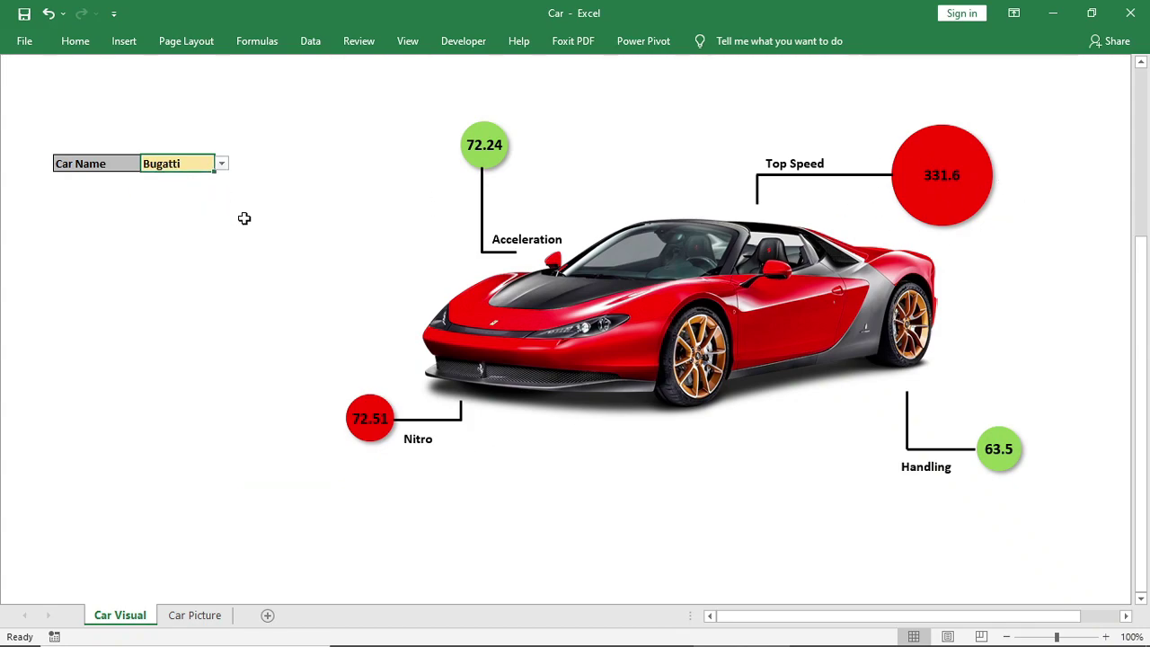
click(221, 165)
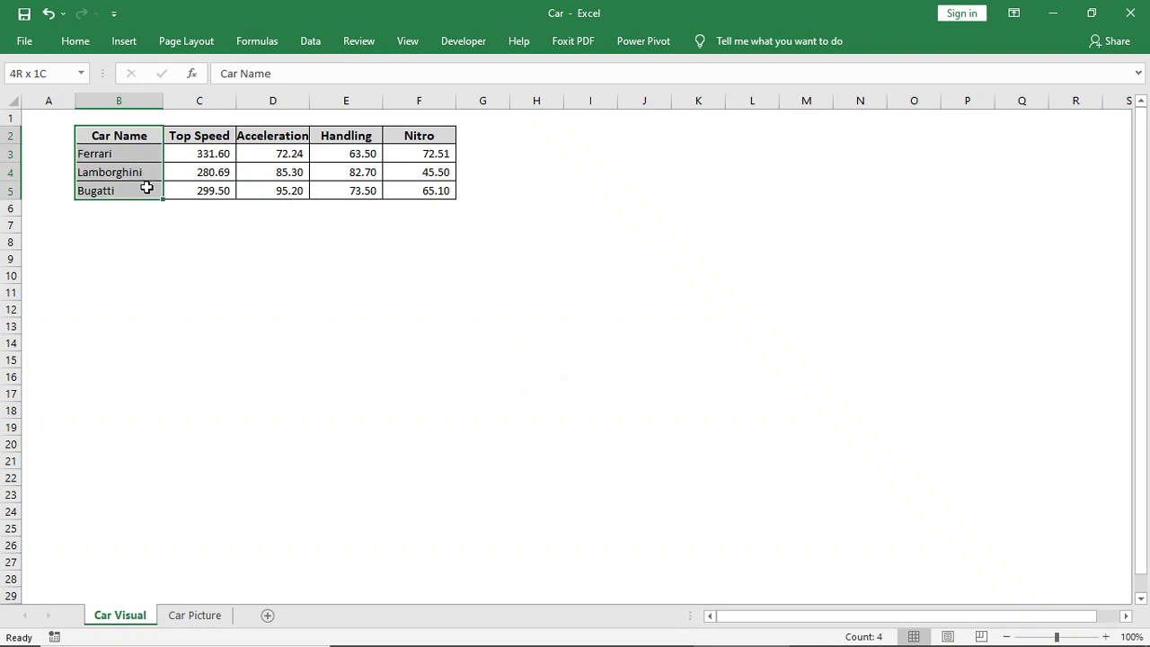
Review the Top Speed, Acceleration, Handling and Nitro columns of the car data table
drag(179, 144, 198, 190)
drag(292, 139, 289, 189)
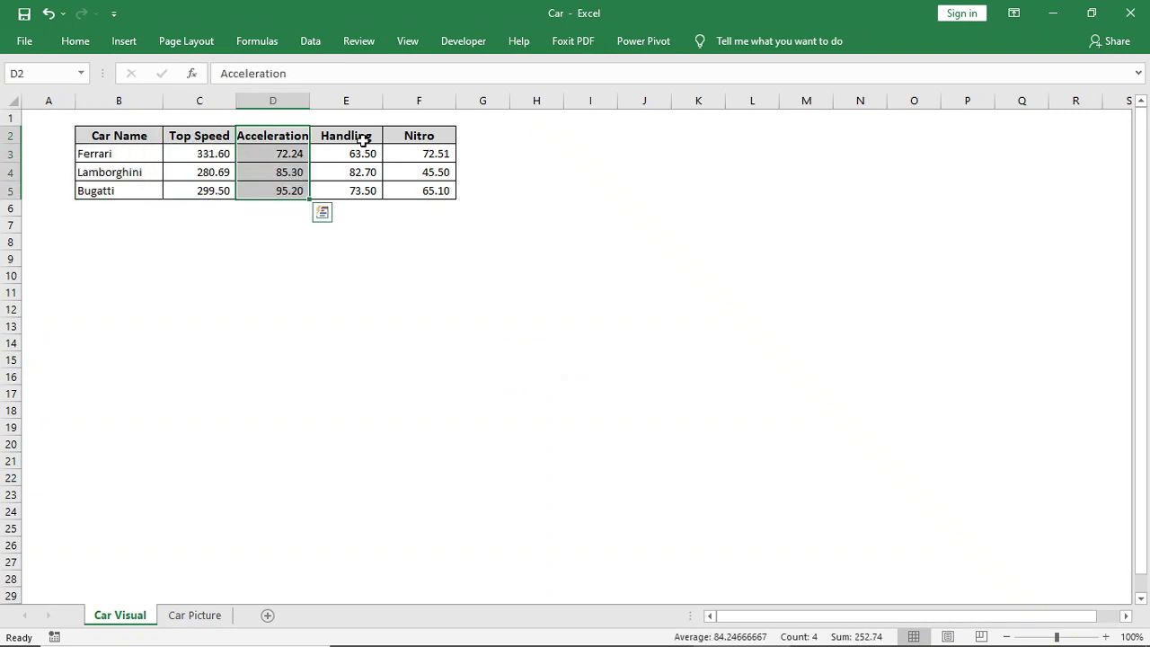
drag(363, 140, 363, 189)
drag(436, 135, 435, 190)
click(476, 362)
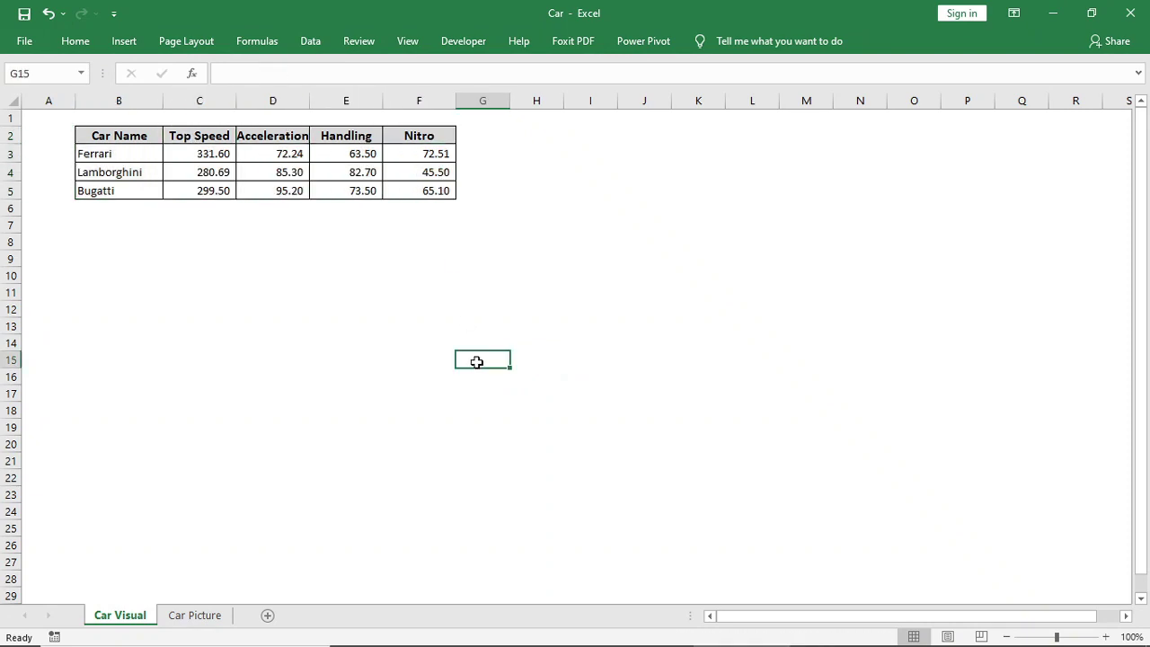
Enter the label "Car Name" in cell B8 below the data table
click(119, 241)
text(Car Name)
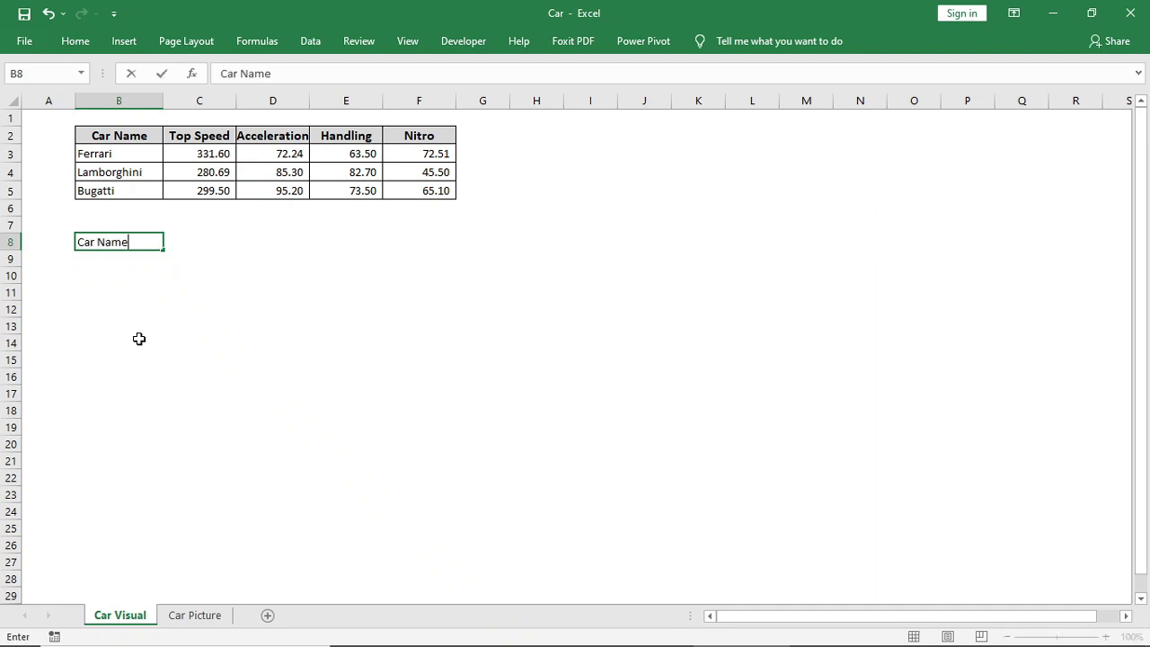
key(Return)
Add list data validation with an in-cell dropdown to cell C8, using the car names in $B$3:$B$5 as source
click(193, 242)
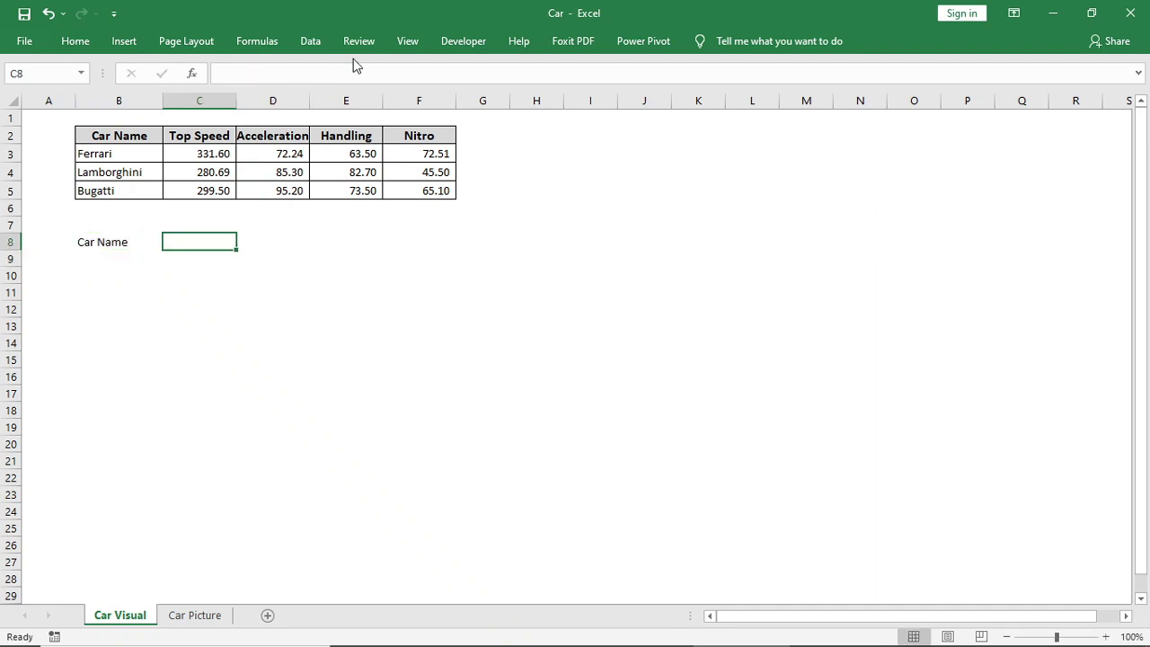
click(310, 41)
click(696, 104)
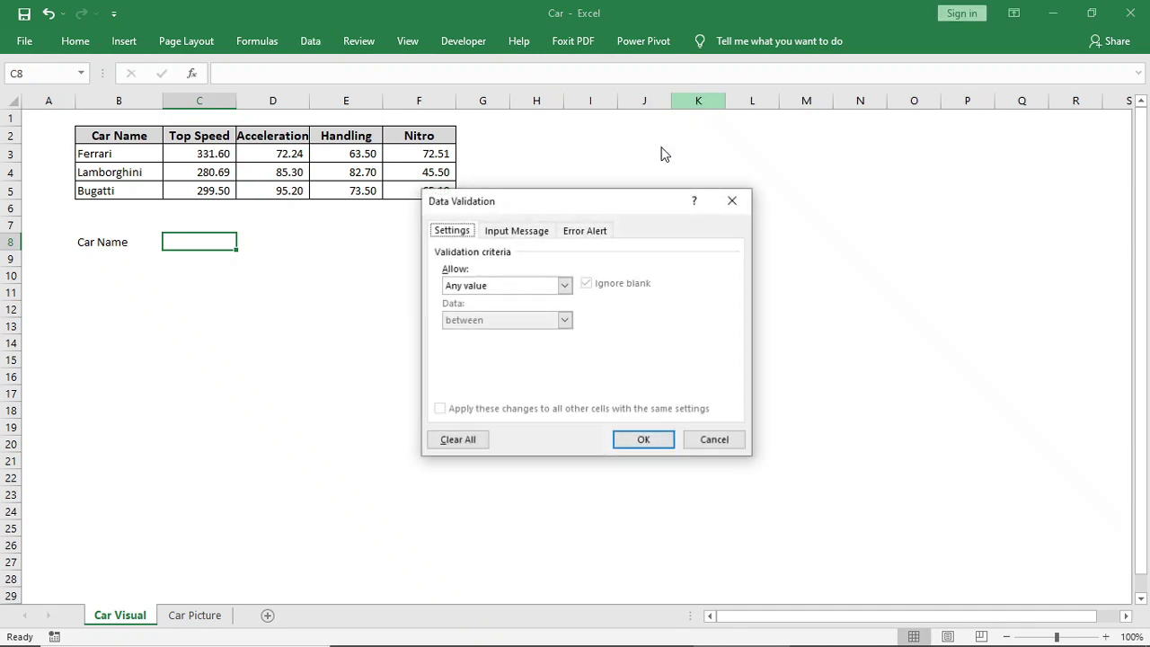
click(503, 285)
click(501, 334)
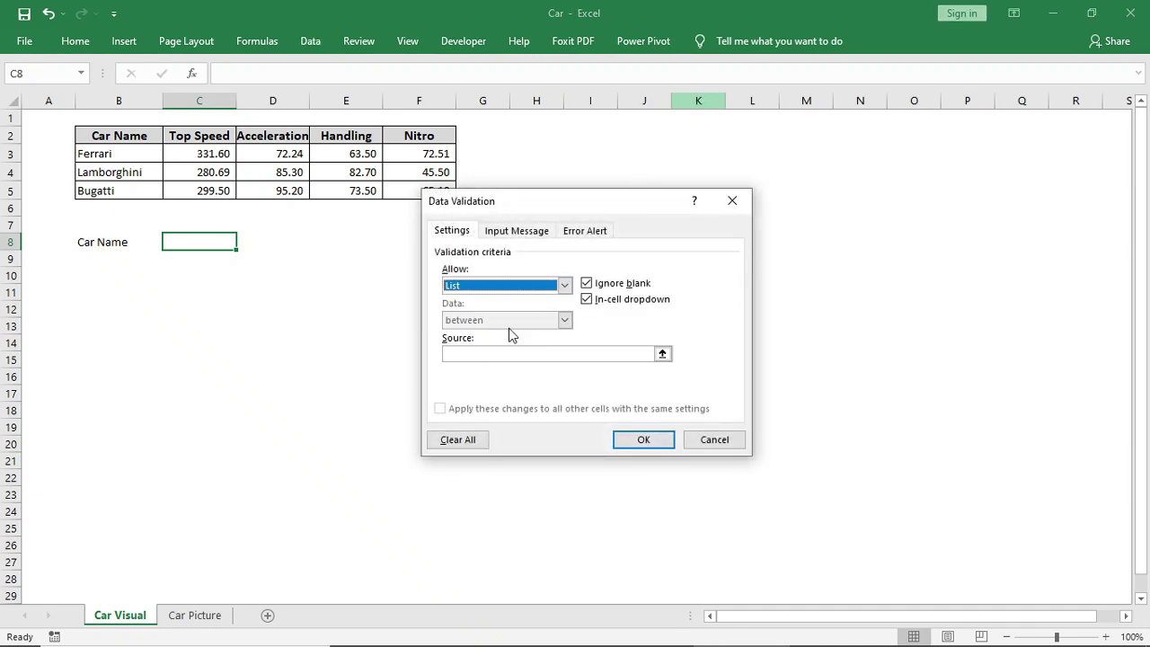
click(662, 354)
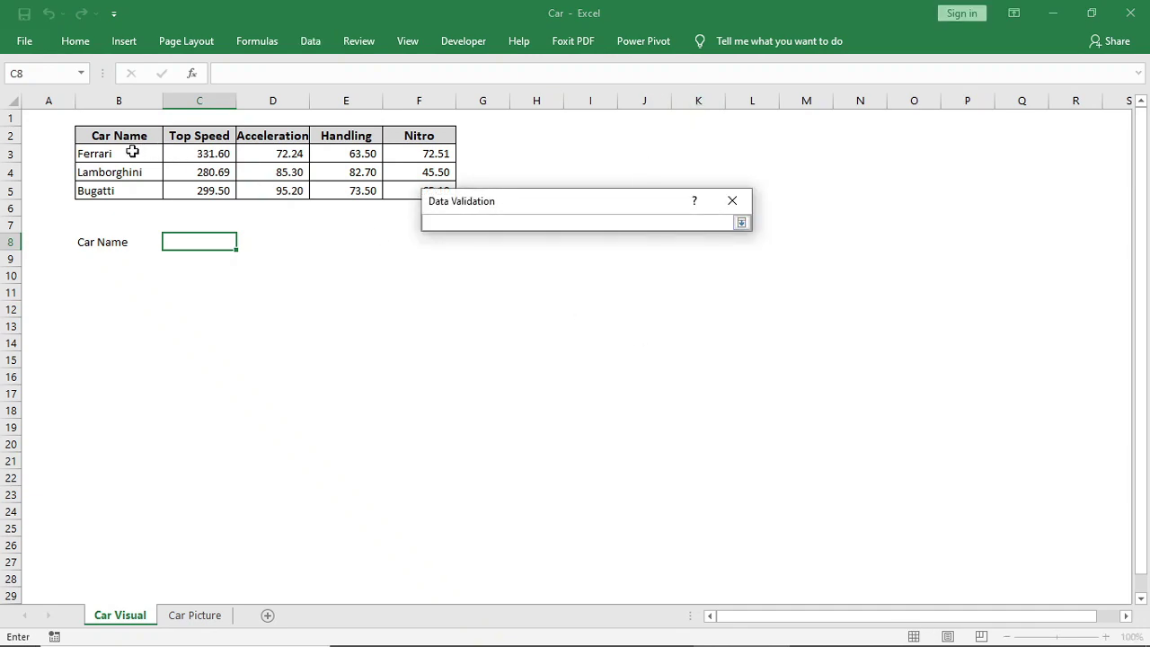
drag(132, 152, 126, 191)
click(741, 221)
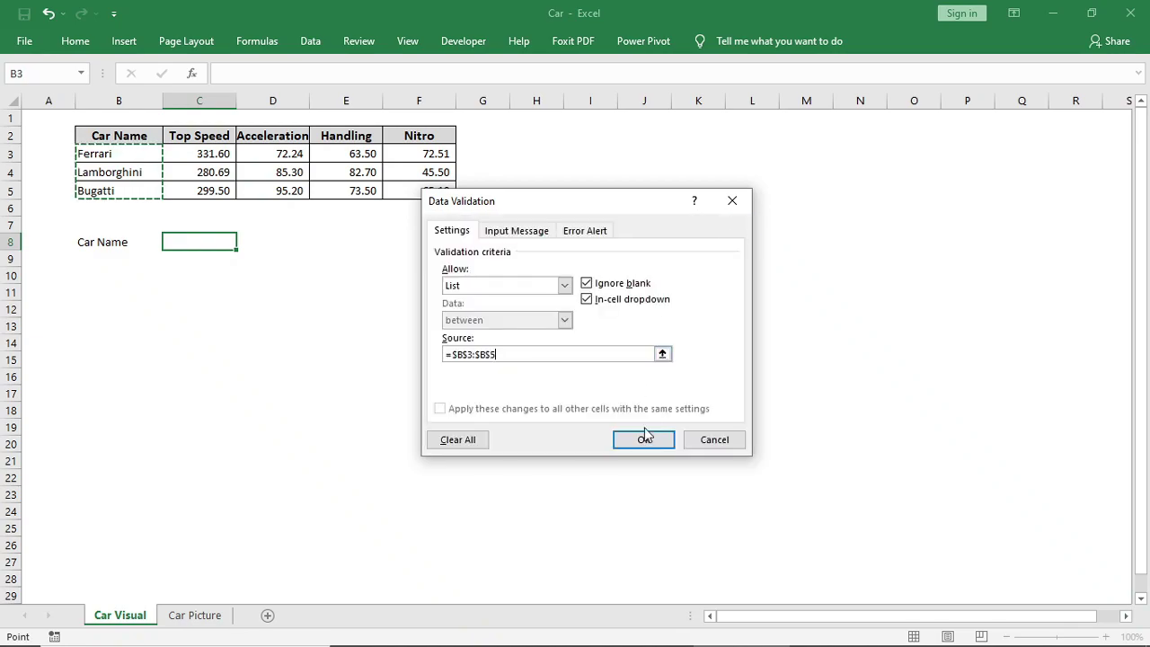
click(645, 438)
Test the car dropdown in cell C8 and leave it set to Ferrari
click(244, 242)
click(224, 267)
click(243, 242)
click(226, 254)
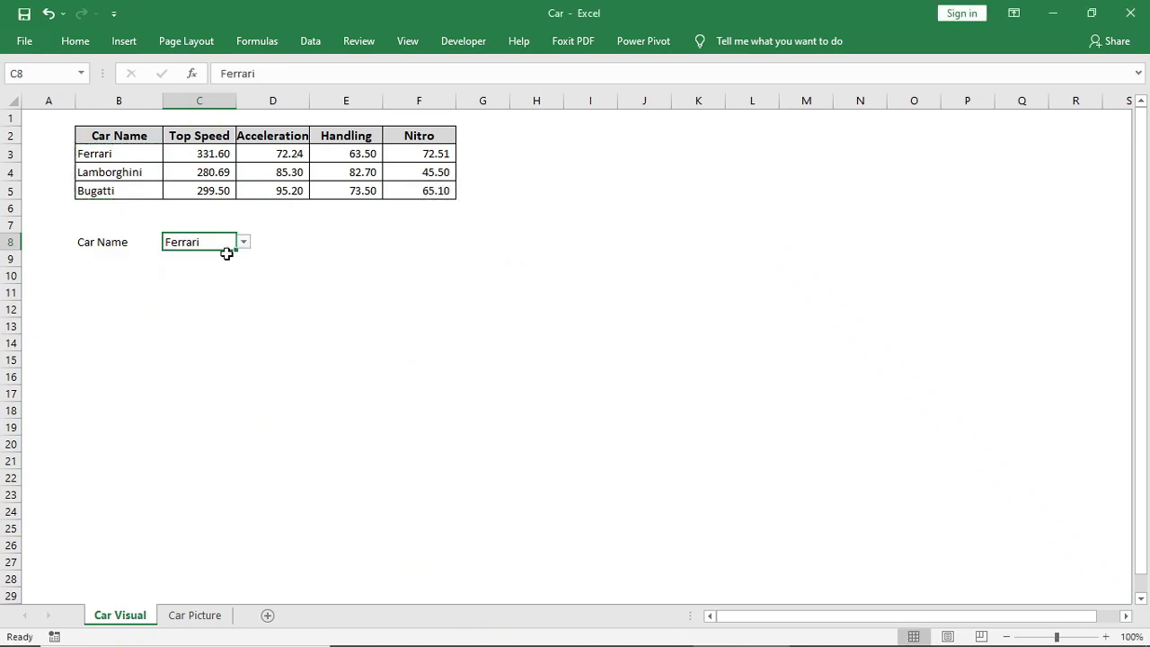
click(281, 353)
Enter the headers Title, Score, X and Y in cells B10 to E10
click(95, 287)
click(94, 276)
text(Ti)
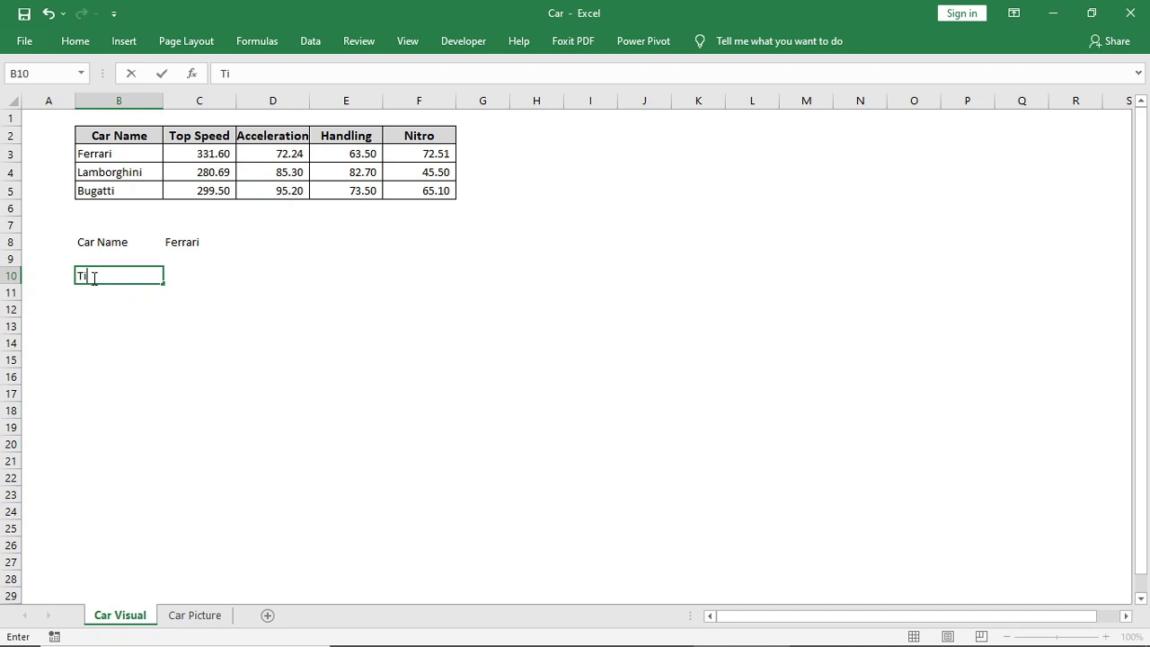
text(tle)
key(Tab)
text(Score)
key(Tab)
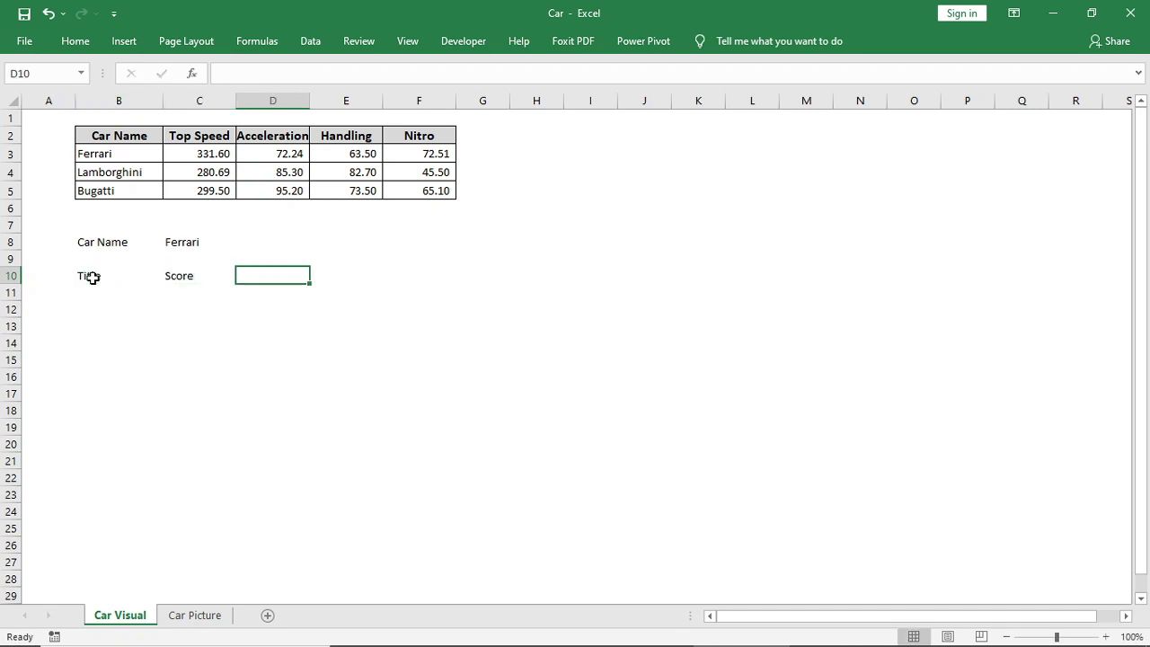
text(X)
key(Tab)
text(Y)
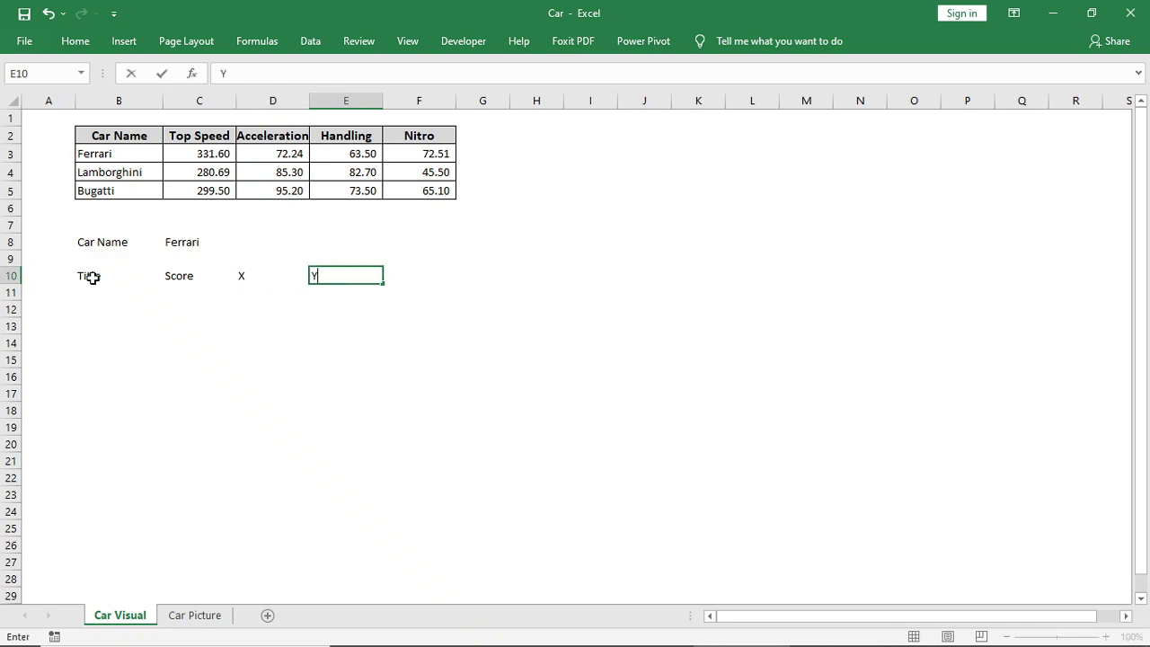
key(Tab)
Enter the header "Best Score" in cell F10, replacing the mistaken start "Max of"
text(Max o)
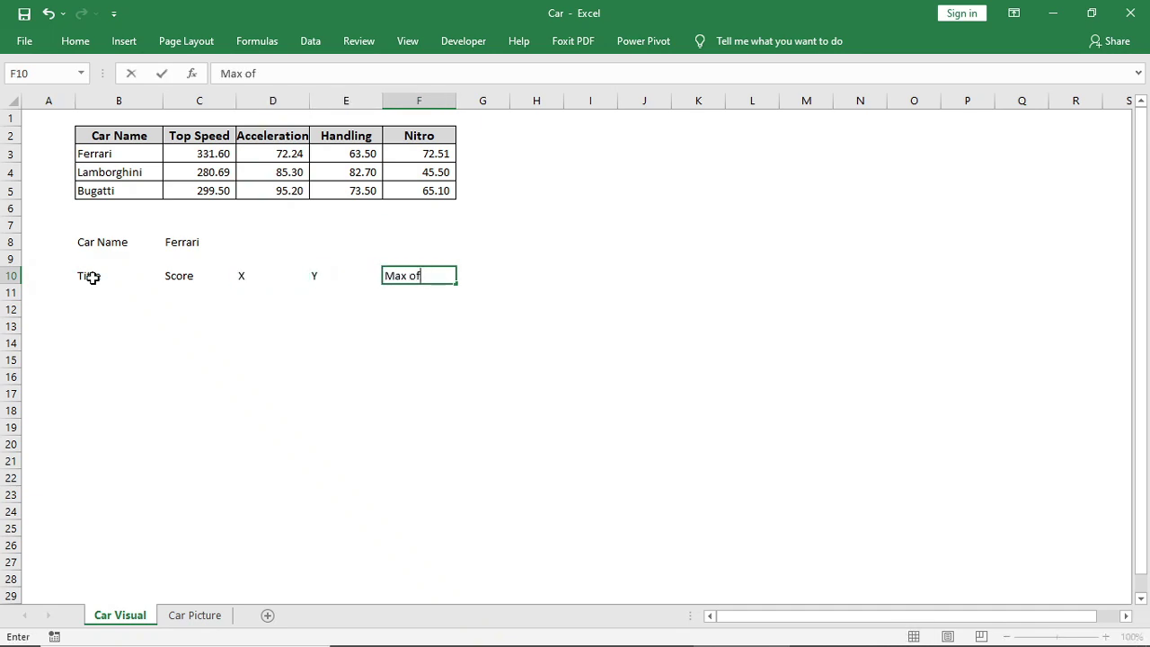
text(f)
key(BackSpace)
key(BackSpace)
key(BackSpace)
key(BackSpace)
key(BackSpace)
key(BackSpace)
text(Best)
key(Return)
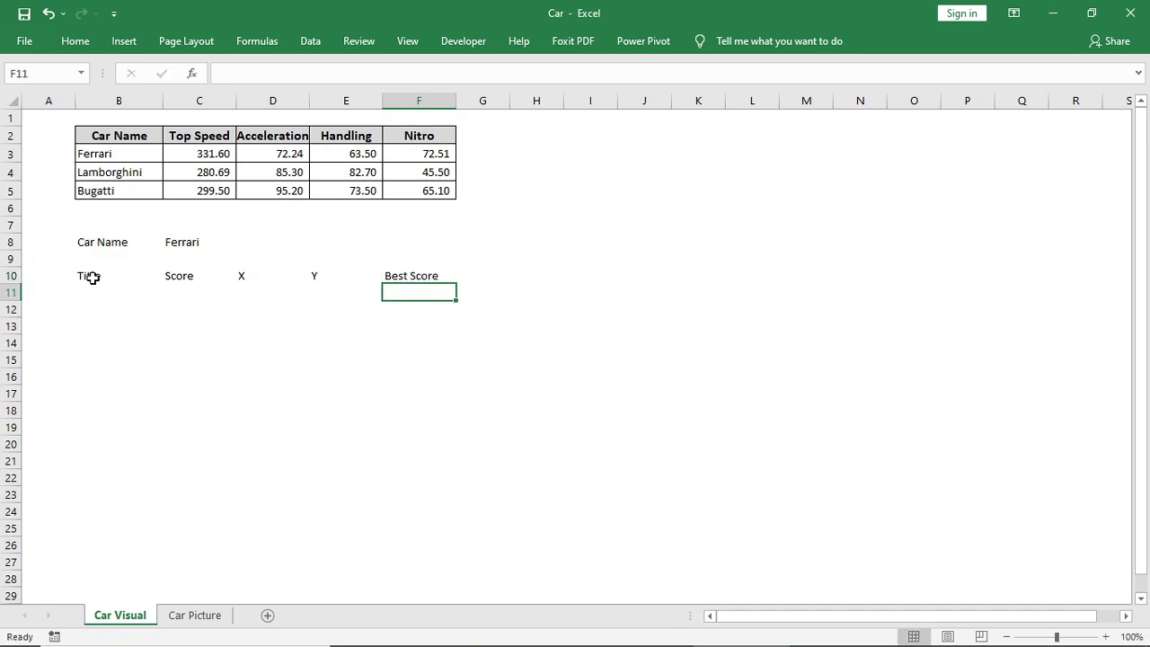
Copy the headers Top Speed through Nitro from C2:F2 and paste them transposed into B11:B14 under Title
drag(199, 136, 442, 131)
right_click(441, 133)
click(468, 161)
right_click(104, 288)
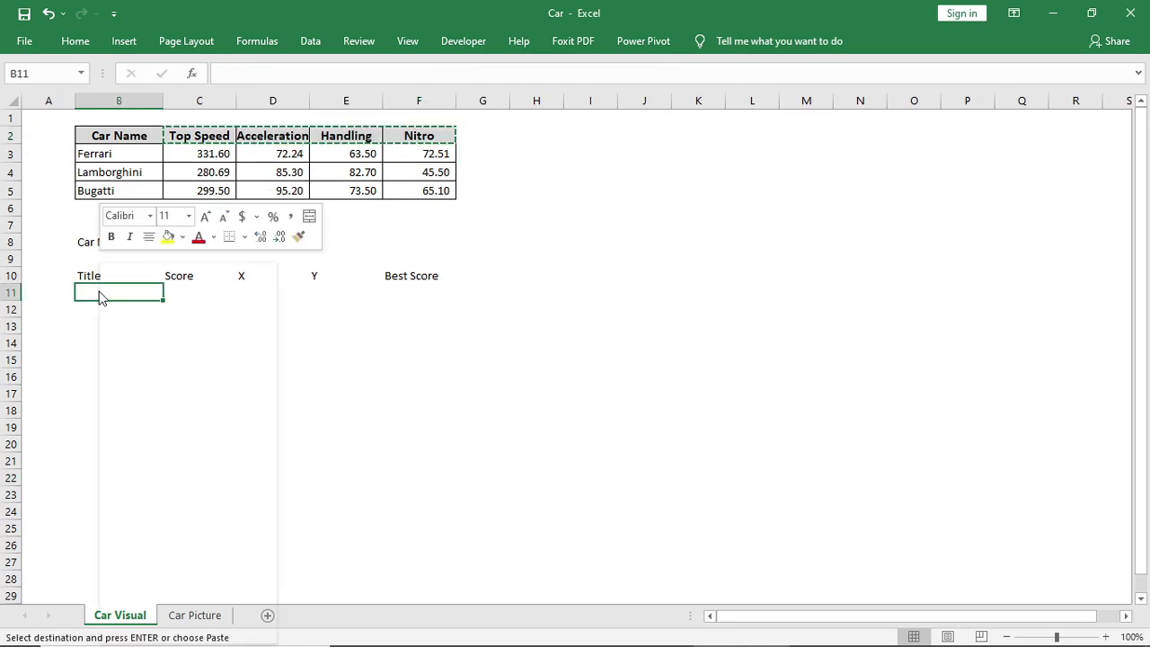
click(208, 329)
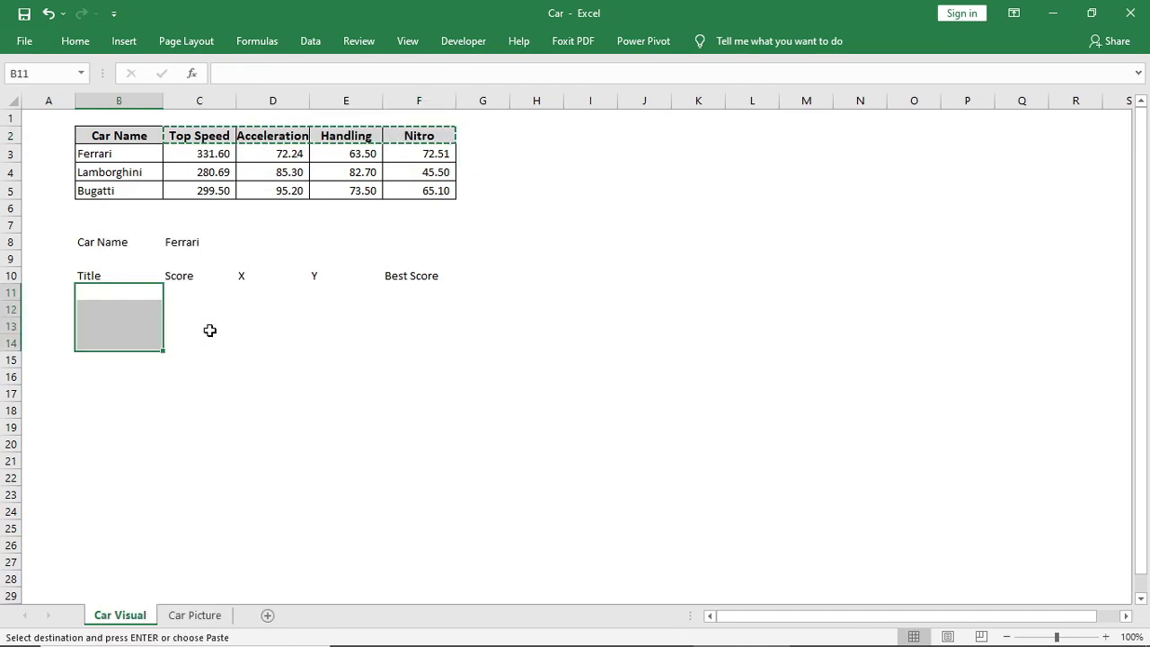
click(293, 401)
Format the headers in B10:F10 with all borders, a gray fill, bold text and centered alignment
drag(90, 275, 396, 275)
click(75, 41)
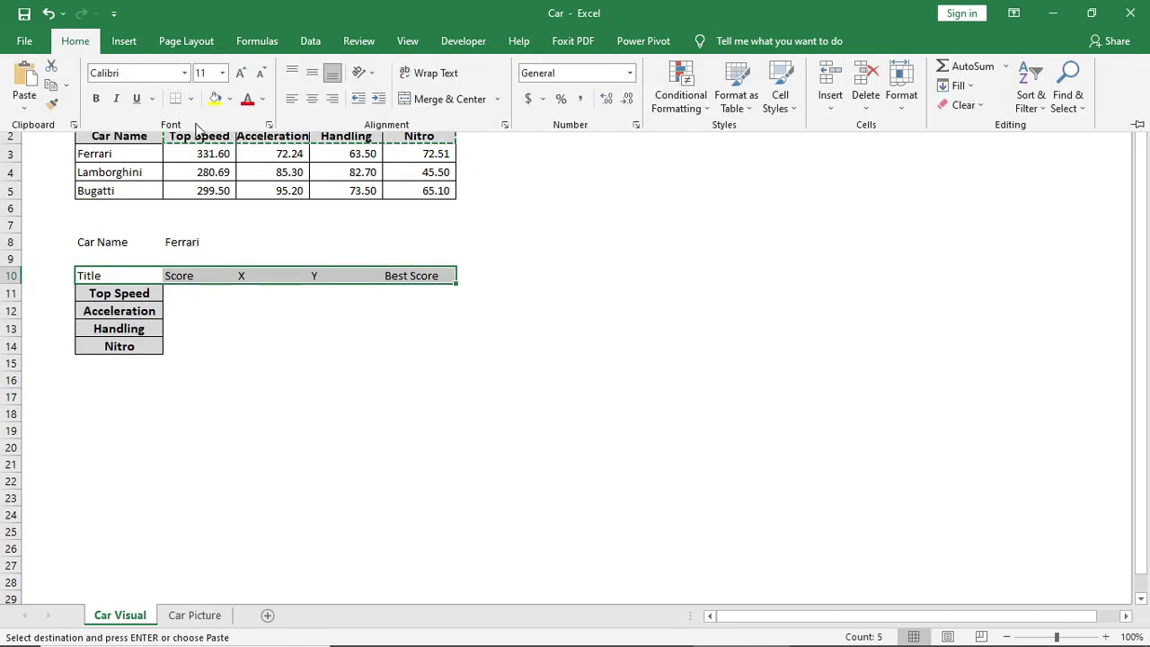
click(190, 99)
click(207, 242)
click(230, 98)
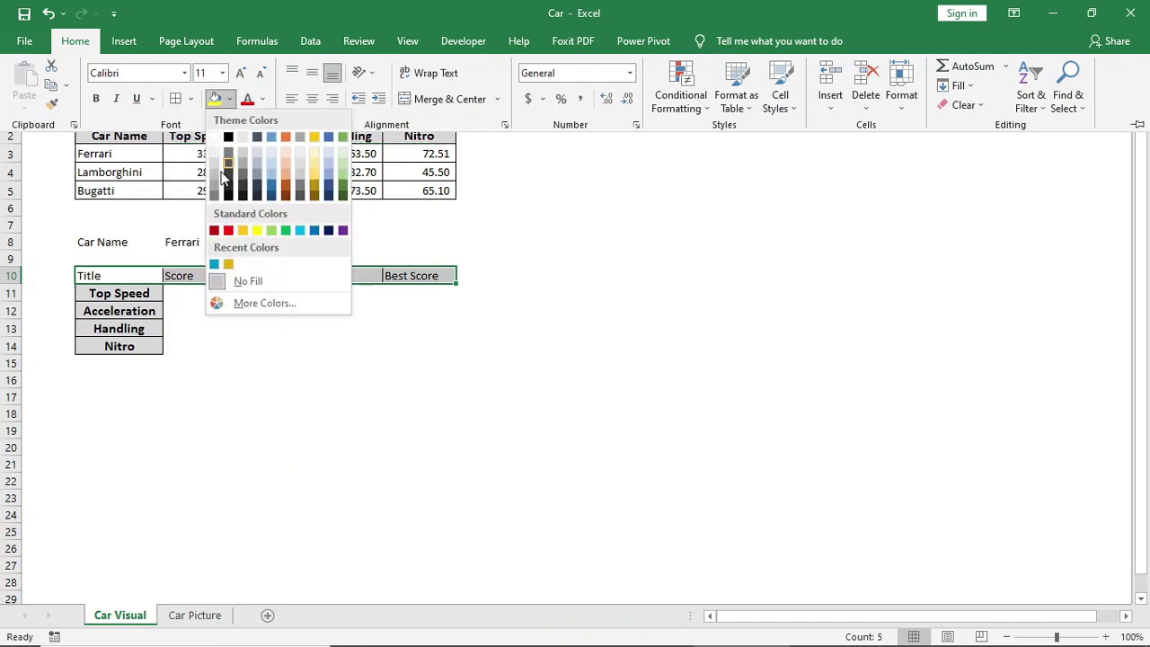
click(225, 158)
click(96, 99)
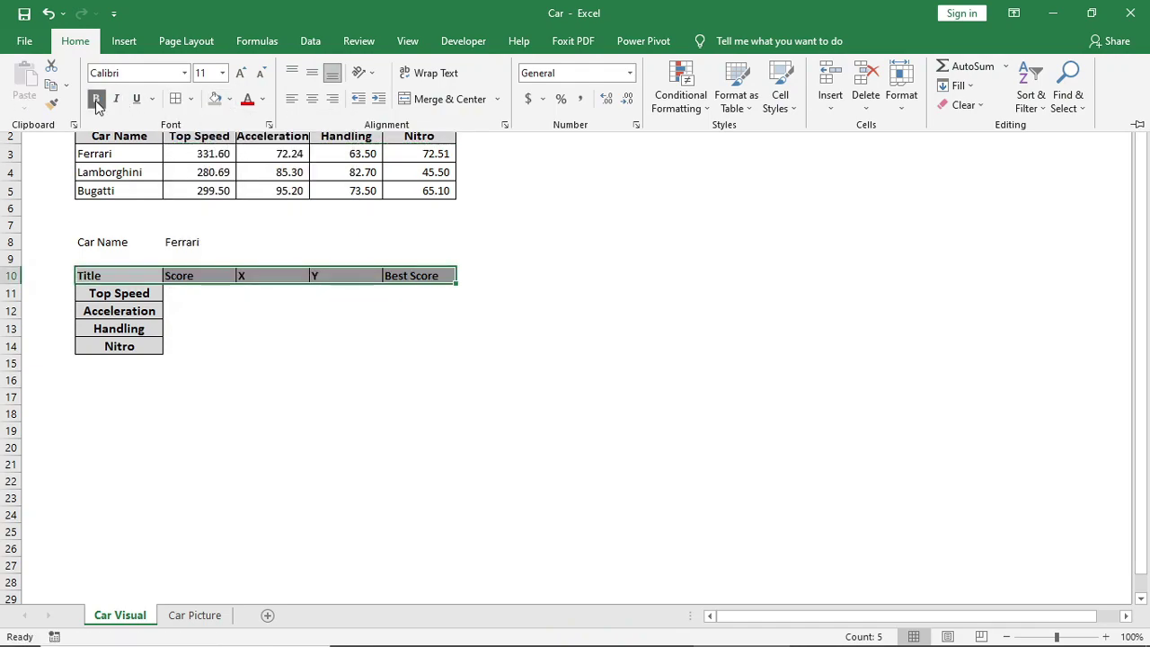
click(311, 99)
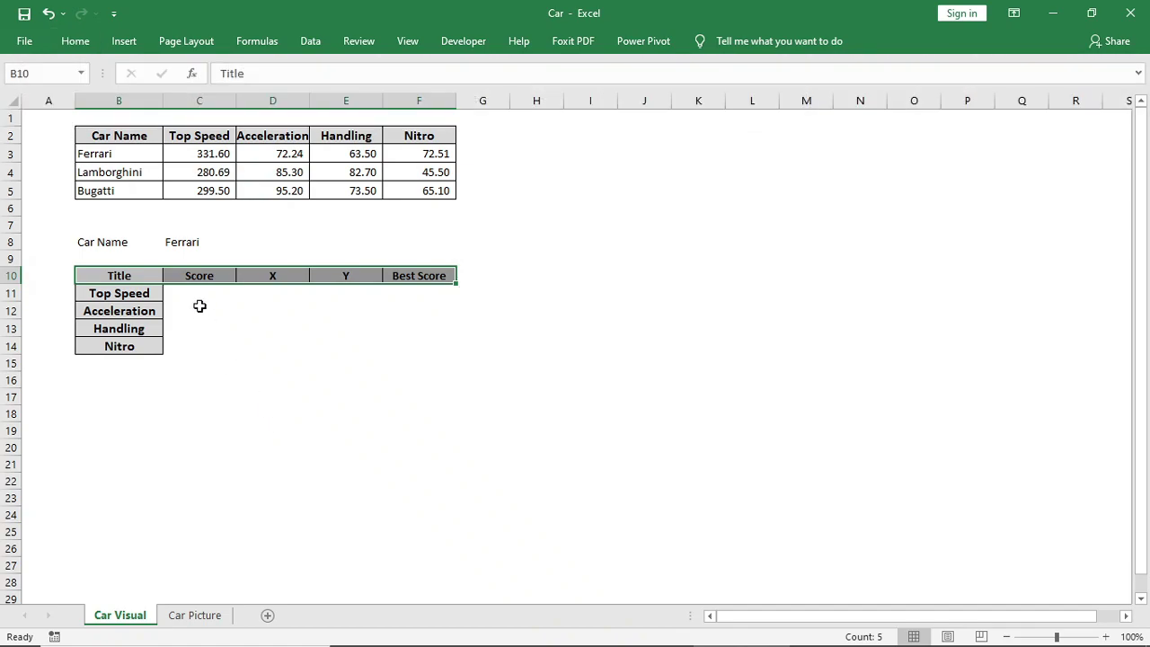
Enter =VLOOKUP($C$8,$B$3:$F$5,2,0) as the Top Speed score in C11 and fill it down to C14
click(197, 307)
click(192, 291)
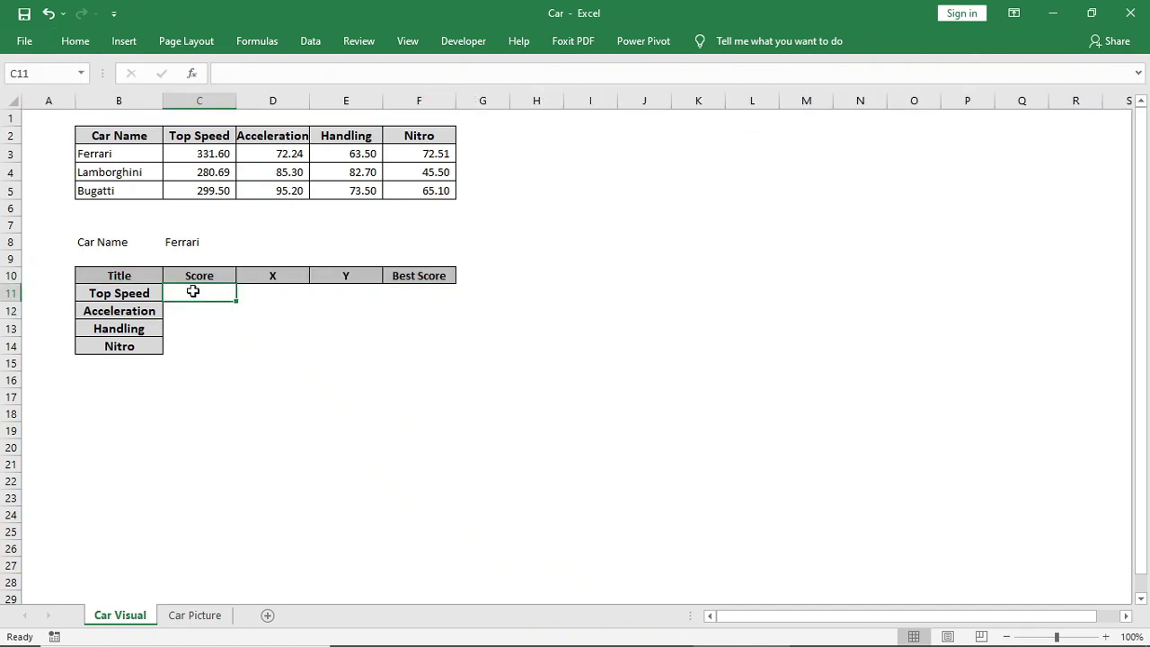
text(=vl)
key(Tab)
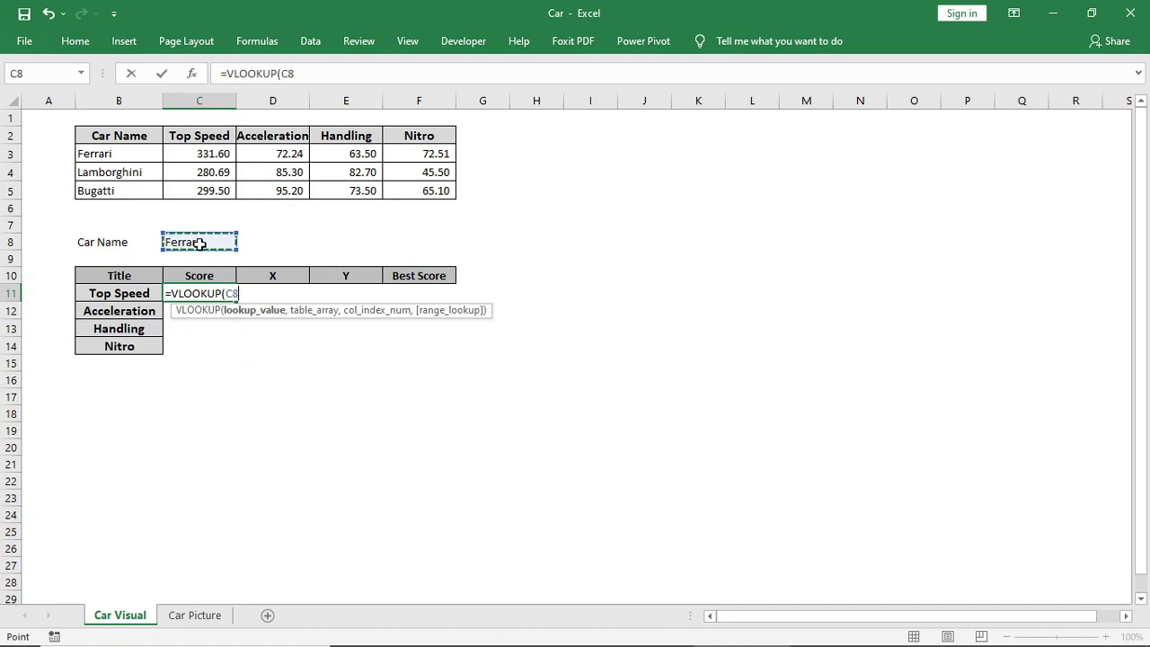
key(F4)
text(,)
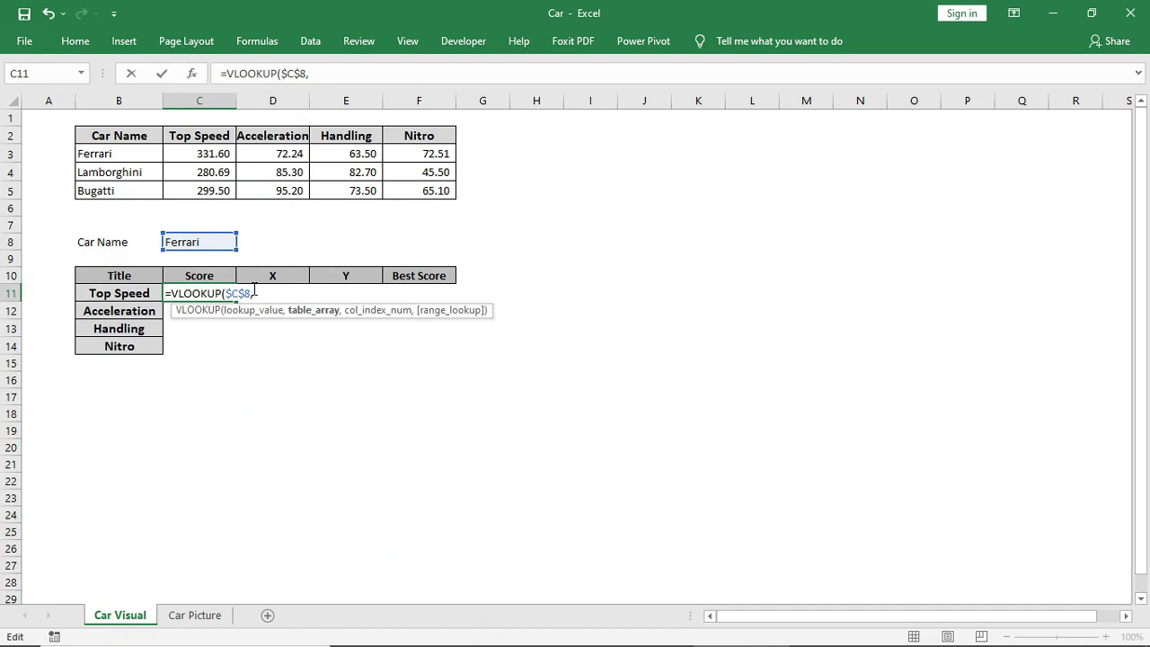
drag(120, 154, 409, 184)
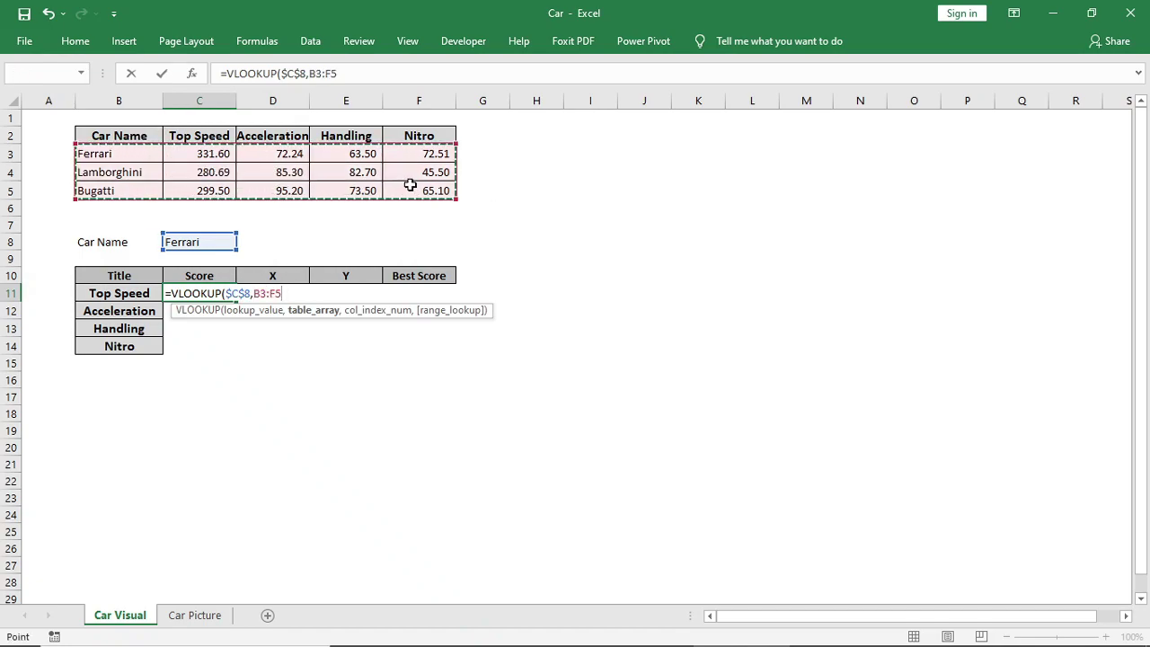
key(F4)
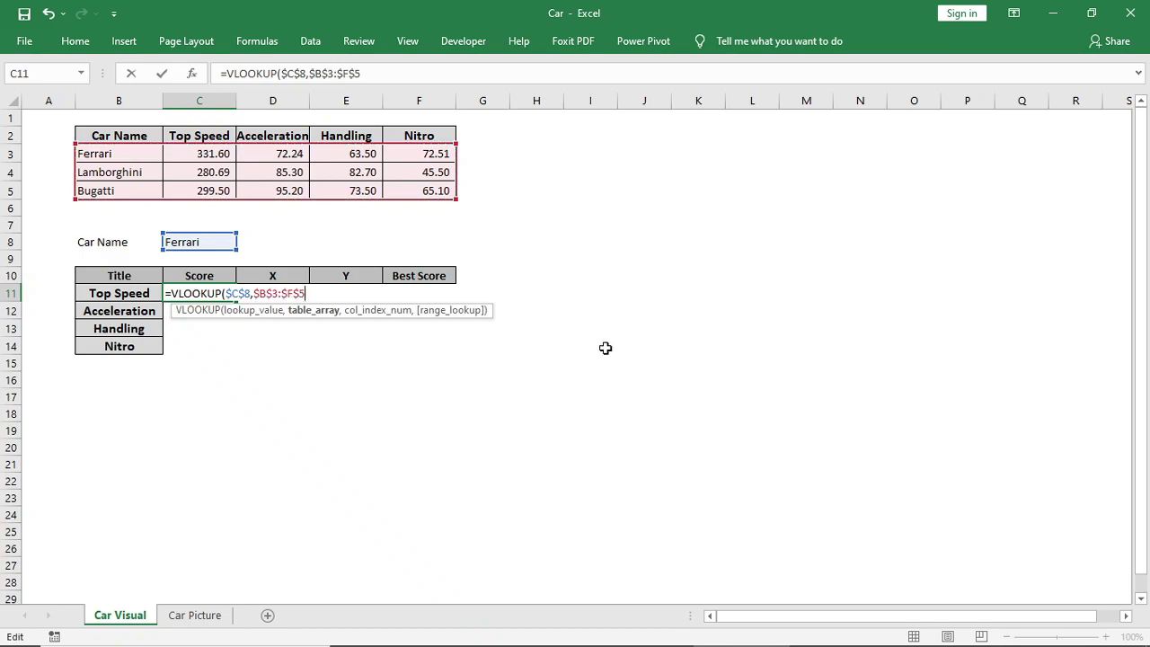
text(,)
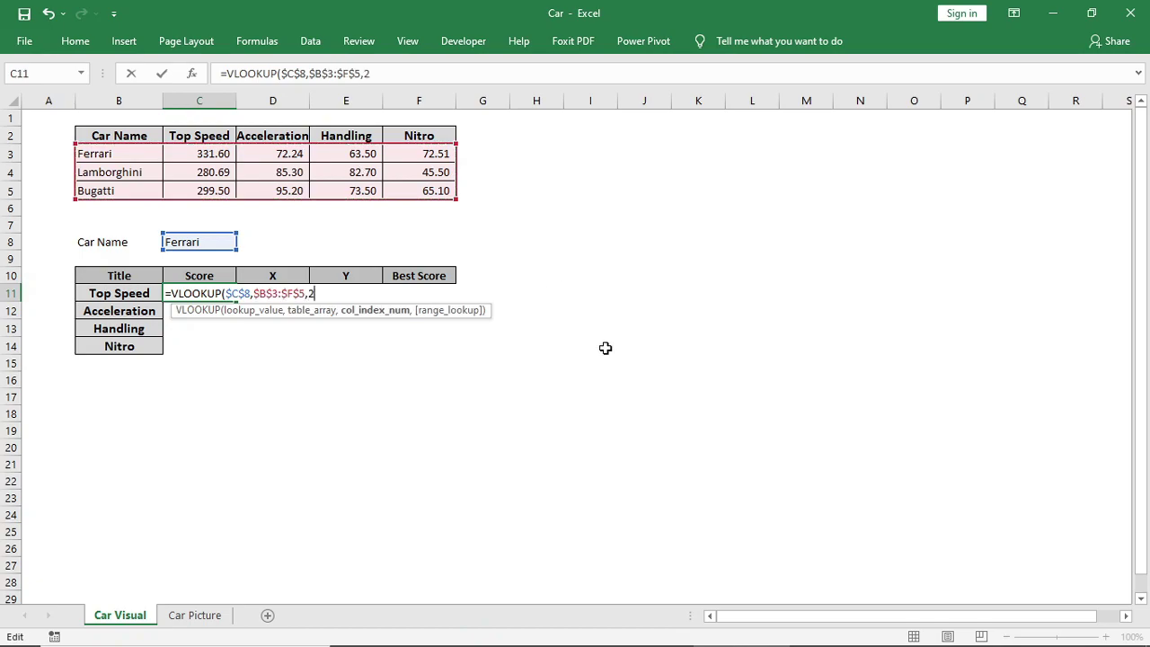
text(2,)
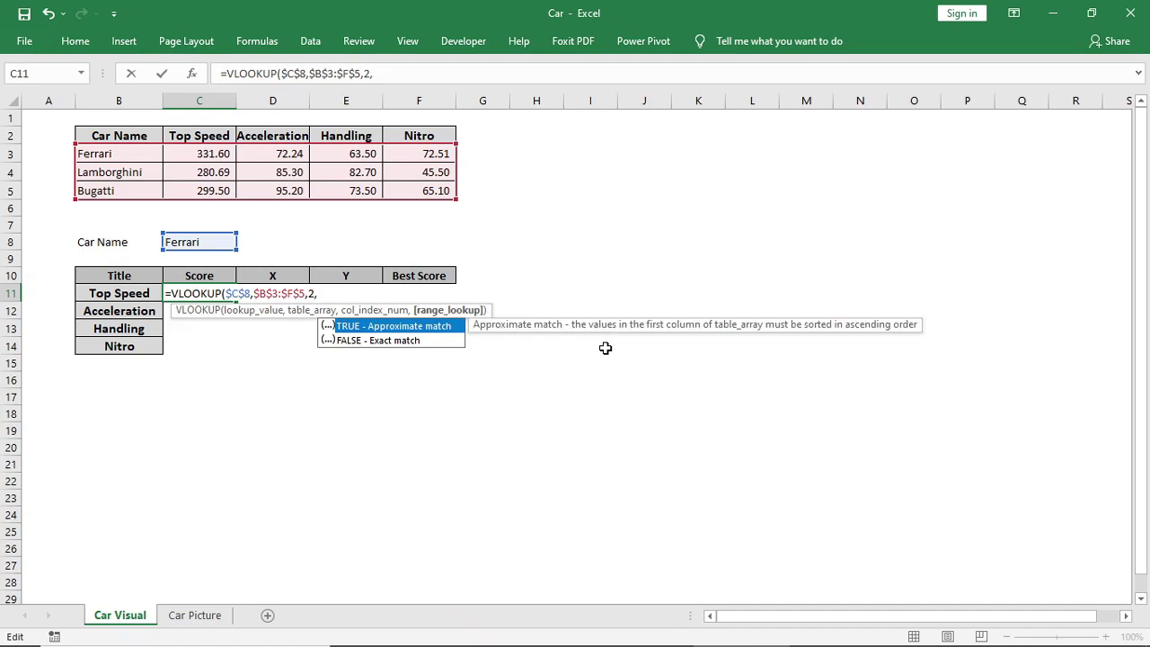
text(0))
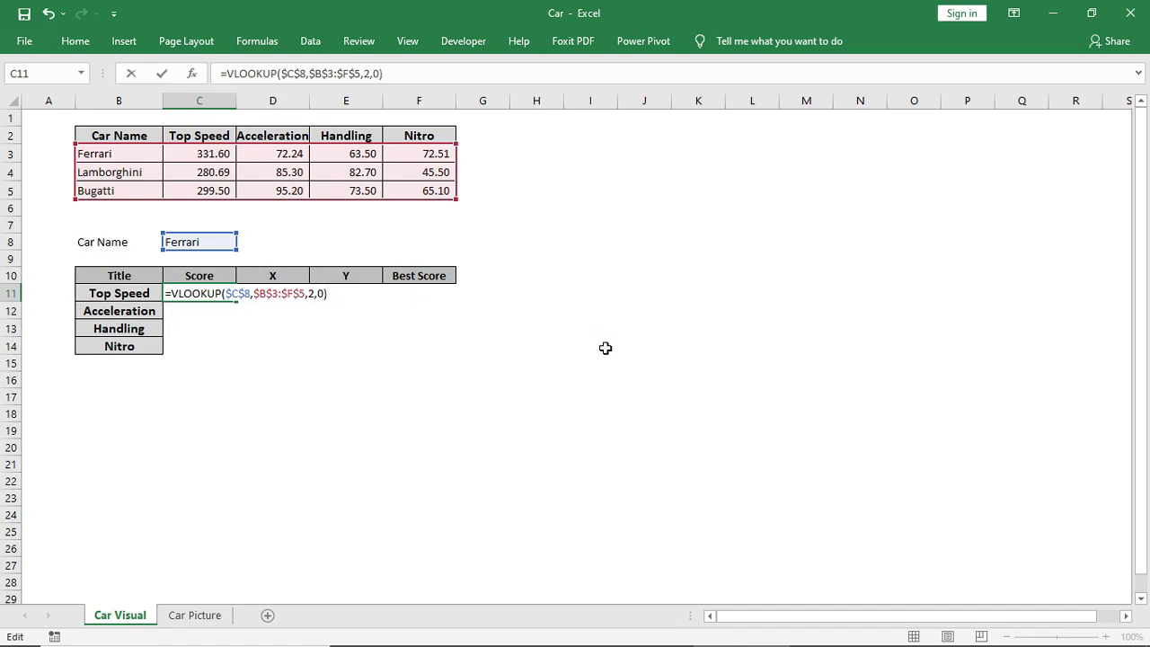
key(Return)
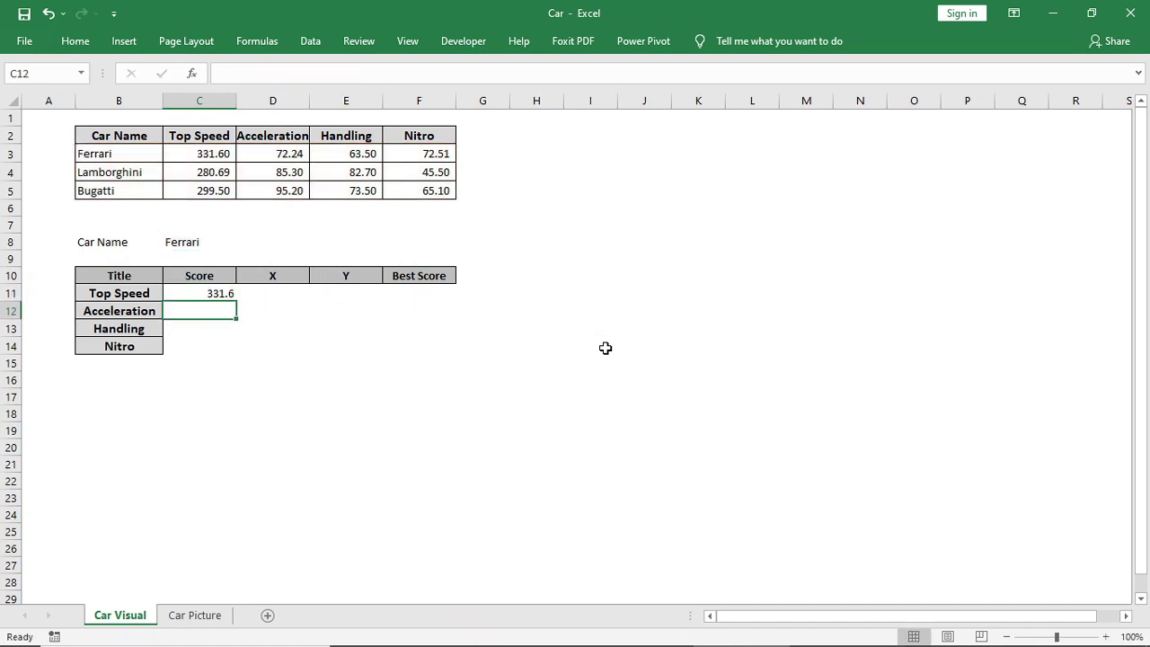
click(229, 295)
drag(235, 303, 233, 352)
Set the VLOOKUP column index to 3 in C12 for Acceleration, 4 in C13 for Handling and 5 in C14 for Nitro
click(210, 310)
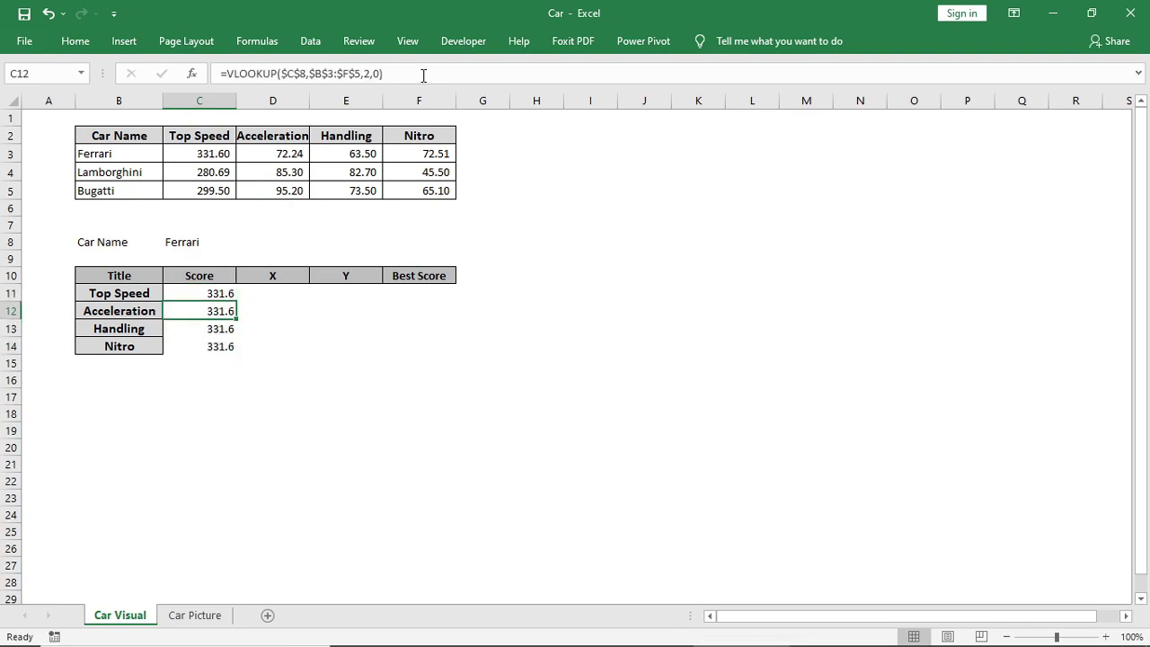
double_click(371, 75)
text(3)
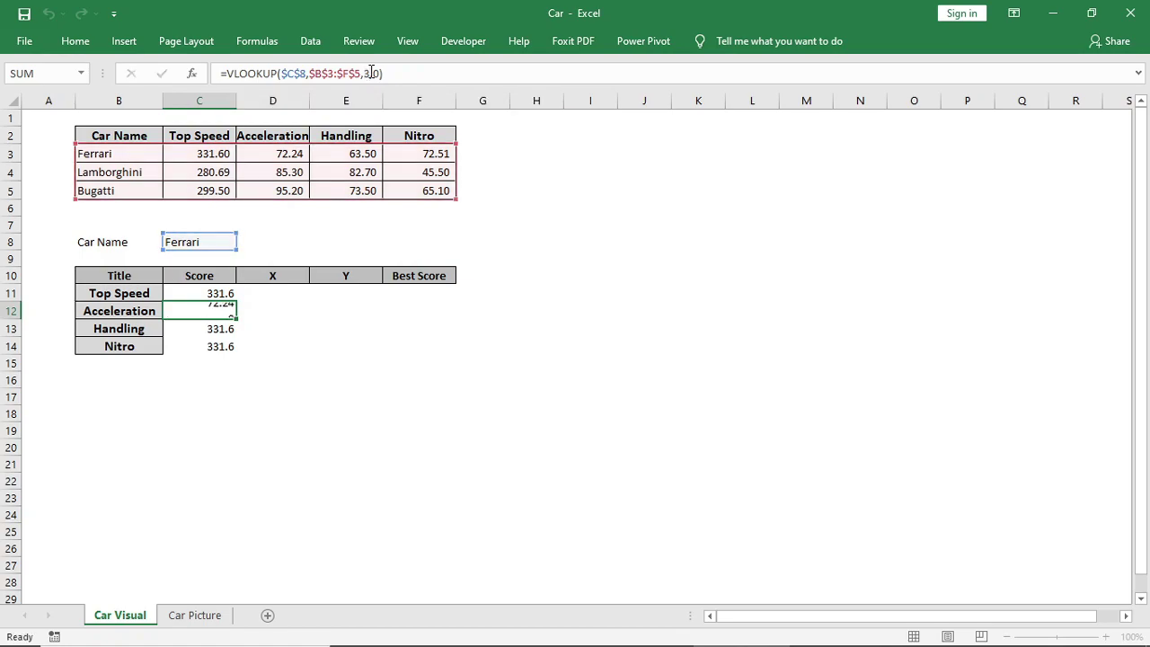
key(Return)
click(364, 74)
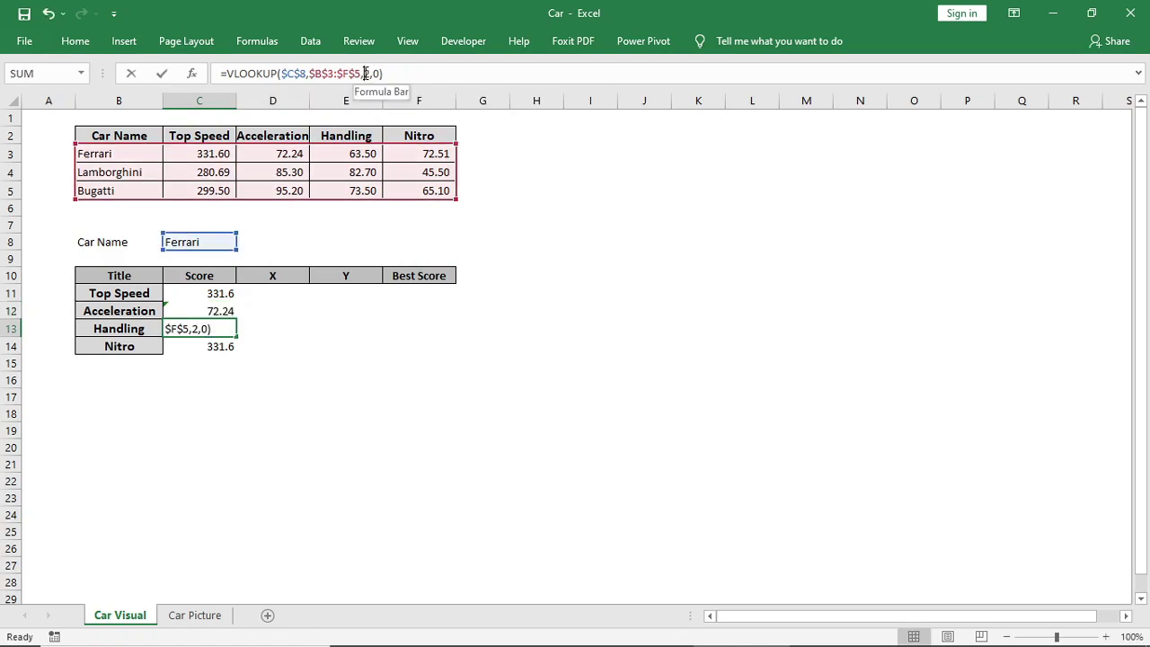
double_click(369, 74)
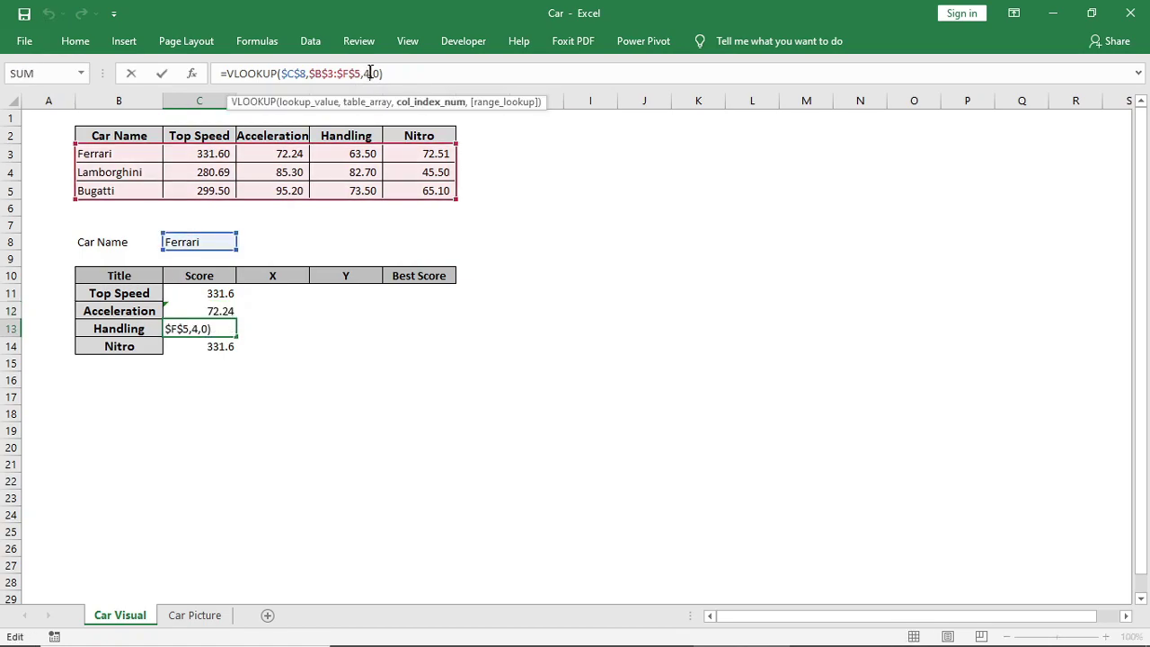
key(Return)
click(366, 73)
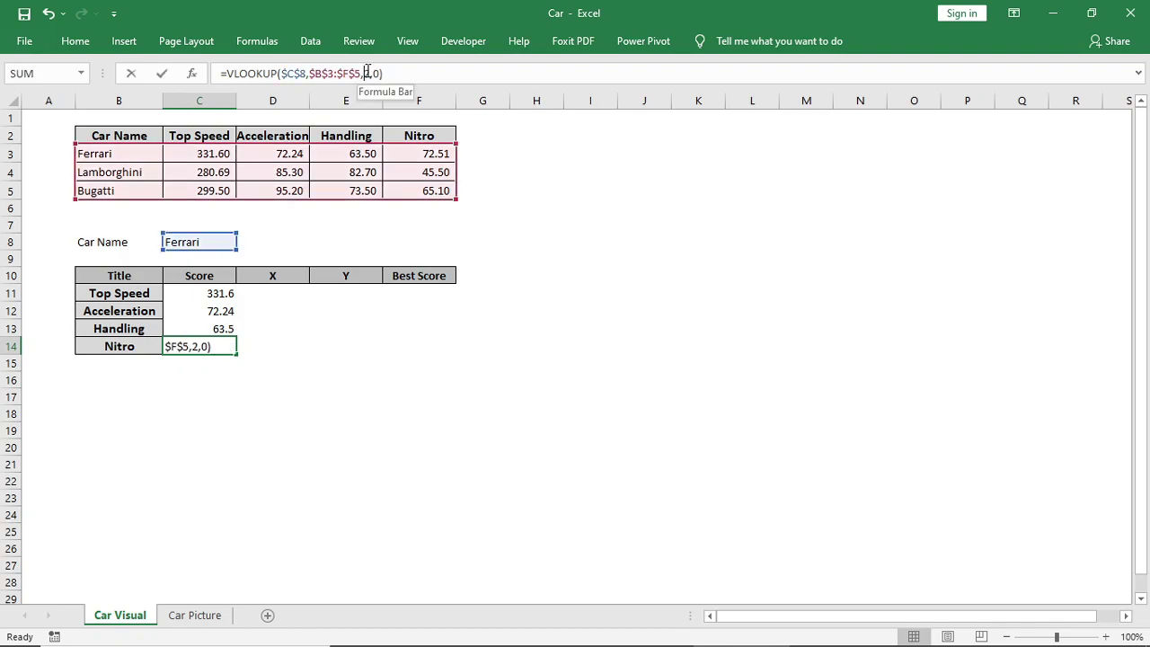
double_click(368, 73)
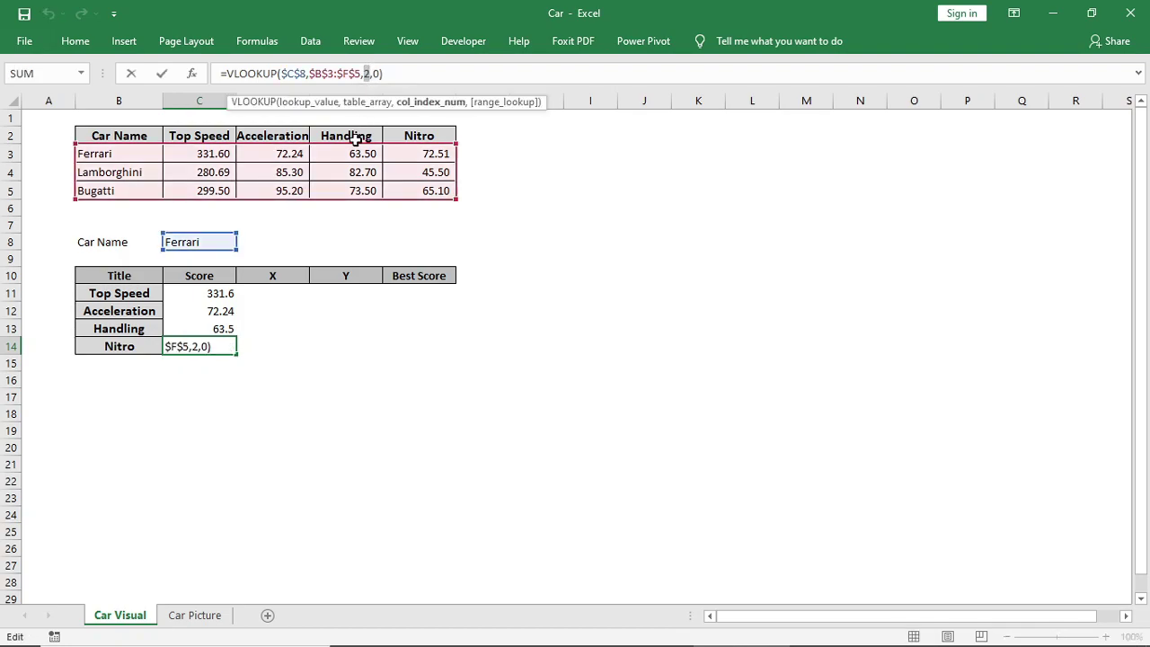
text(5)
key(Return)
click(244, 498)
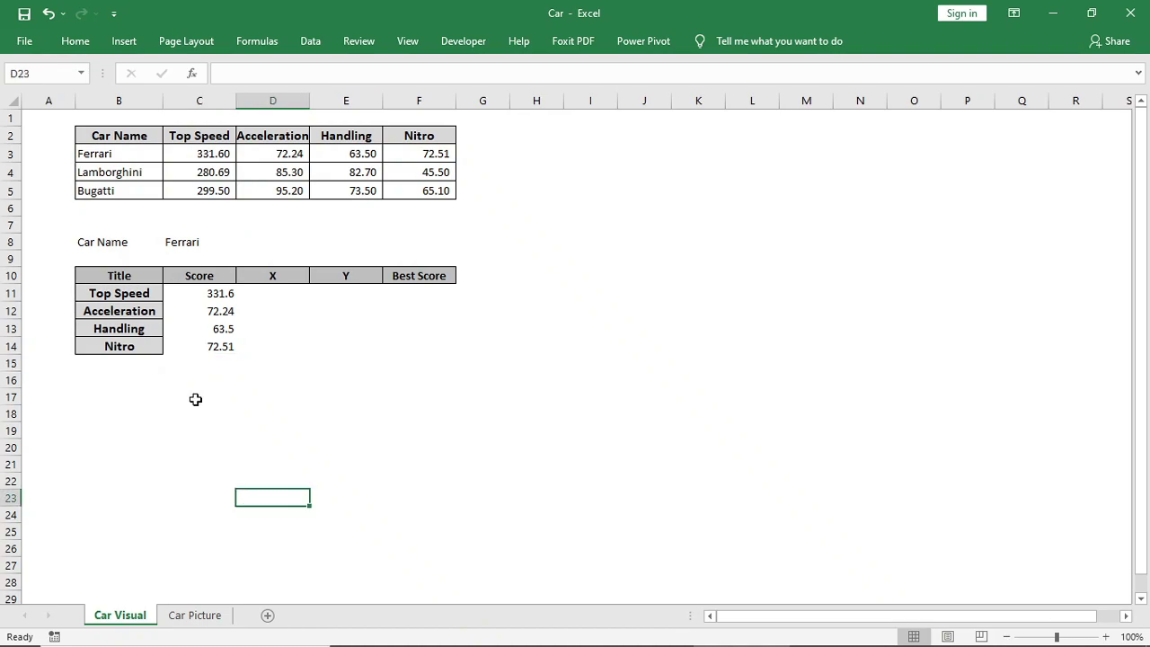
Choose Lamborghini as the car name in C8 to test the score lookups
click(201, 244)
click(243, 242)
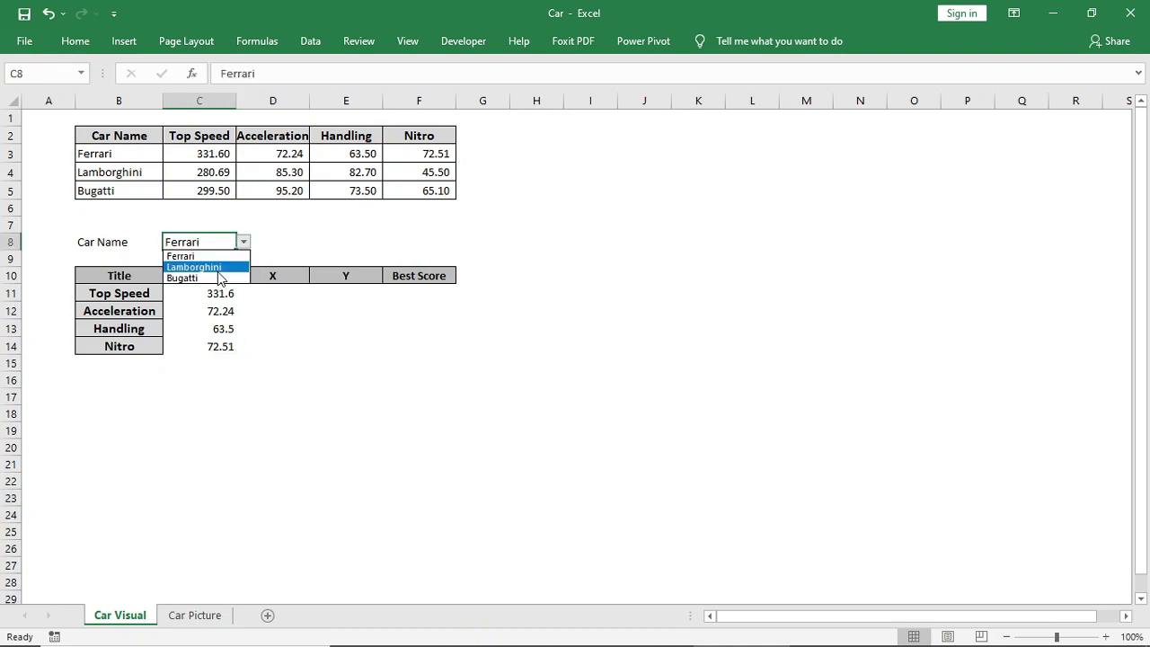
click(212, 267)
click(303, 411)
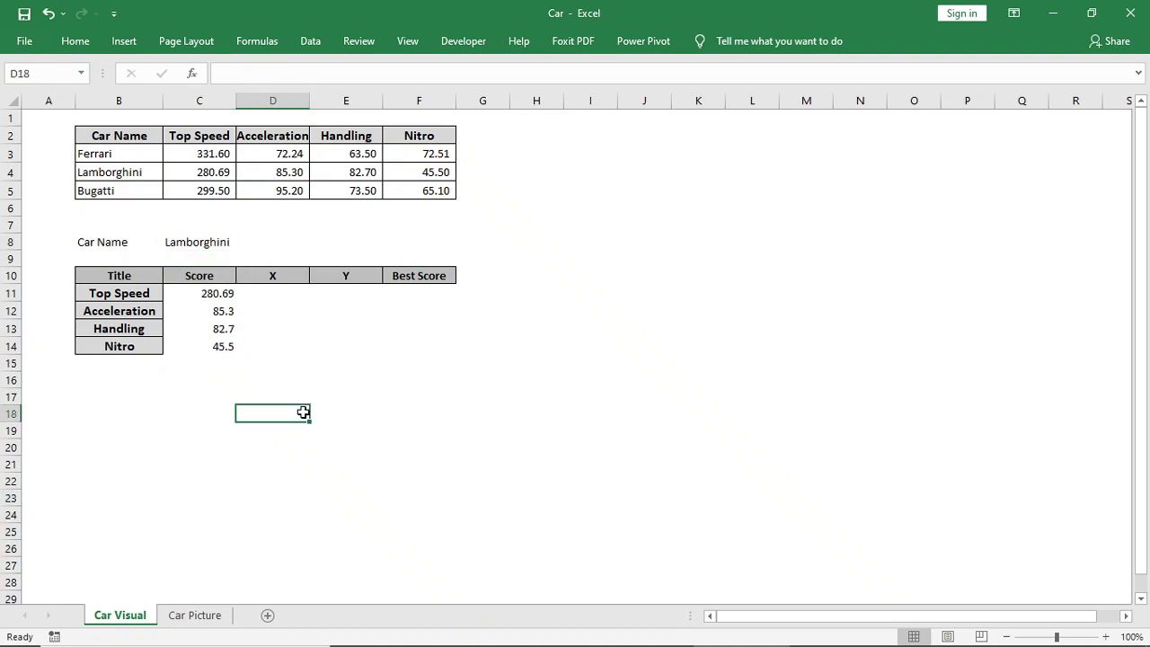
Format B8:C8 with borders and bold text, using a gray fill for the Car Name label and light gold for C8
drag(104, 242, 199, 242)
click(75, 41)
click(231, 99)
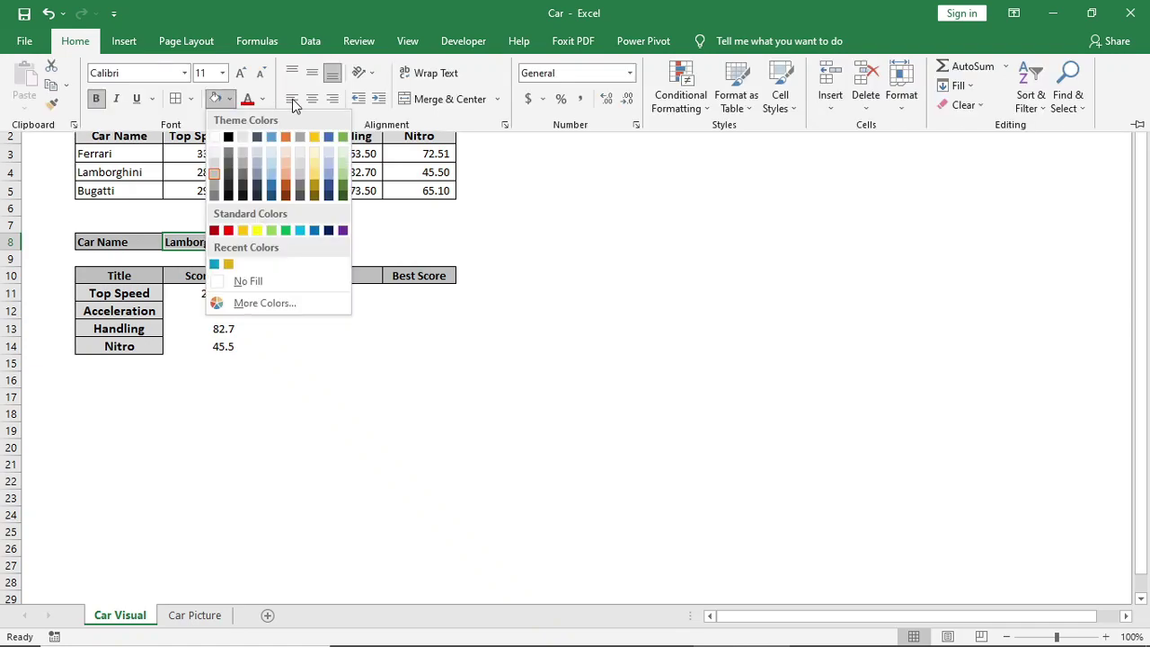
click(313, 154)
click(205, 433)
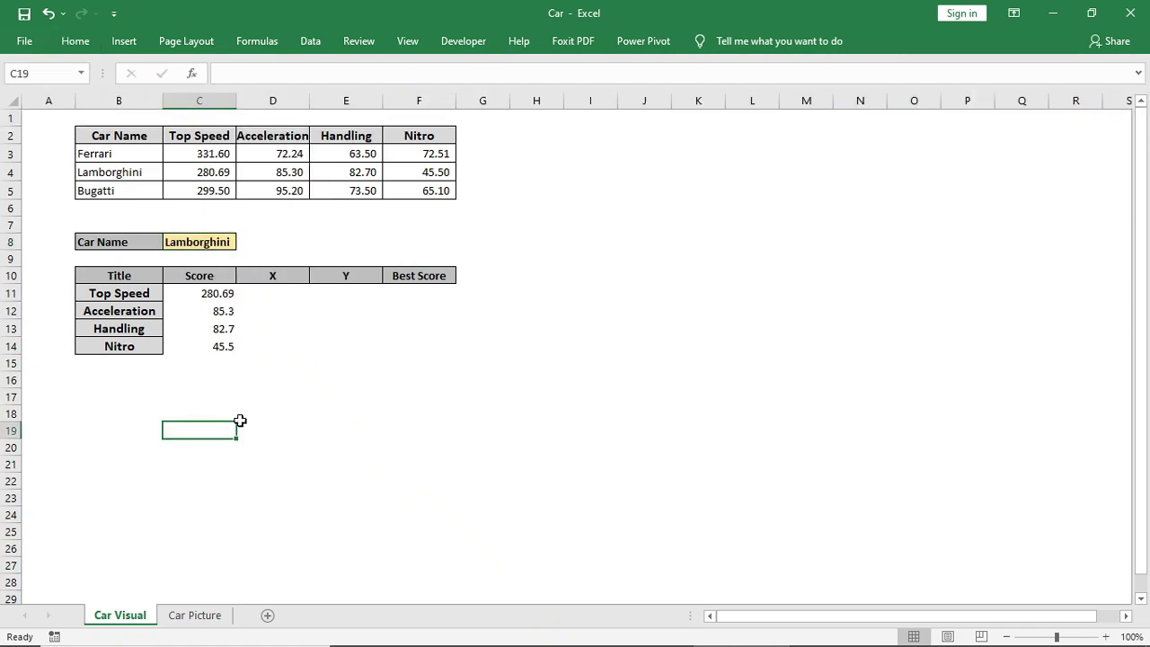
Enter =IF(C11=MAX($C$3:$C$5),C11,"") under Best Score in F11 and fill it down to F14
click(419, 293)
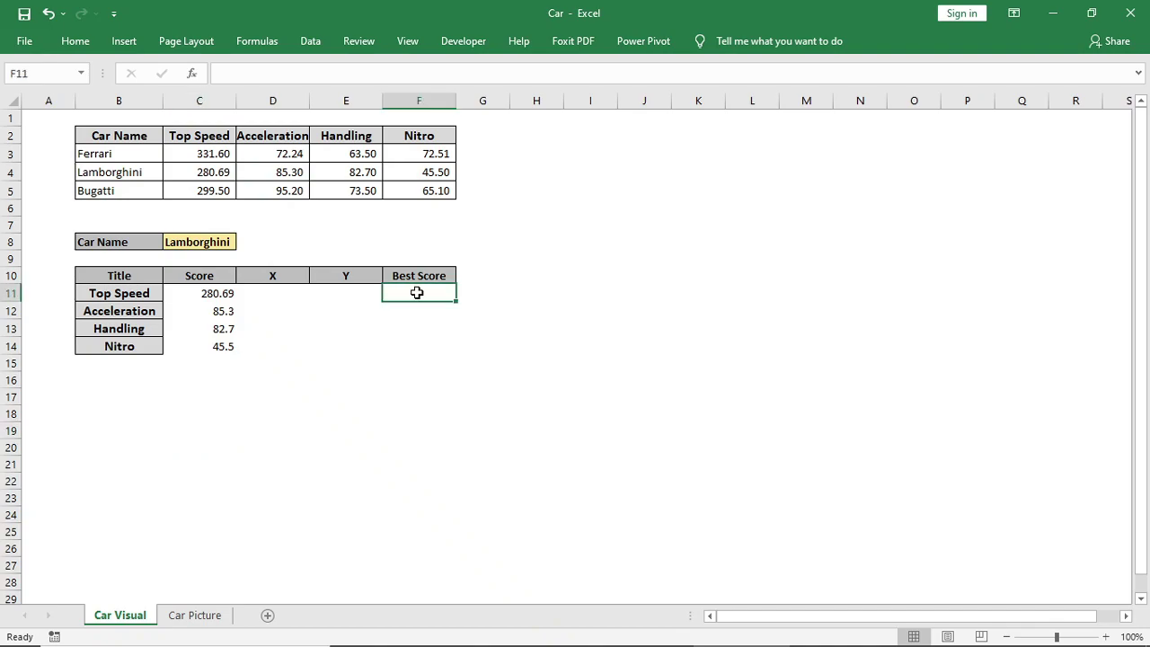
text(=IF()
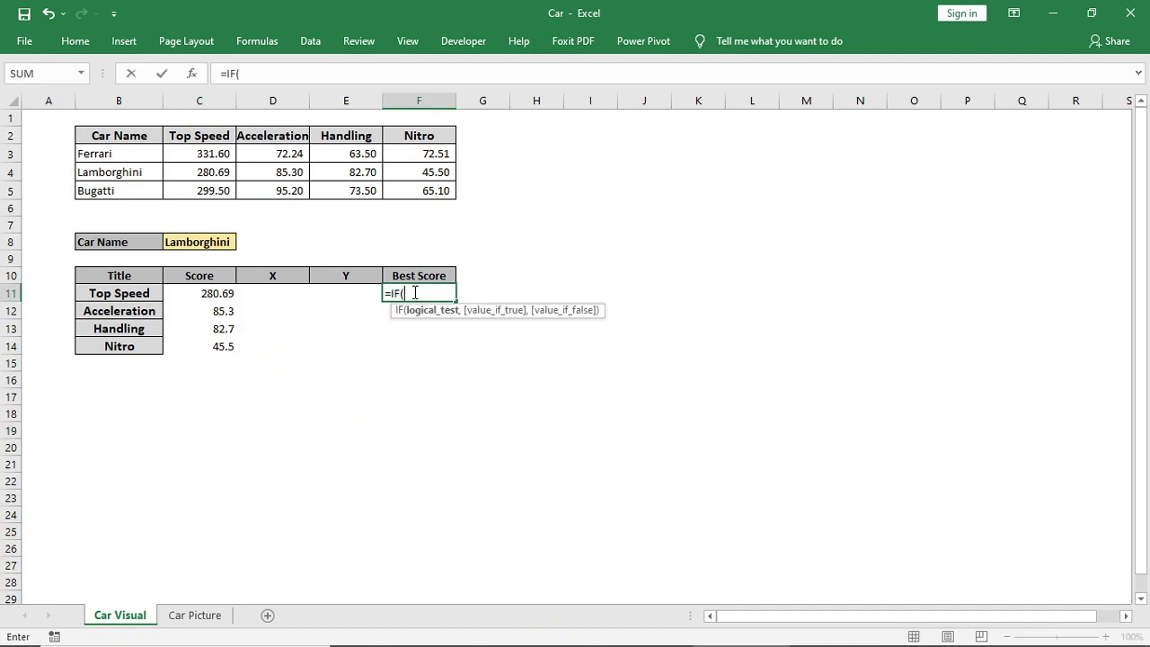
click(201, 293)
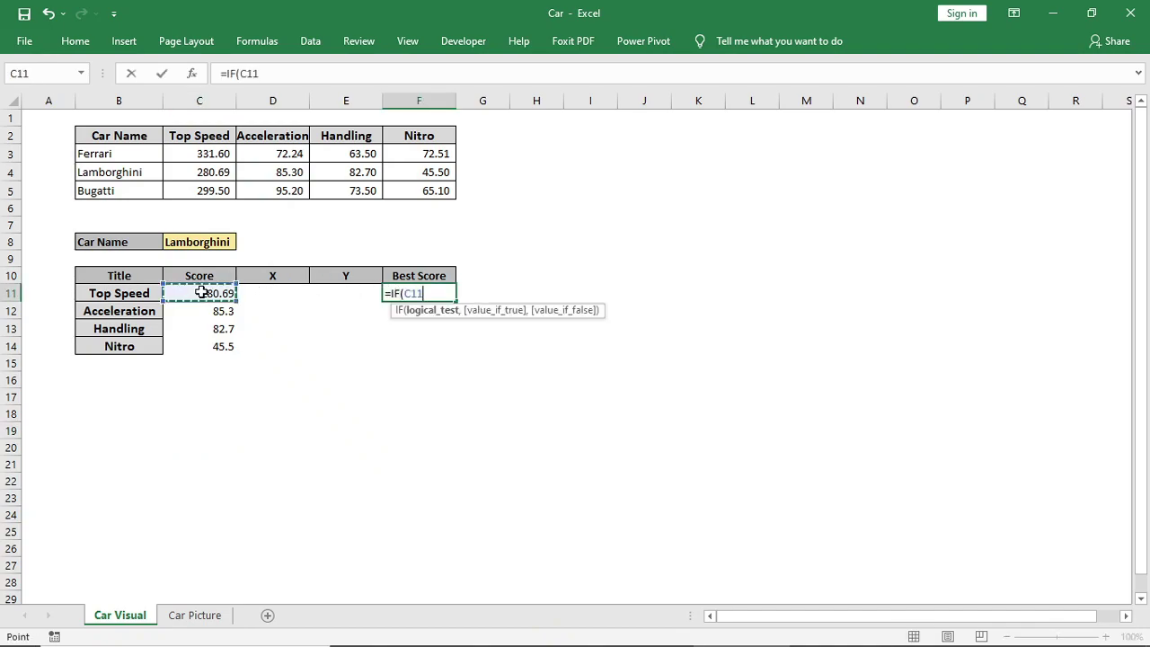
text(=max)
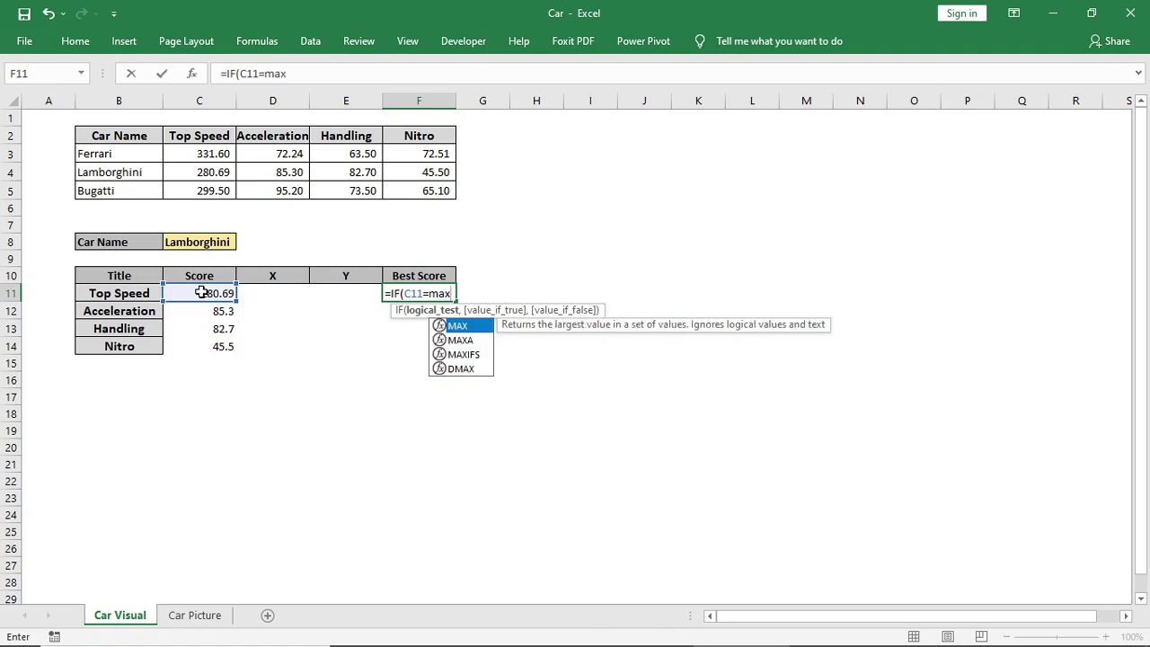
key(Tab)
drag(205, 154, 206, 189)
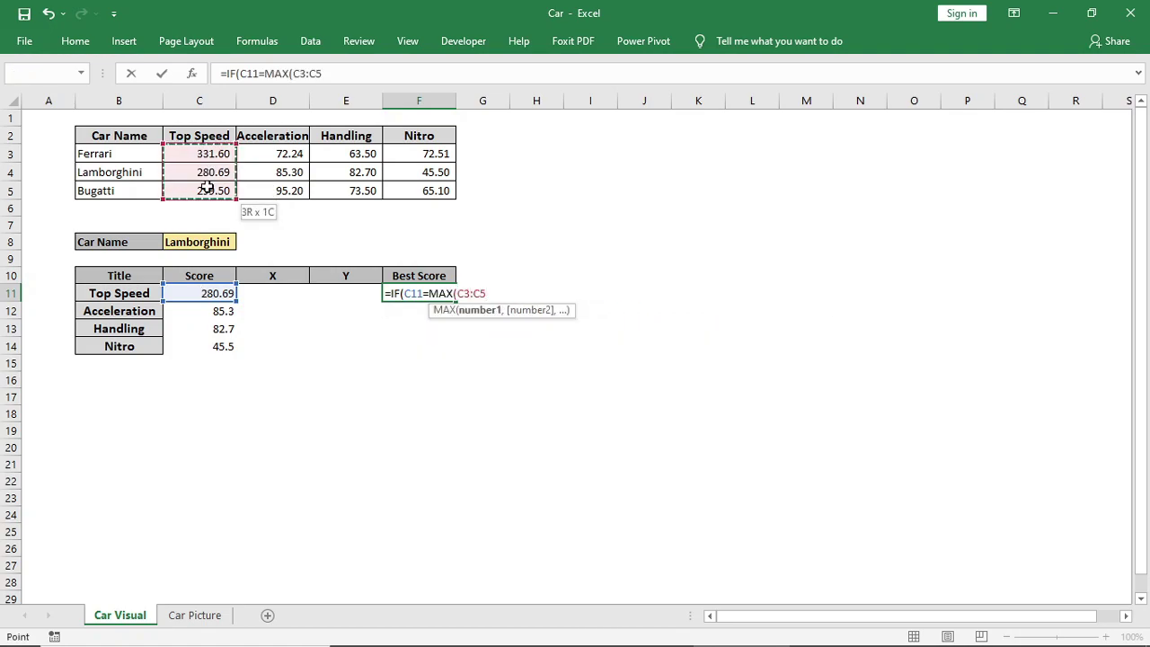
click(516, 293)
key(F4)
text())
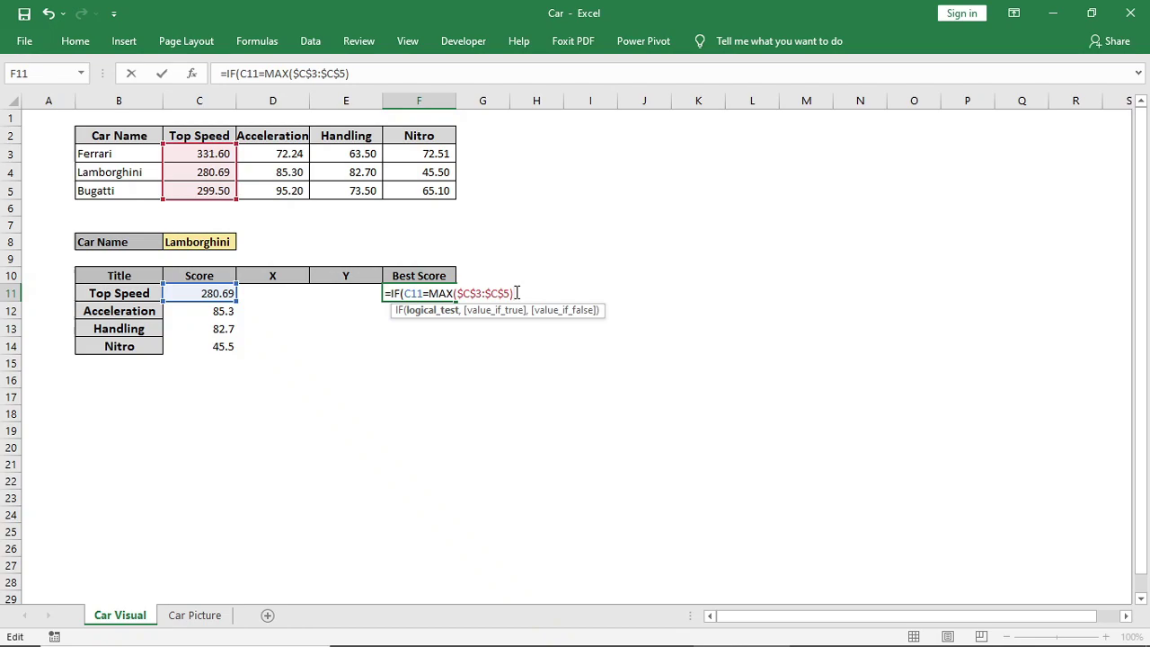
text(,)
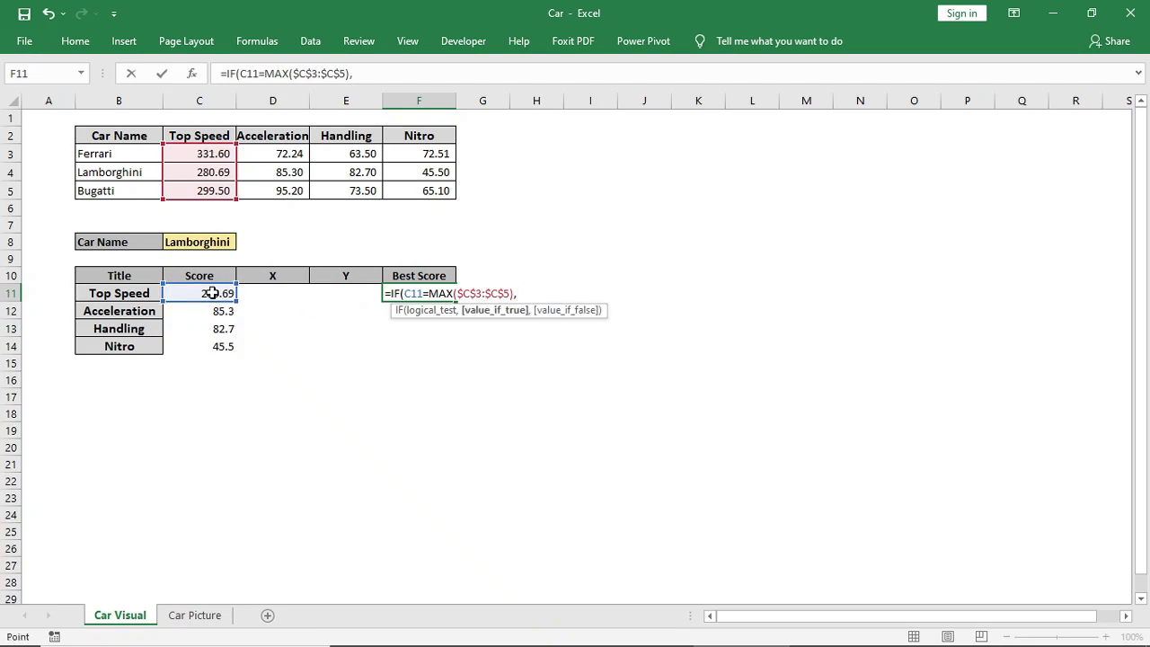
click(211, 292)
text(,)
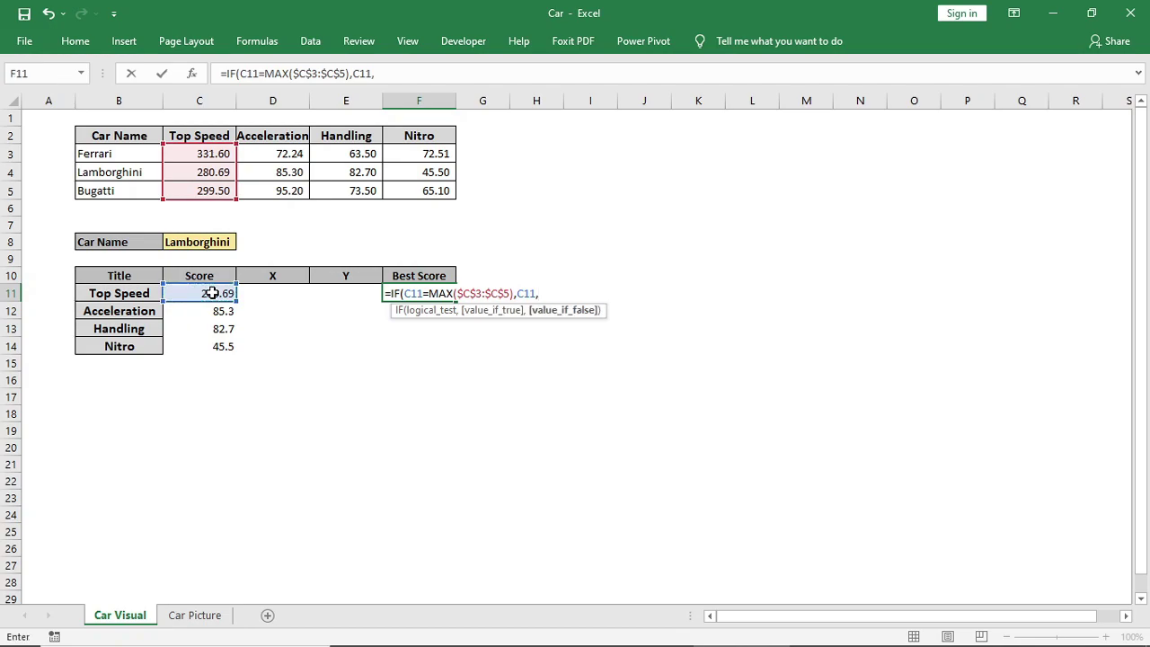
text(""))
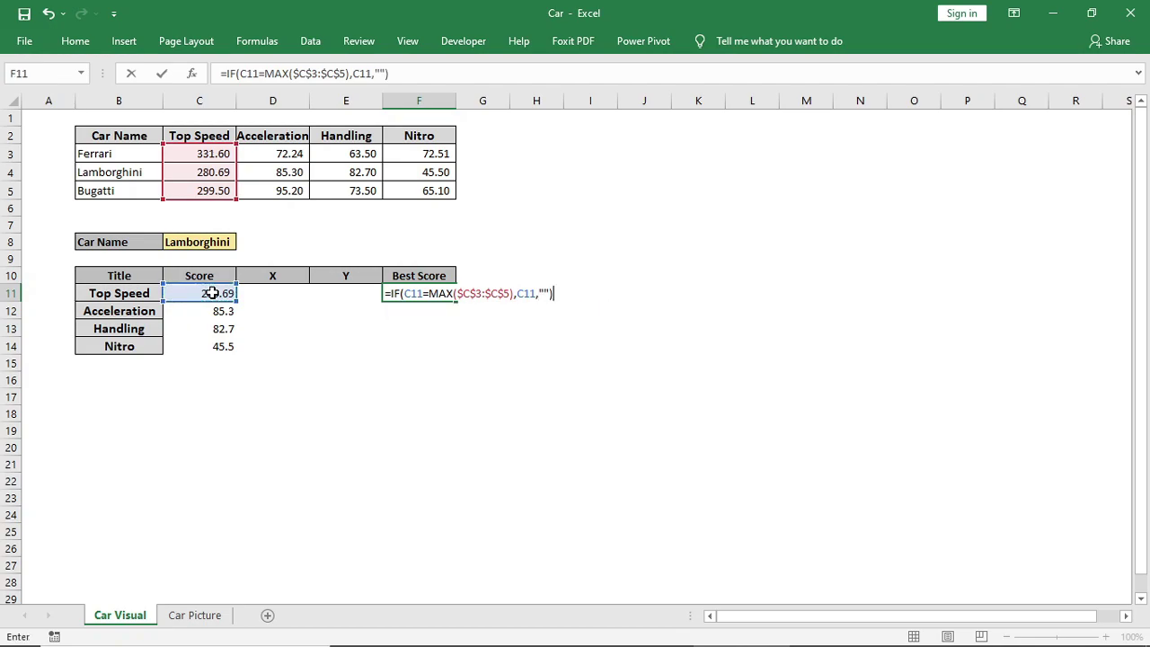
key(Return)
click(415, 290)
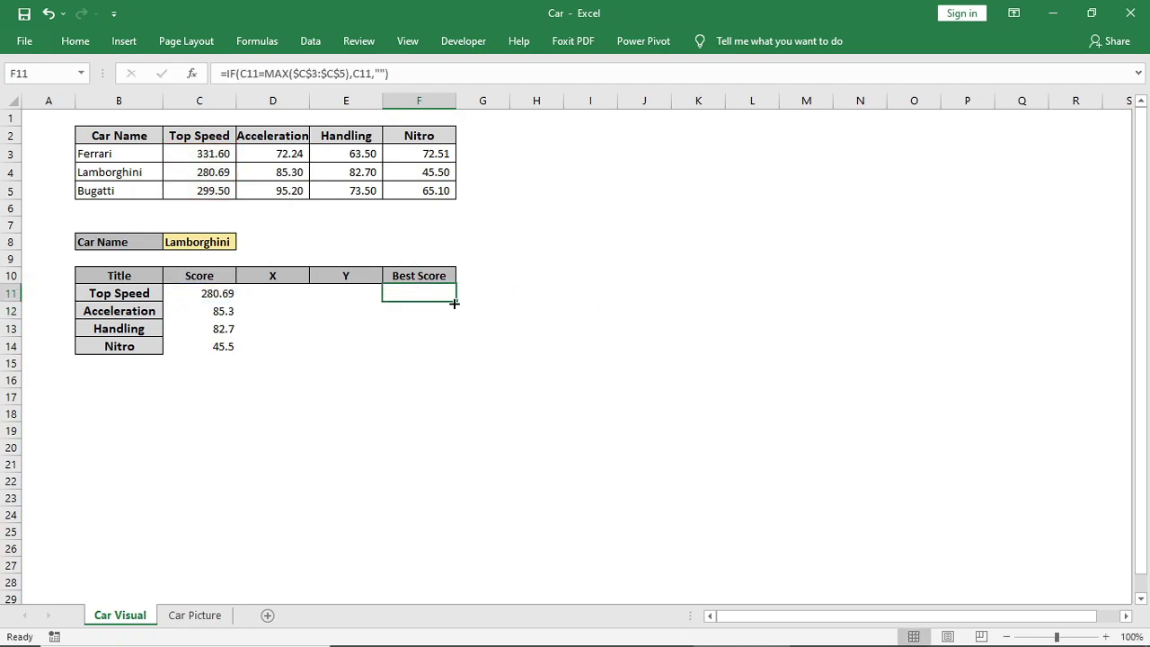
drag(456, 302, 454, 353)
Change the MAX range to $D$3:$D$5 in F12, $E$3:$E$5 in F13 and $F$3:$F$5 in F14
click(429, 292)
double_click(422, 312)
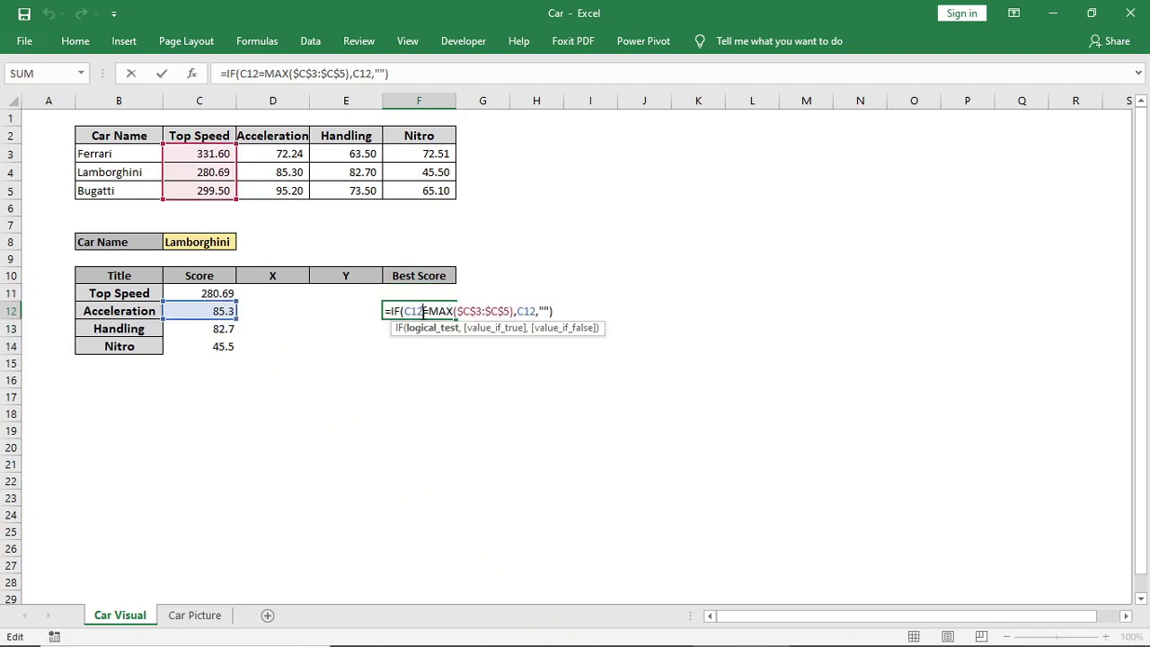
drag(221, 202, 276, 202)
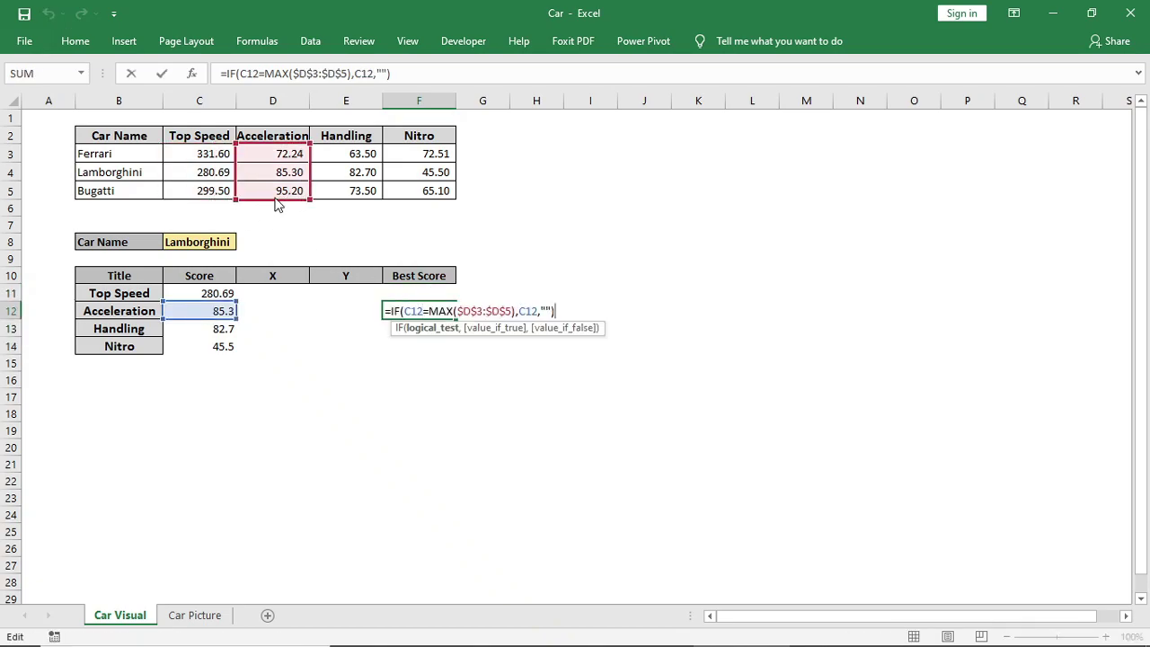
key(Return)
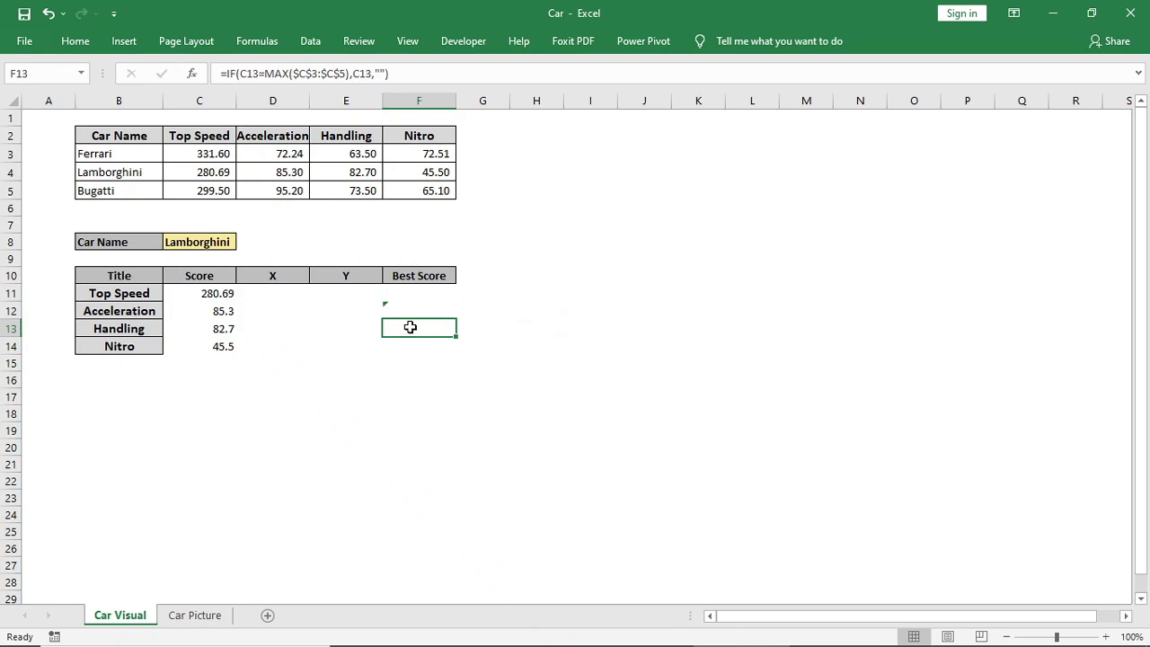
double_click(410, 327)
drag(227, 200, 350, 198)
key(Return)
double_click(409, 348)
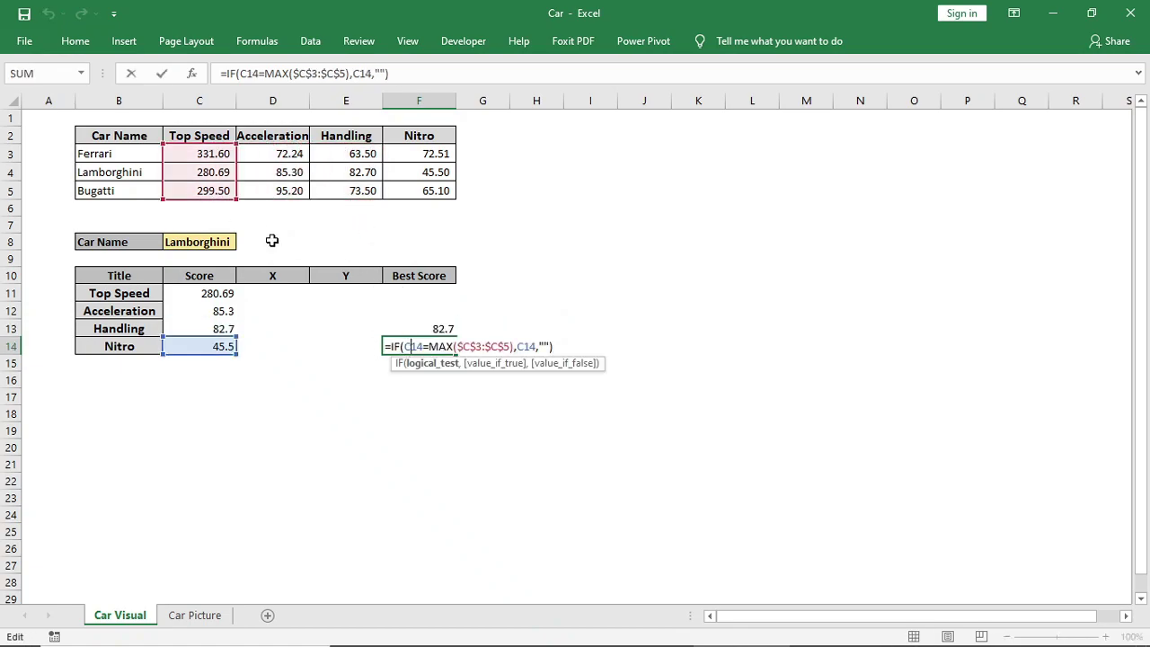
drag(216, 206, 419, 199)
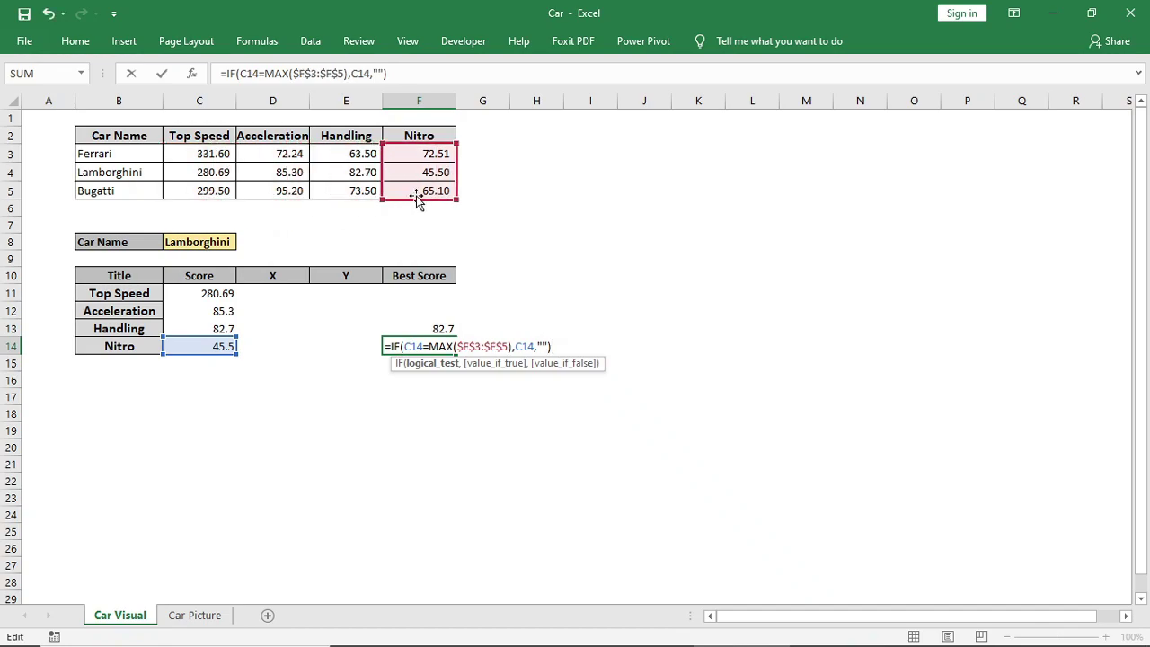
key(Return)
key(Down)
key(Down)
key(Down)
Choose Ferrari as the car name in C8 and check the Best Score cells F11 and F14
click(225, 241)
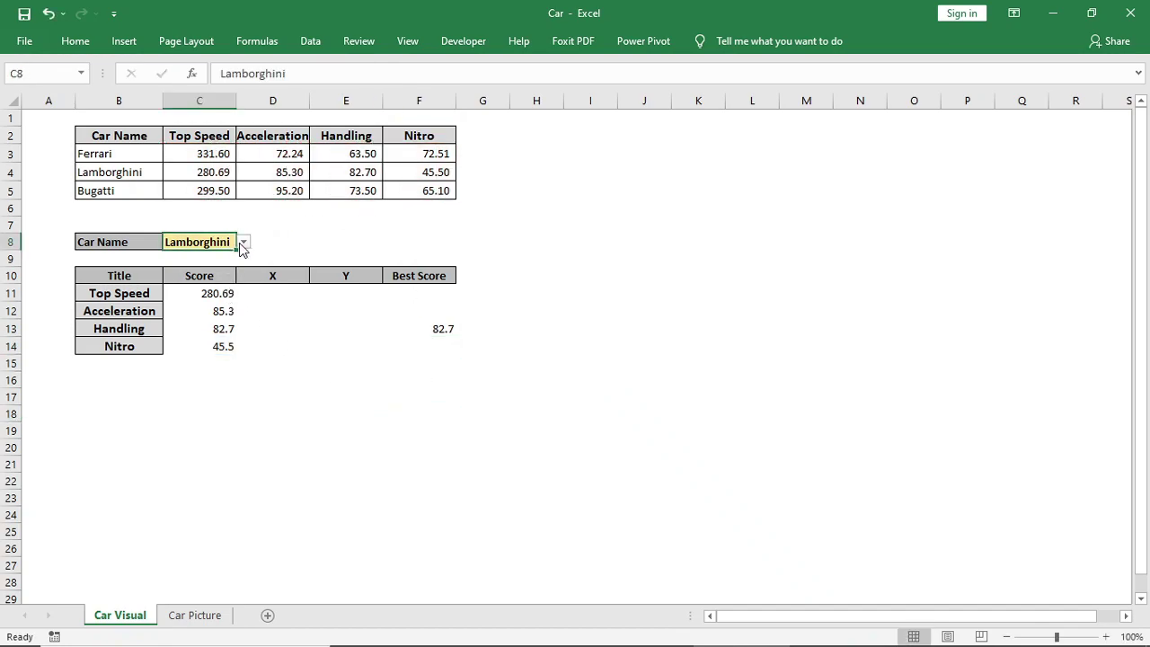
click(243, 242)
click(232, 255)
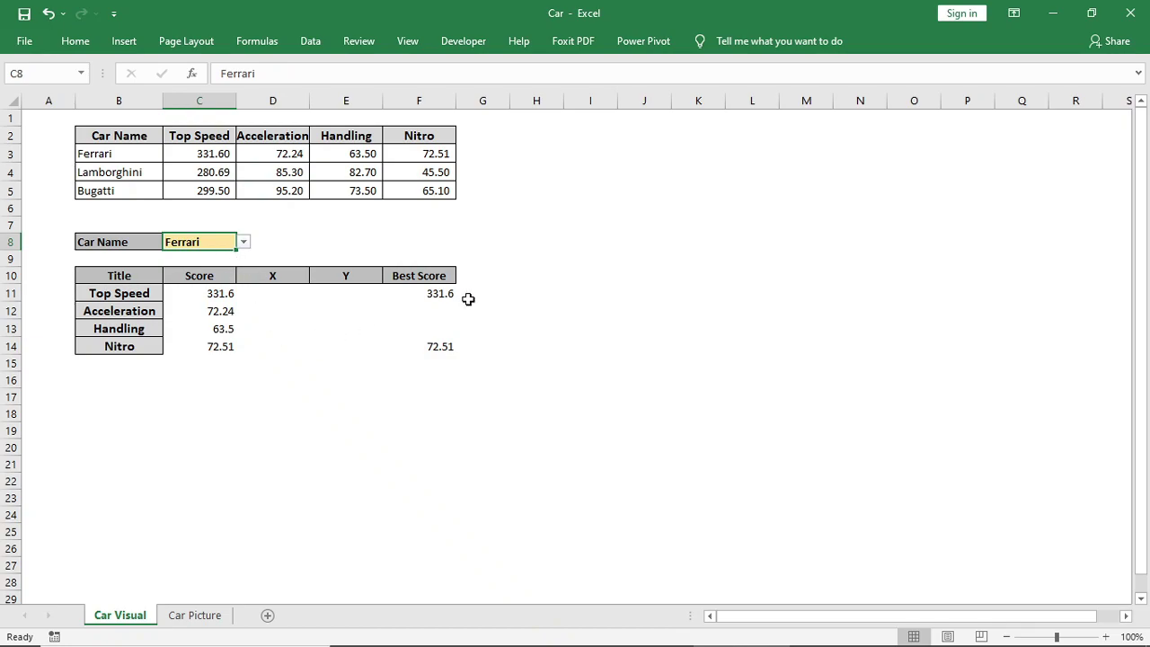
click(440, 295)
click(435, 348)
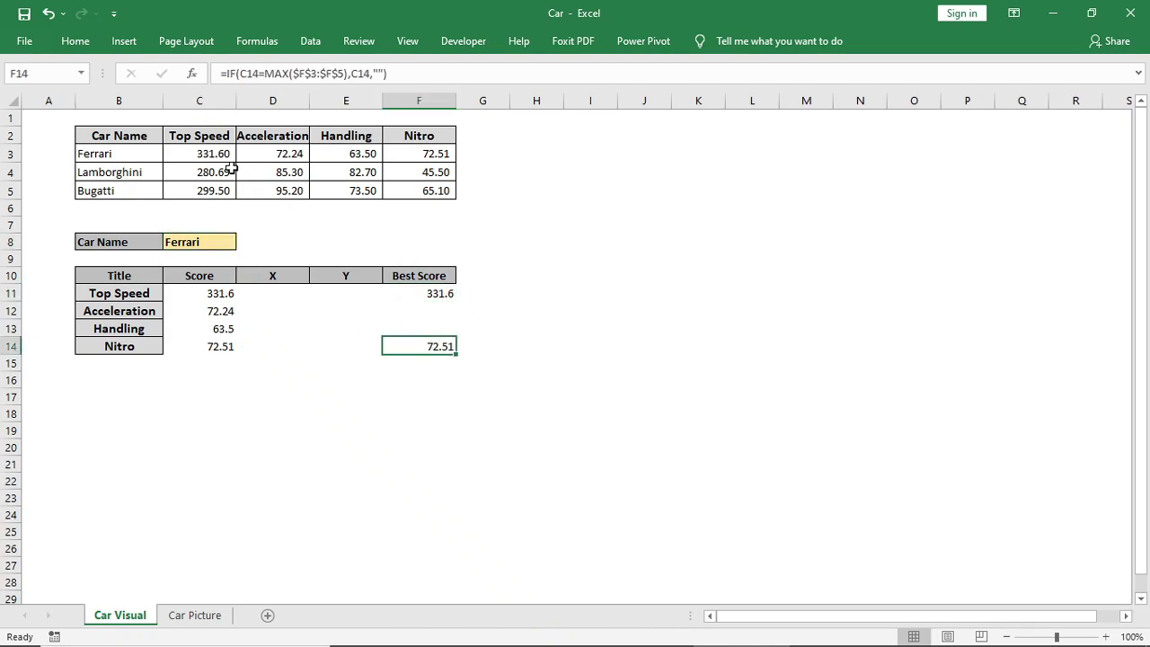
Insert an empty 2-D bubble chart on the Car Visual sheet
click(124, 41)
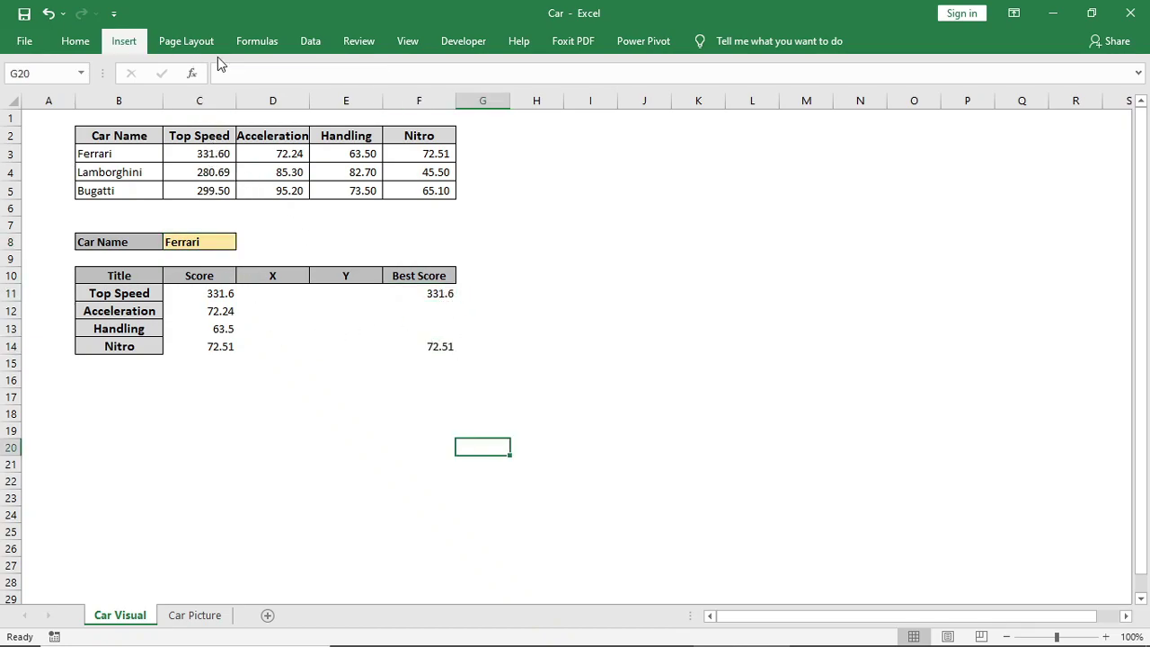
click(463, 105)
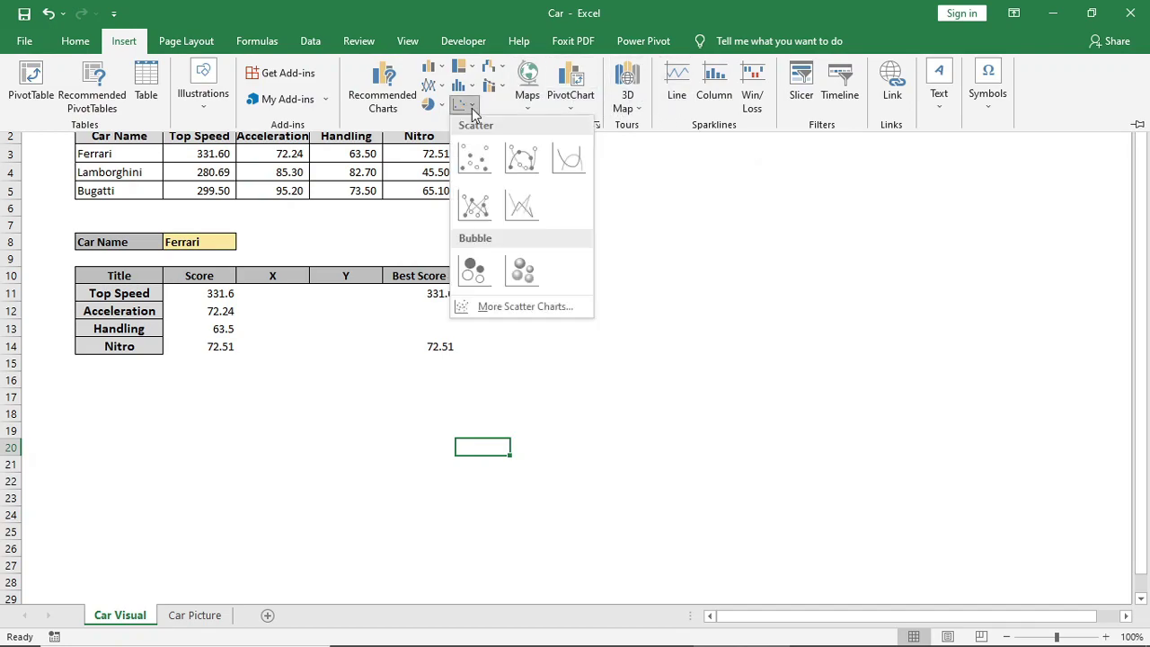
click(474, 268)
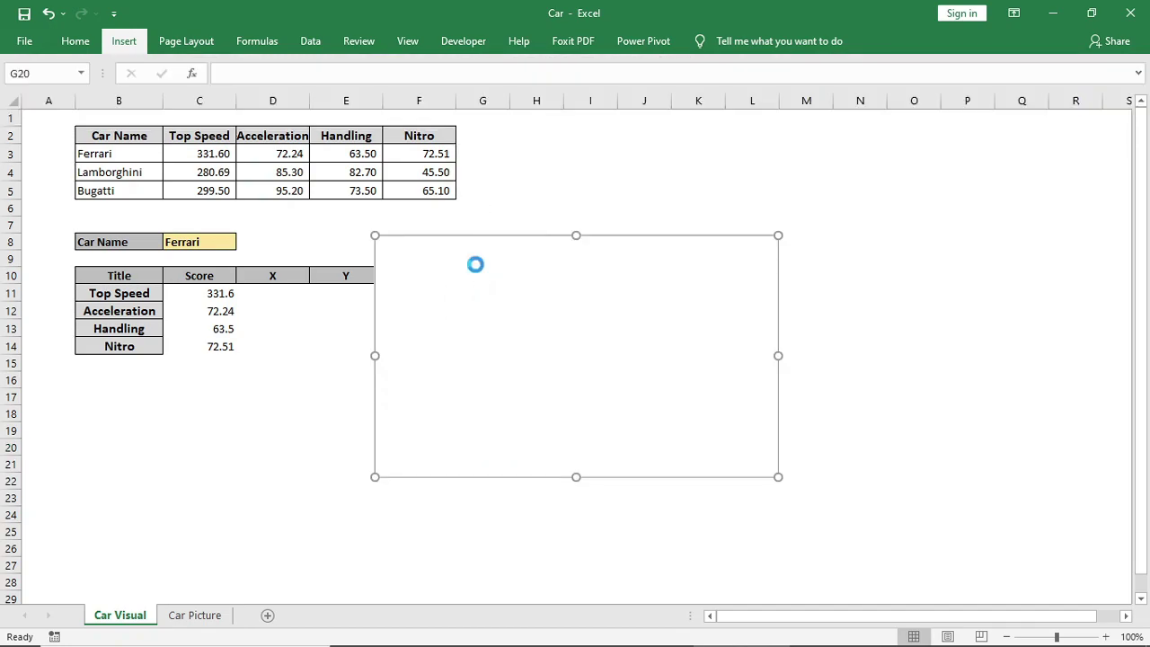
Add a series named Car to the bubble chart, using D11:D14 as its X values
right_click(611, 249)
click(644, 437)
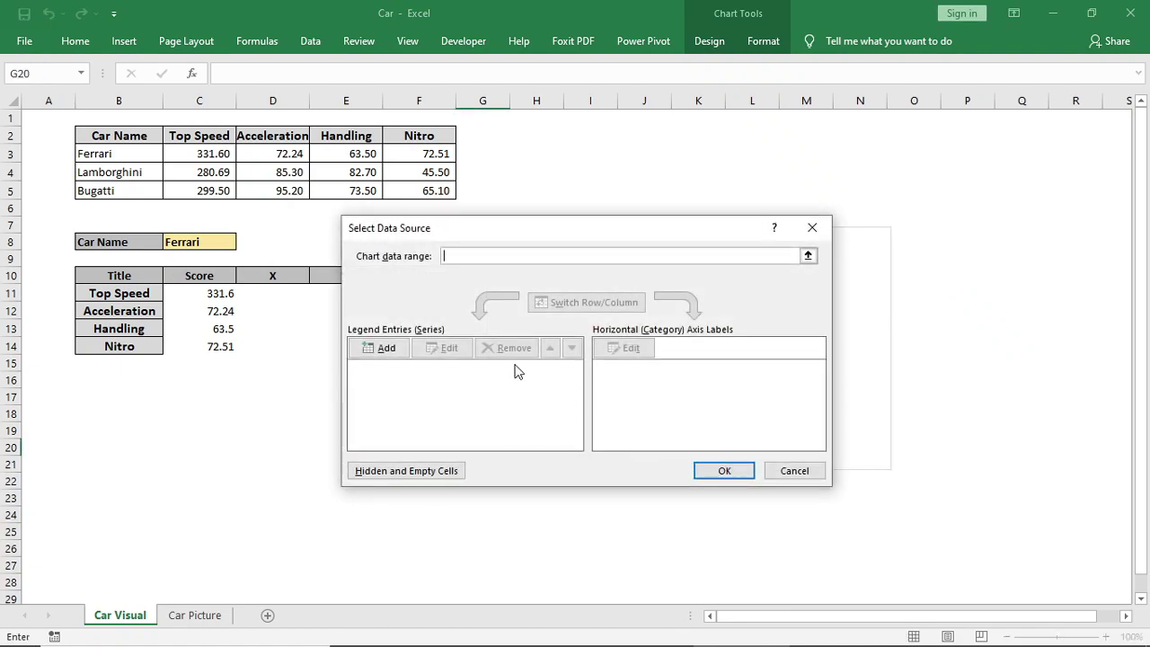
click(381, 346)
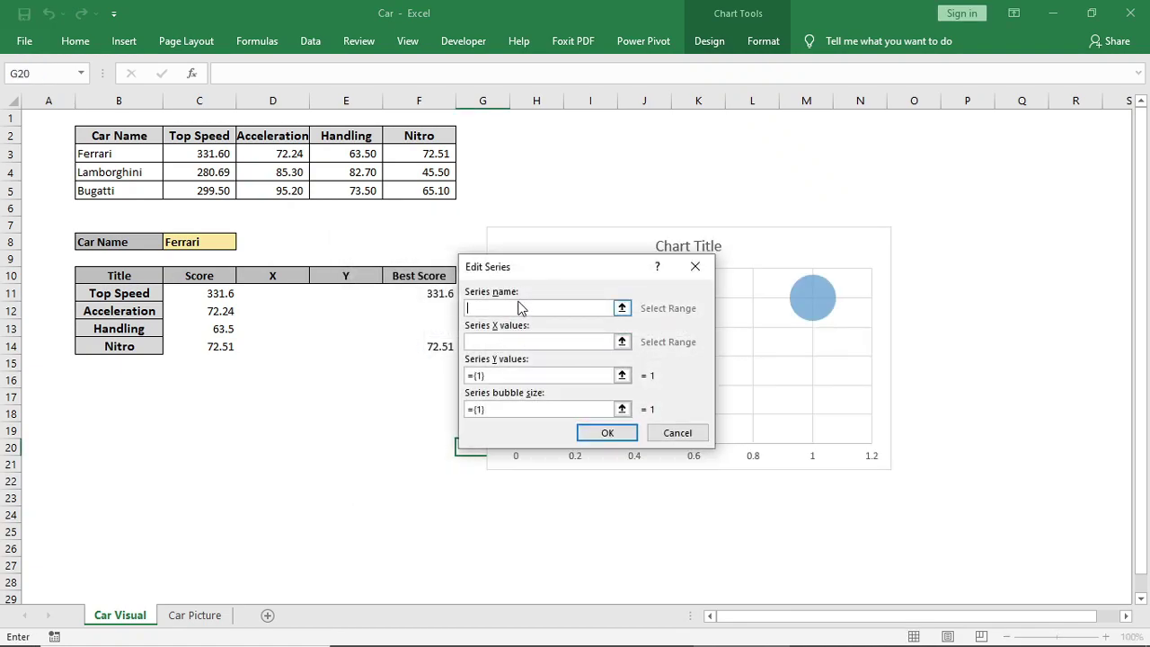
click(528, 345)
drag(275, 293, 274, 349)
Set the Car series' Y values to E11:E14 and bubble size to C11:C14, and apply the data source
drag(602, 375, 460, 378)
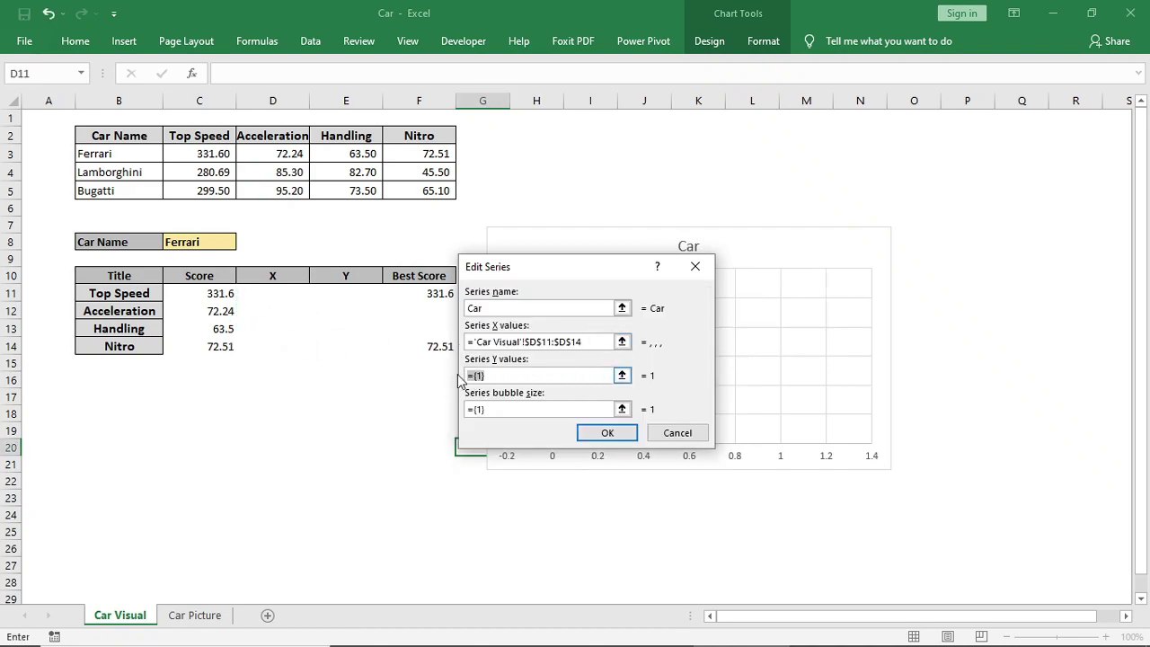
drag(342, 293, 342, 349)
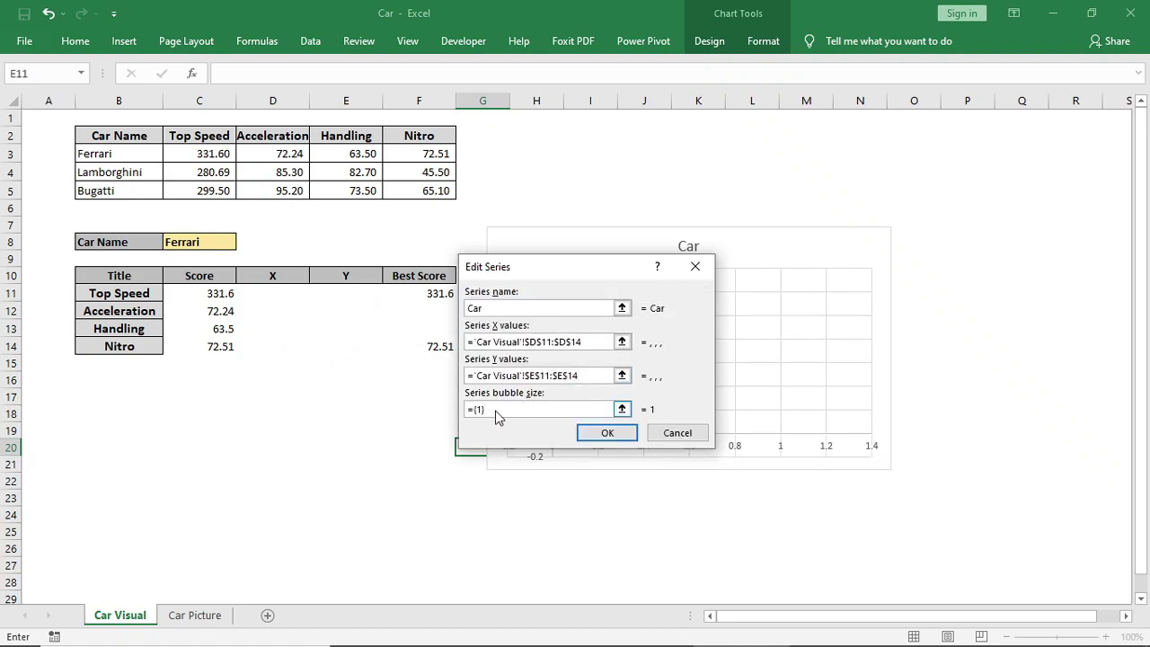
drag(499, 418, 458, 410)
key(BackSpace)
drag(216, 292, 223, 348)
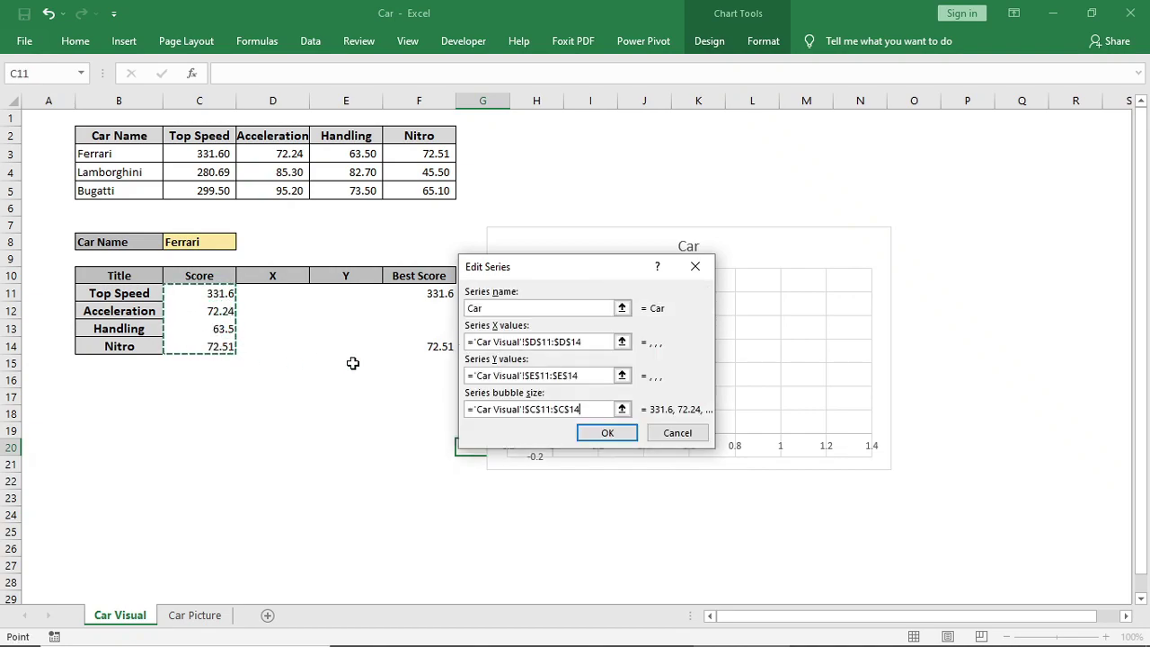
click(609, 435)
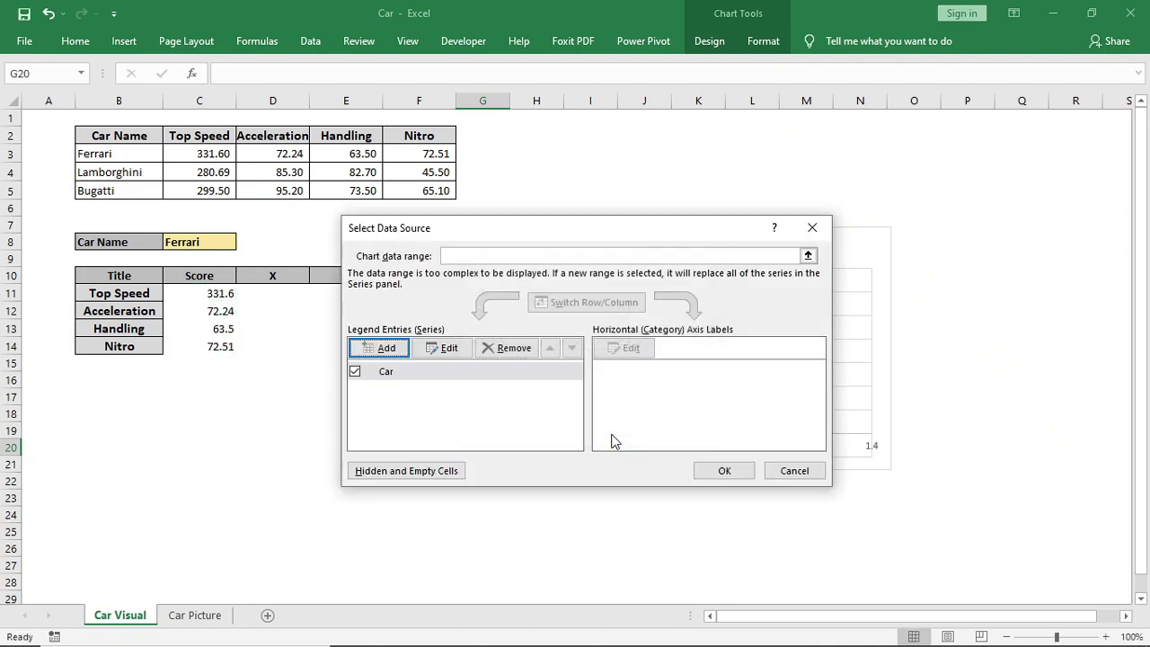
click(719, 474)
click(546, 539)
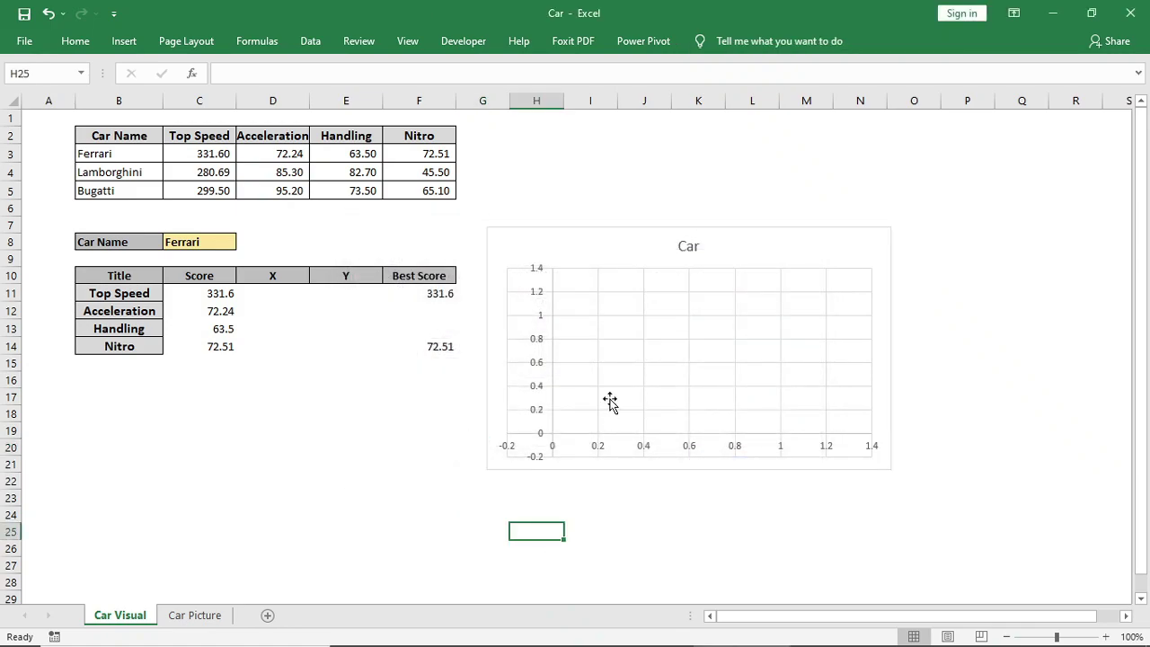
Enter 11 as the X value in D11 and 11 as the Y value in E11 for Top Speed
click(623, 363)
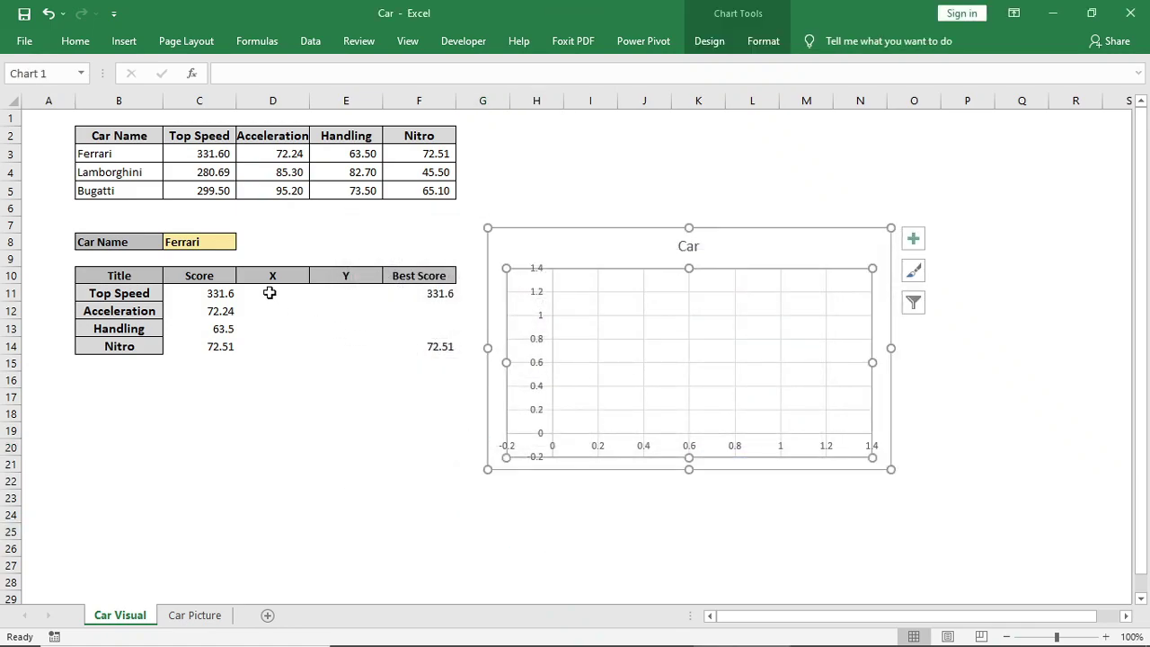
click(224, 293)
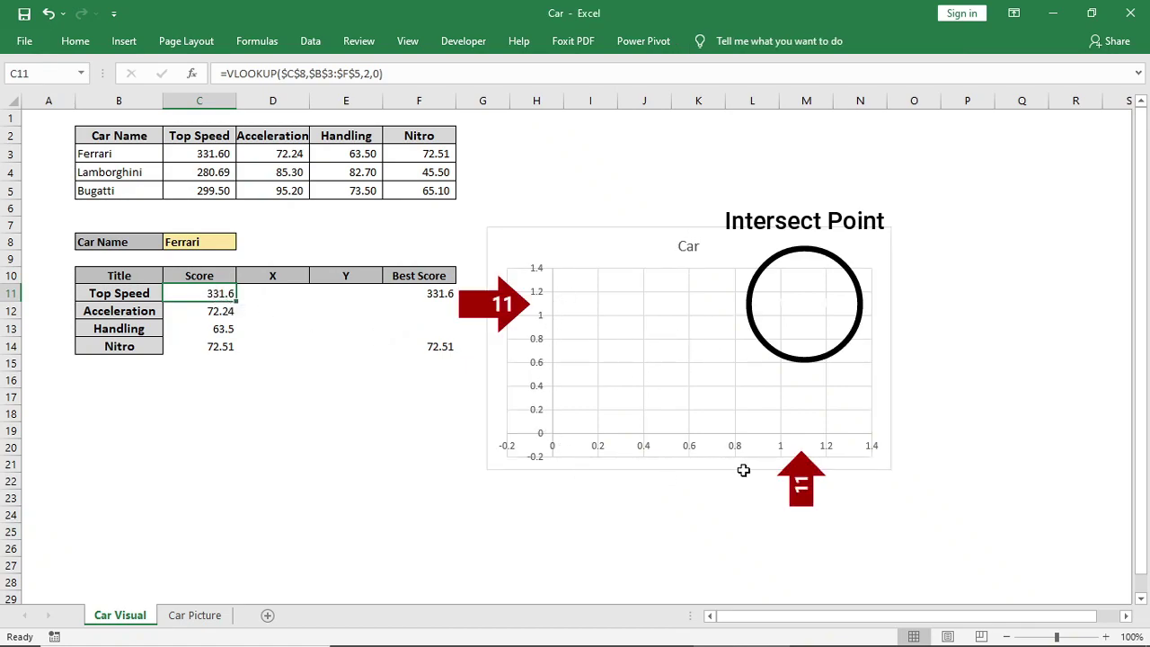
click(275, 292)
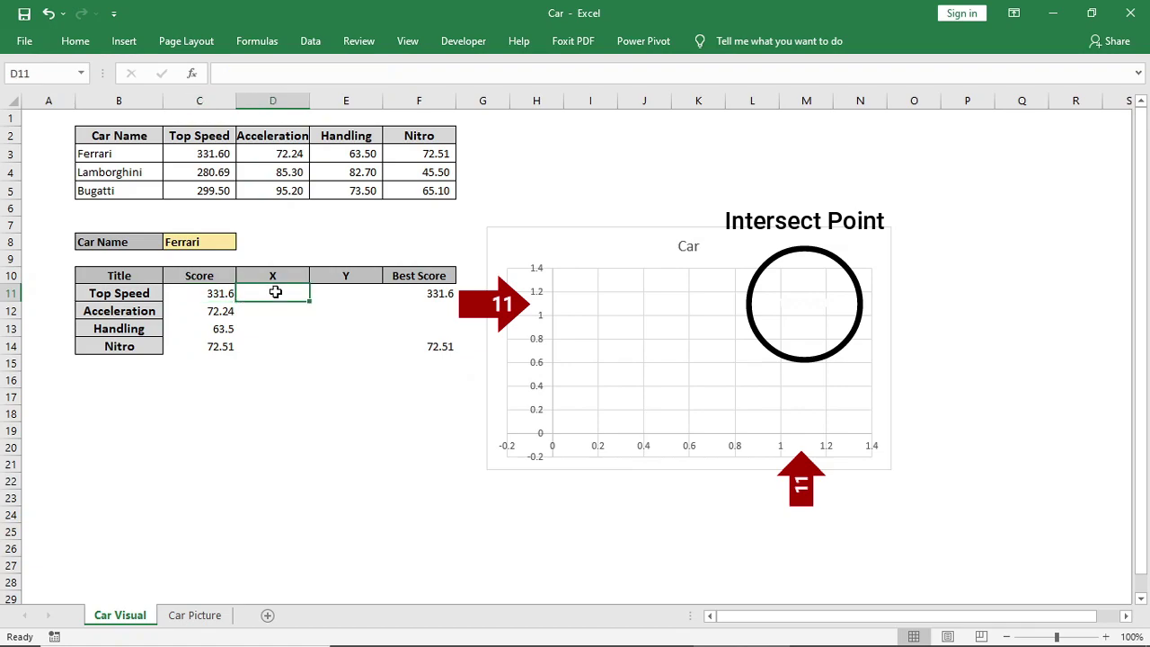
text(11)
key(Tab)
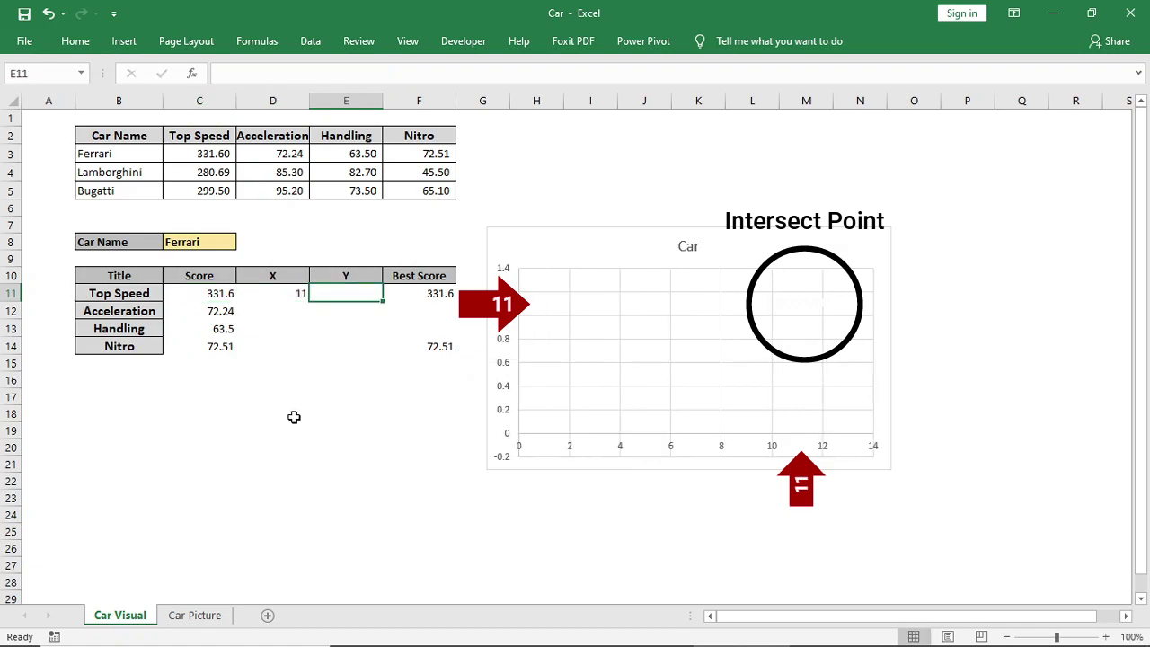
text(11)
key(Return)
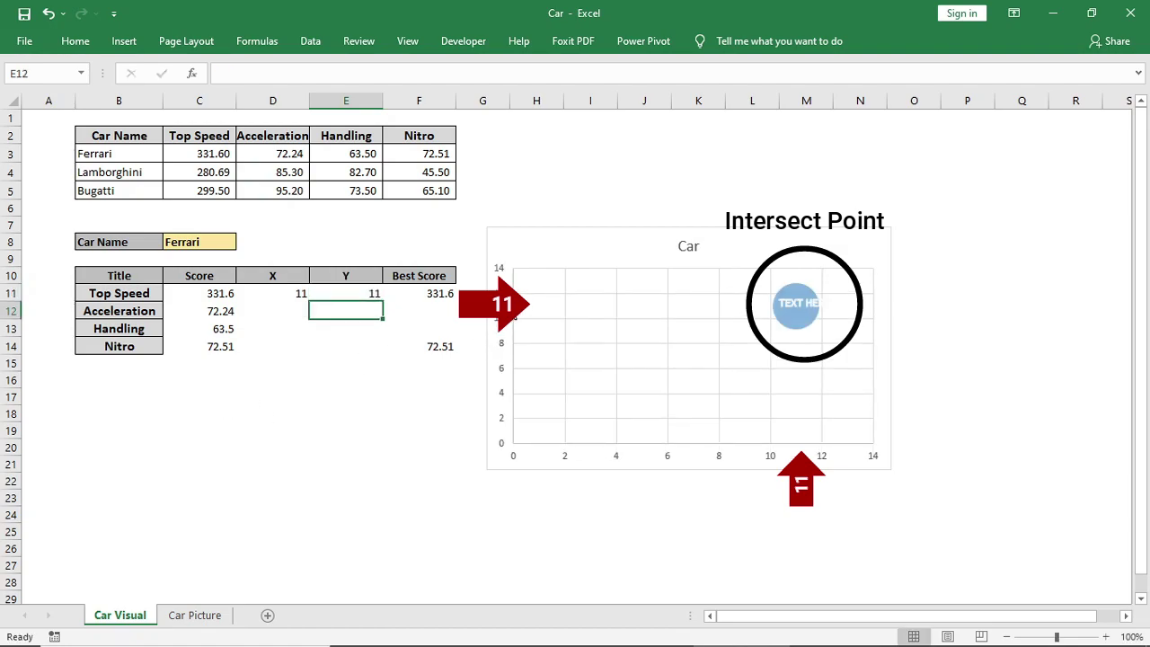
Enter X 3 in D12 and Y 12 in E12 for Acceleration
key(Left)
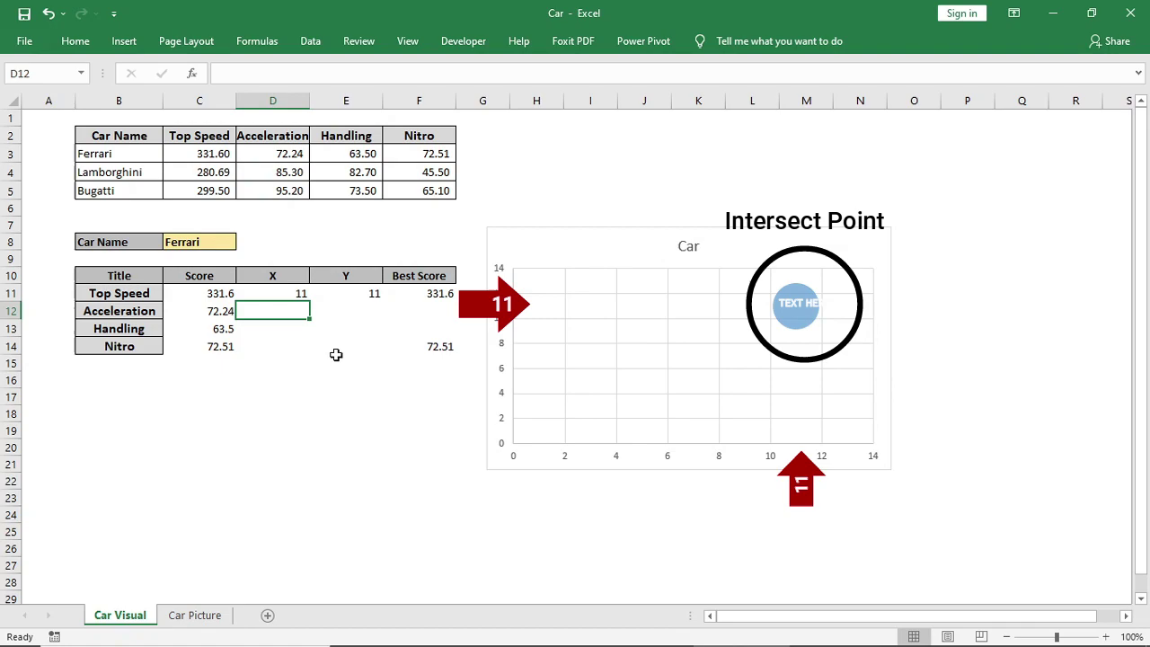
text(3)
key(Tab)
text(12)
key(Return)
Enter X 12 in D13 and Y 2 in E13 for Handling
key(Left)
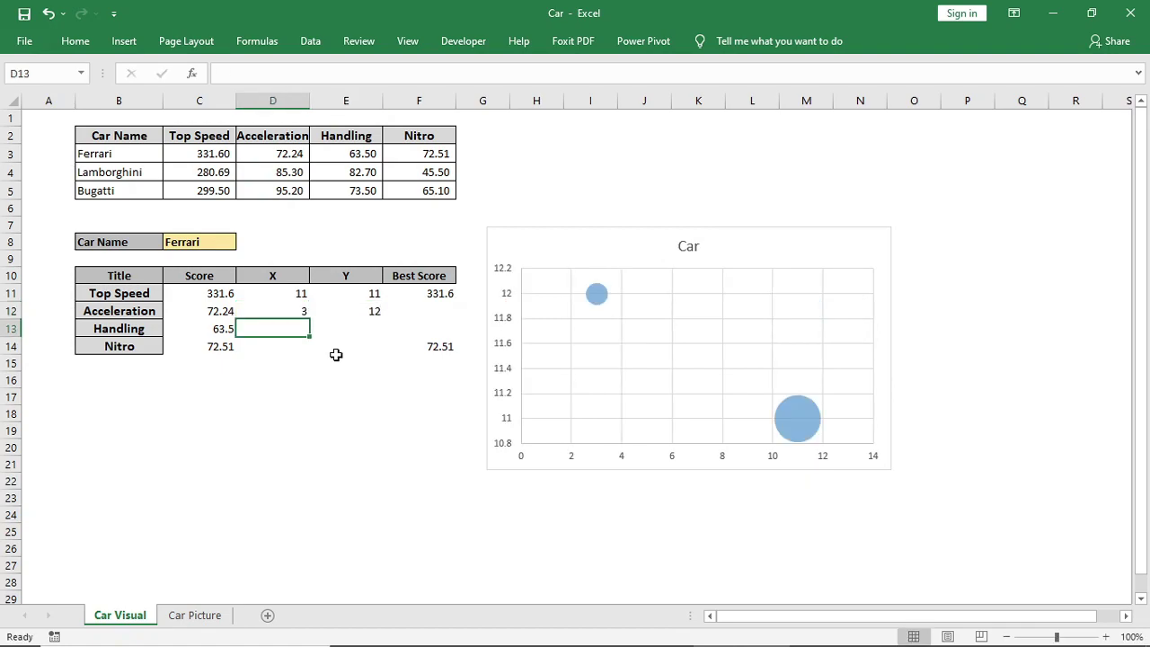
text(12)
key(Tab)
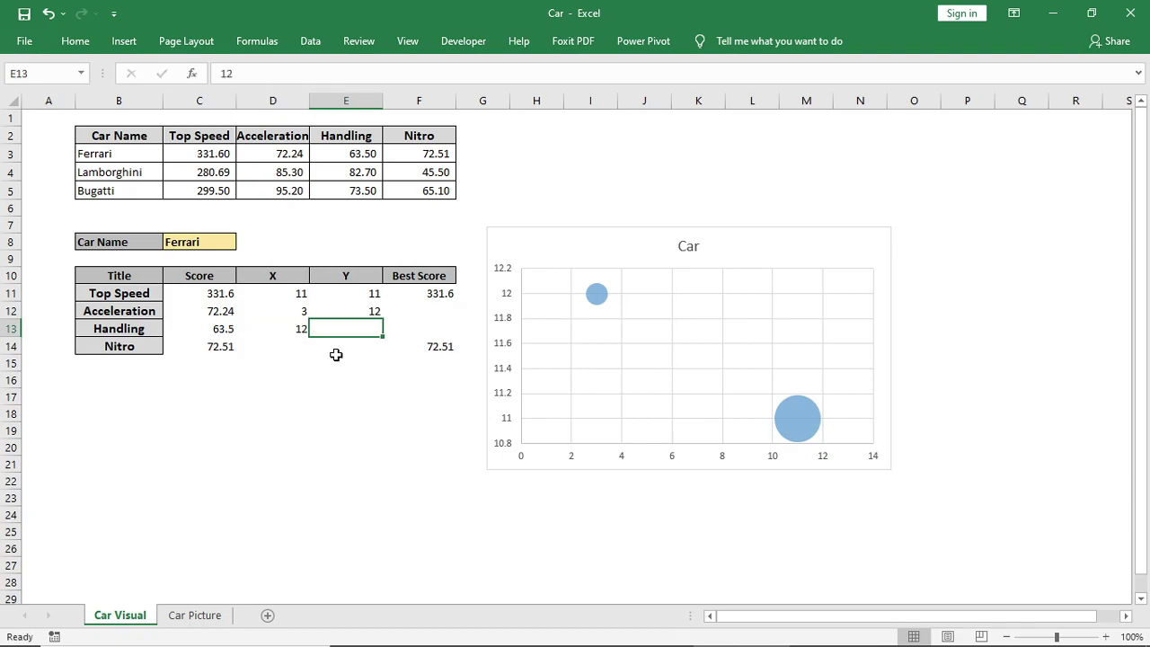
text(2)
key(Return)
Enter X 1 in D14 and Y 3 in E14 for Nitro
key(Left)
text(1)
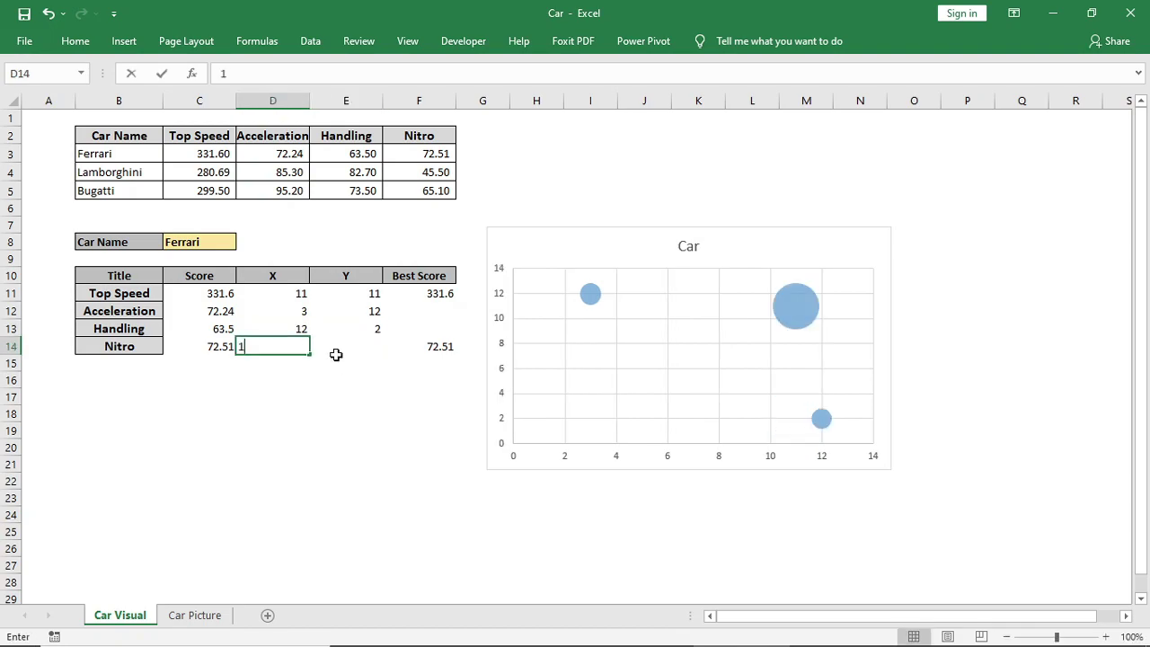
key(Tab)
text(3)
key(Tab)
click(334, 422)
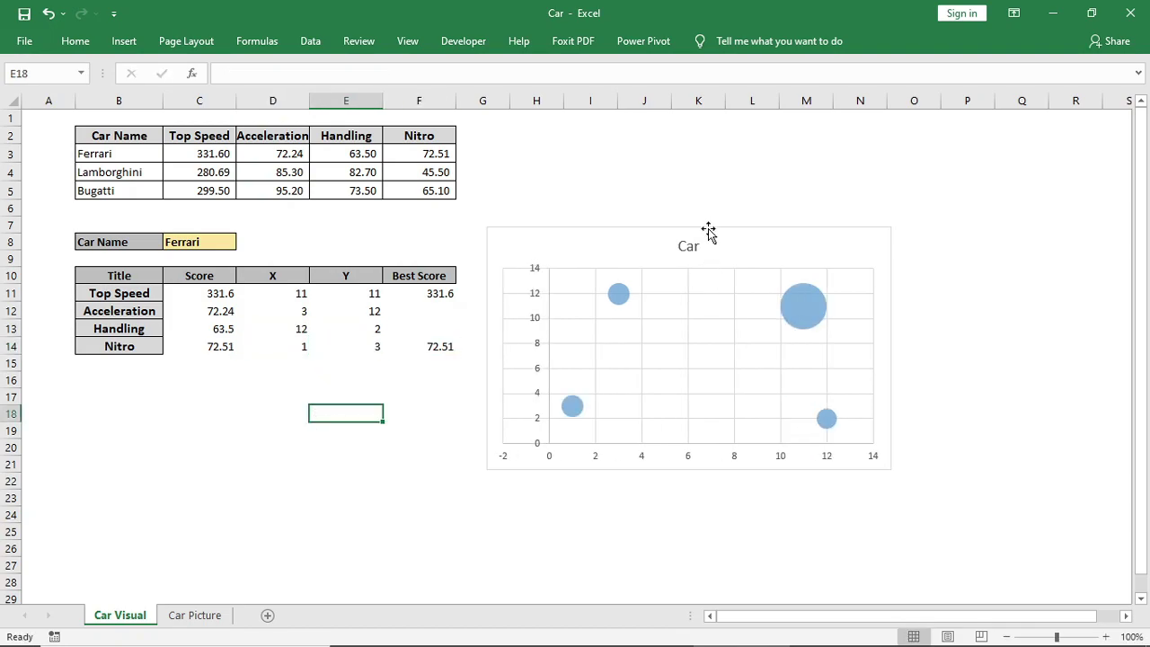
Delete the bubble chart's title and set the horizontal axis minimum bound to 0
click(689, 242)
key(Delete)
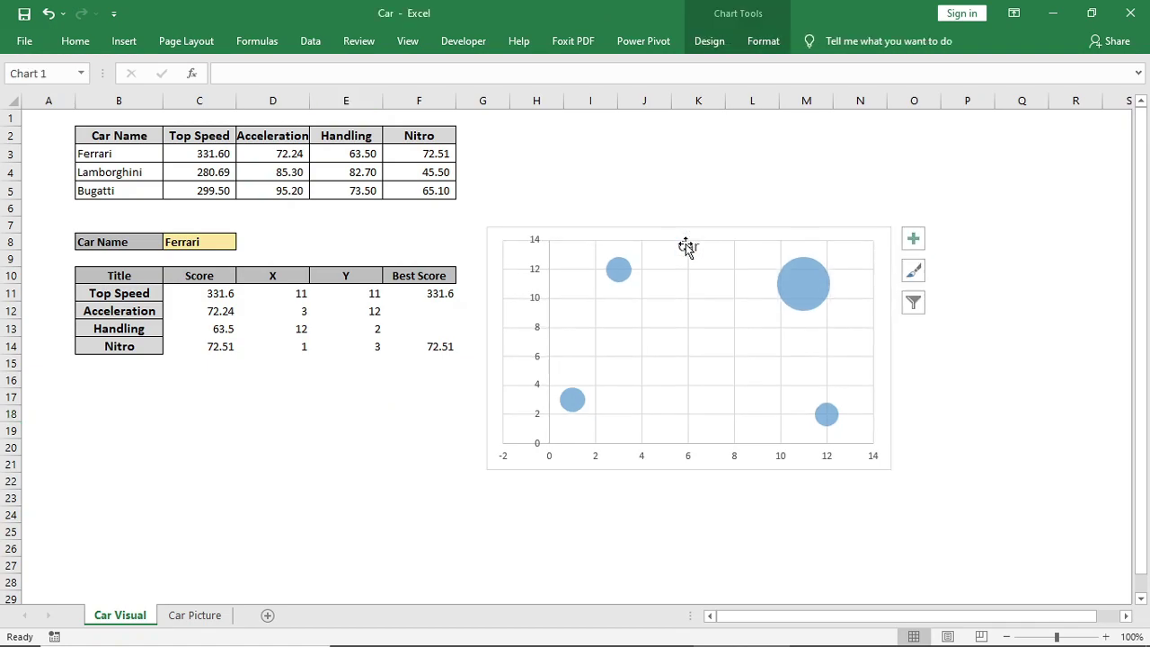
right_click(599, 458)
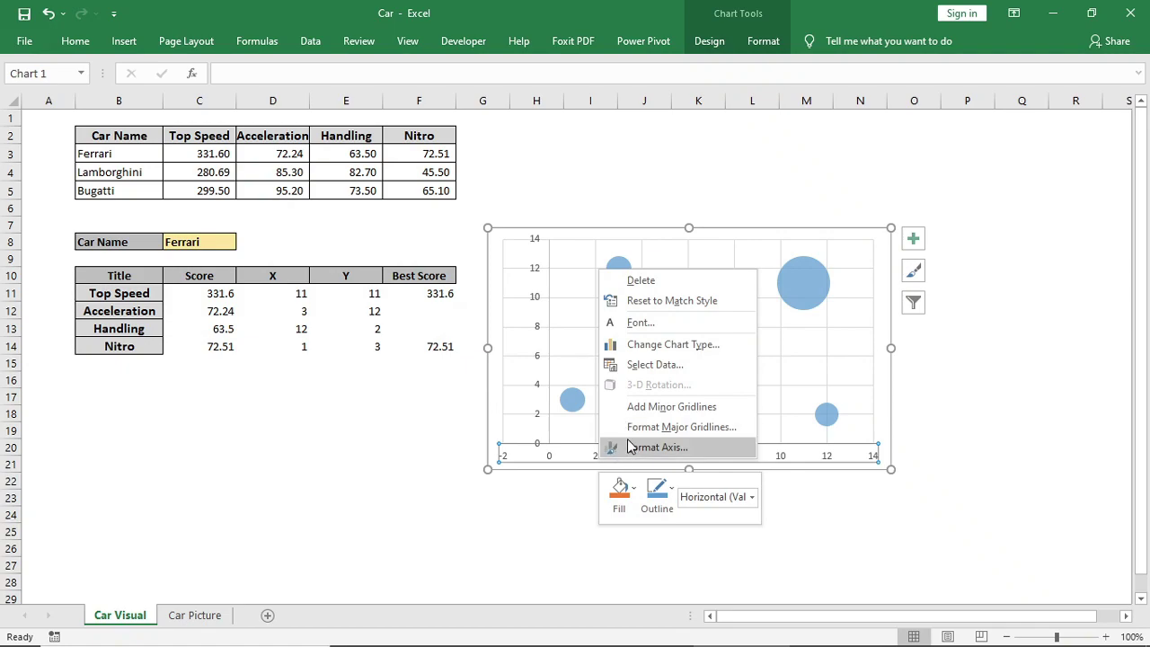
click(641, 448)
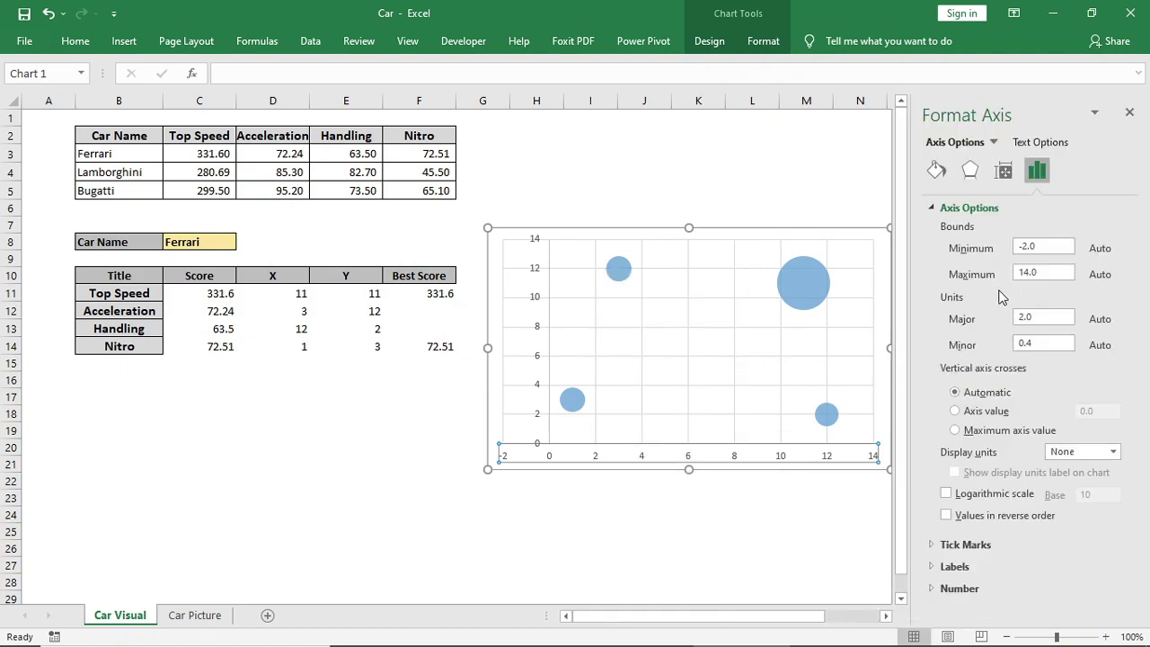
click(992, 249)
key(Return)
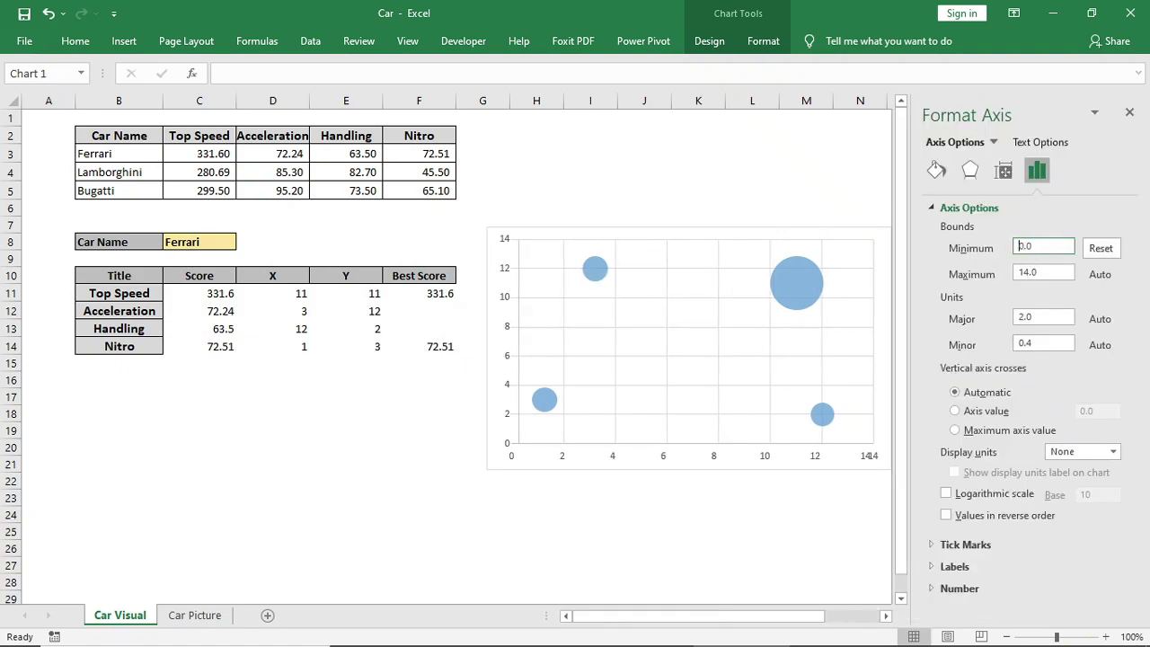
click(1130, 115)
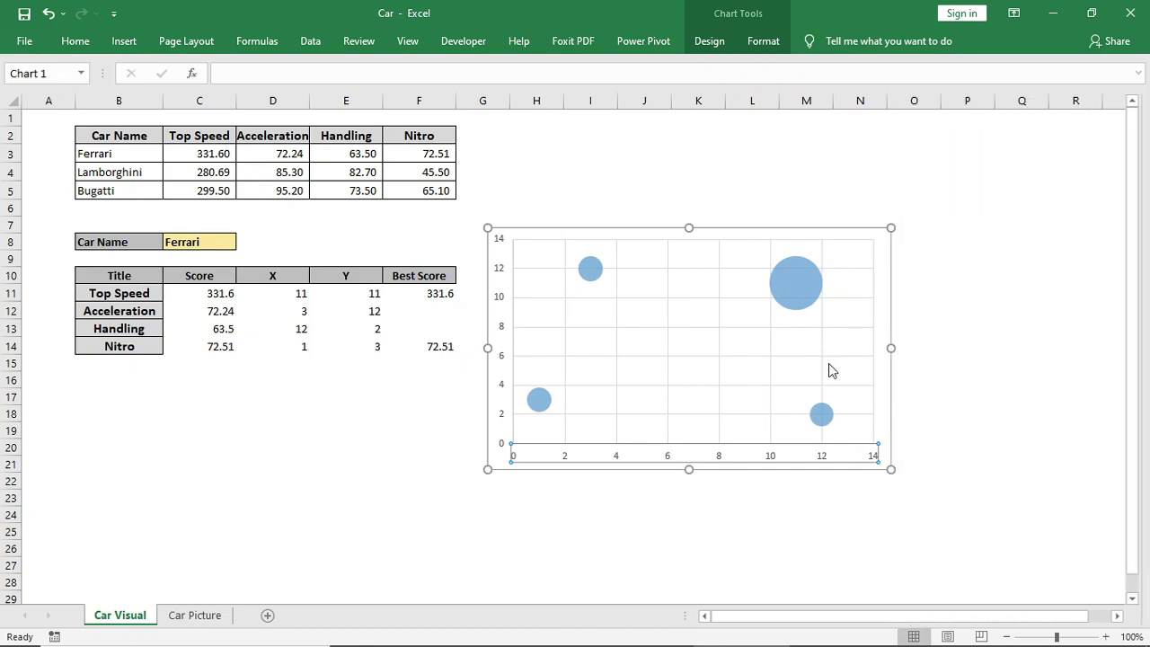
click(746, 534)
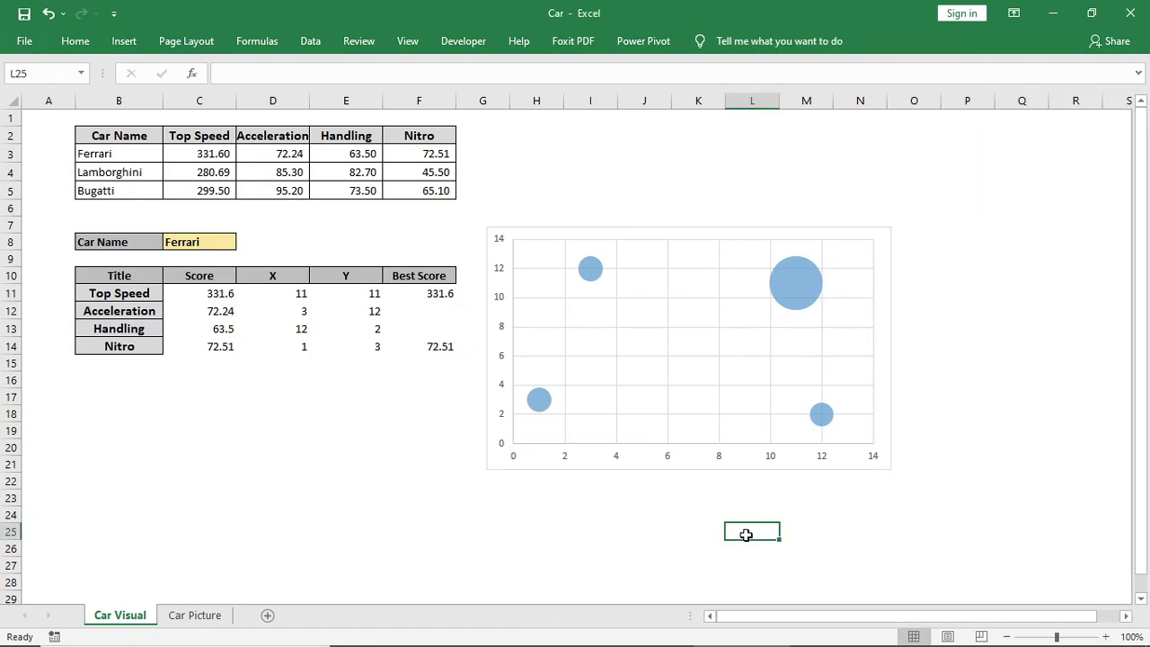
Add a series named Best_Score to the bubble chart and take its X values from D11:D14
right_click(704, 382)
click(733, 471)
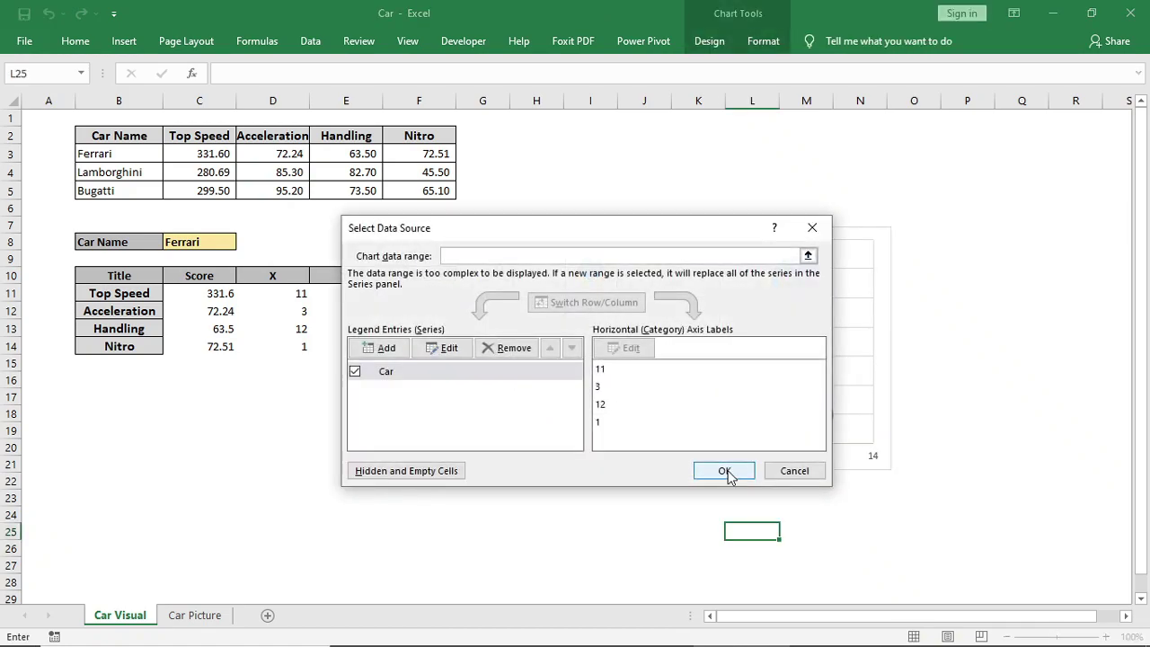
click(385, 347)
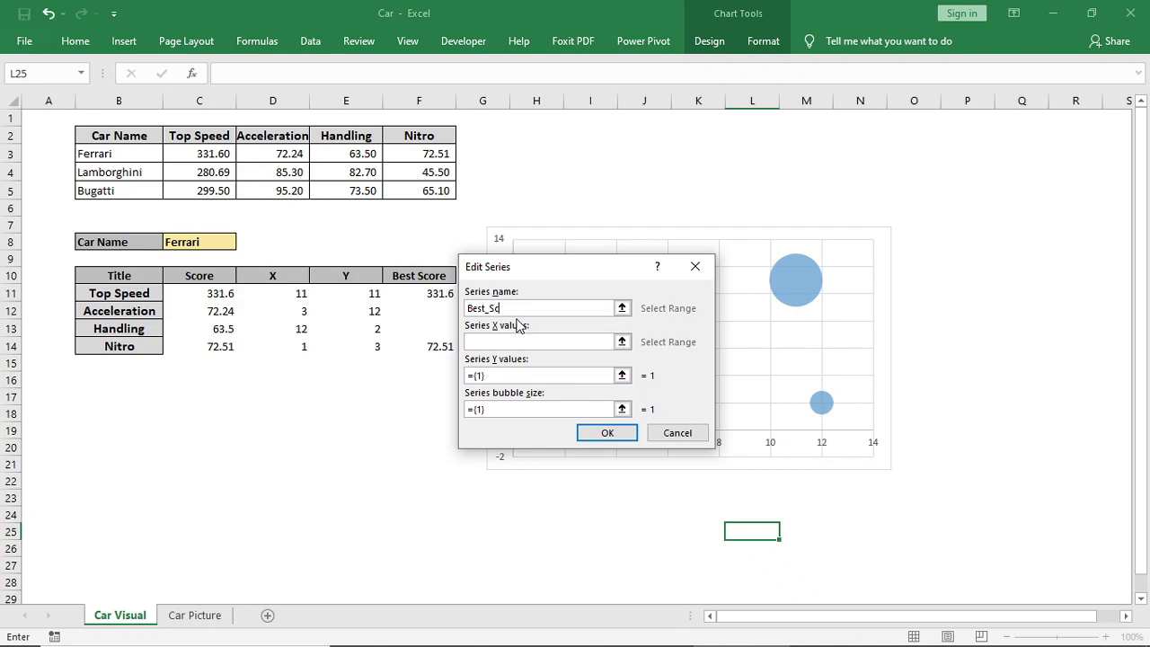
click(520, 340)
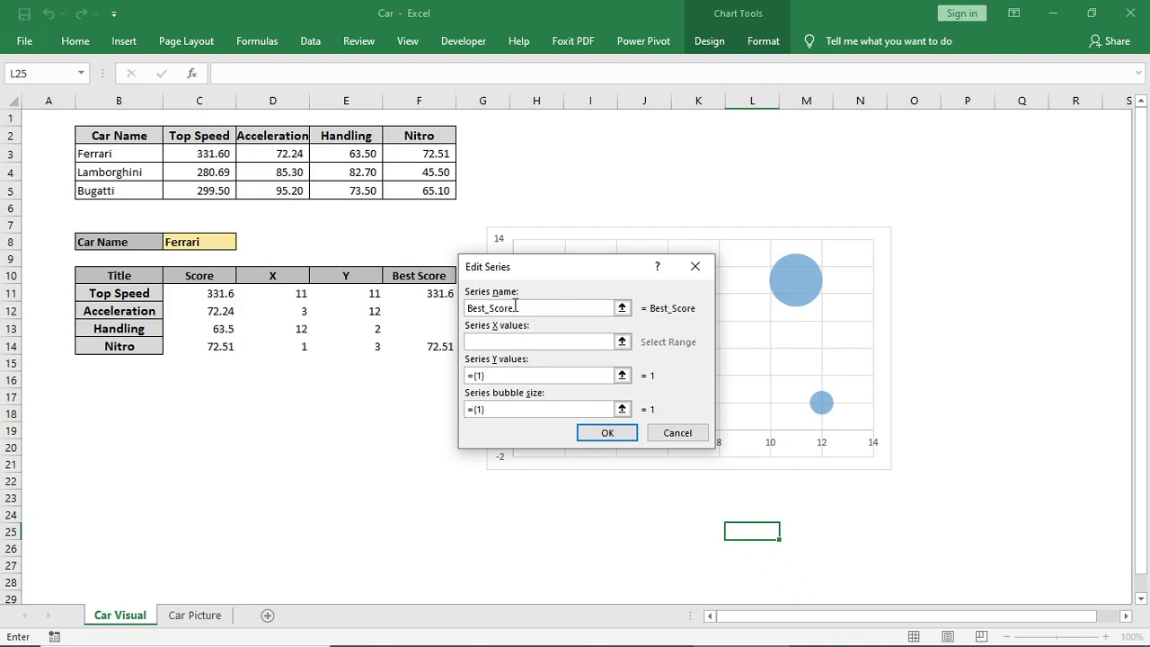
drag(301, 285, 303, 347)
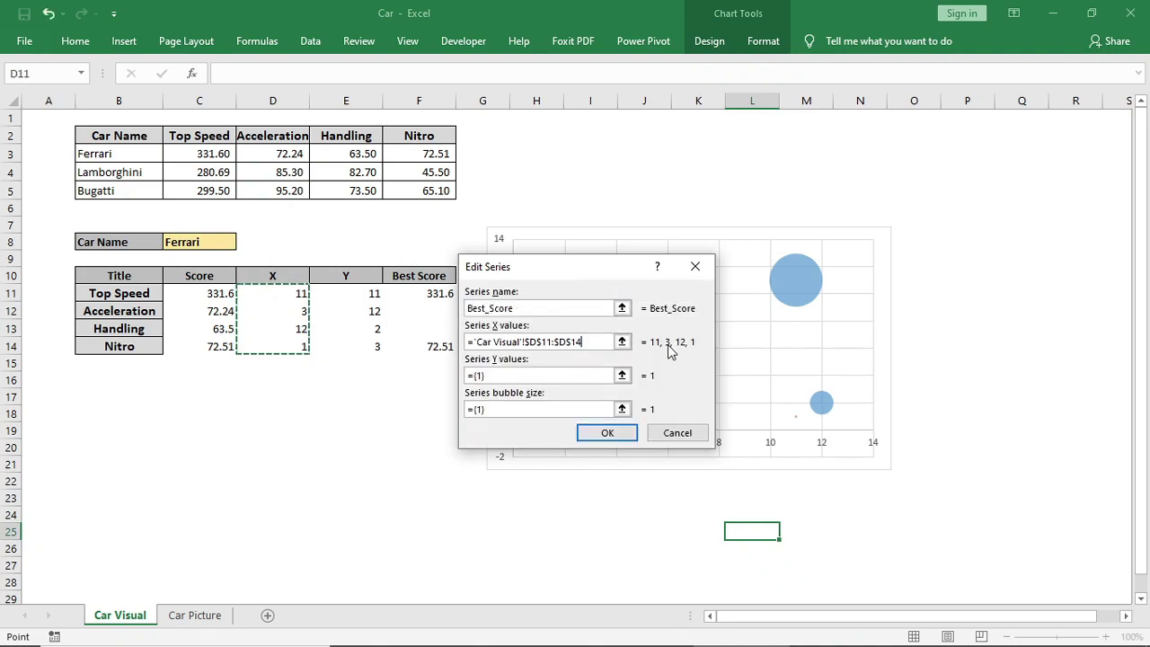
Set the Best_Score series' Y values to E11:E14 and its bubble size to F11:F14, and apply the data source changes
click(570, 375)
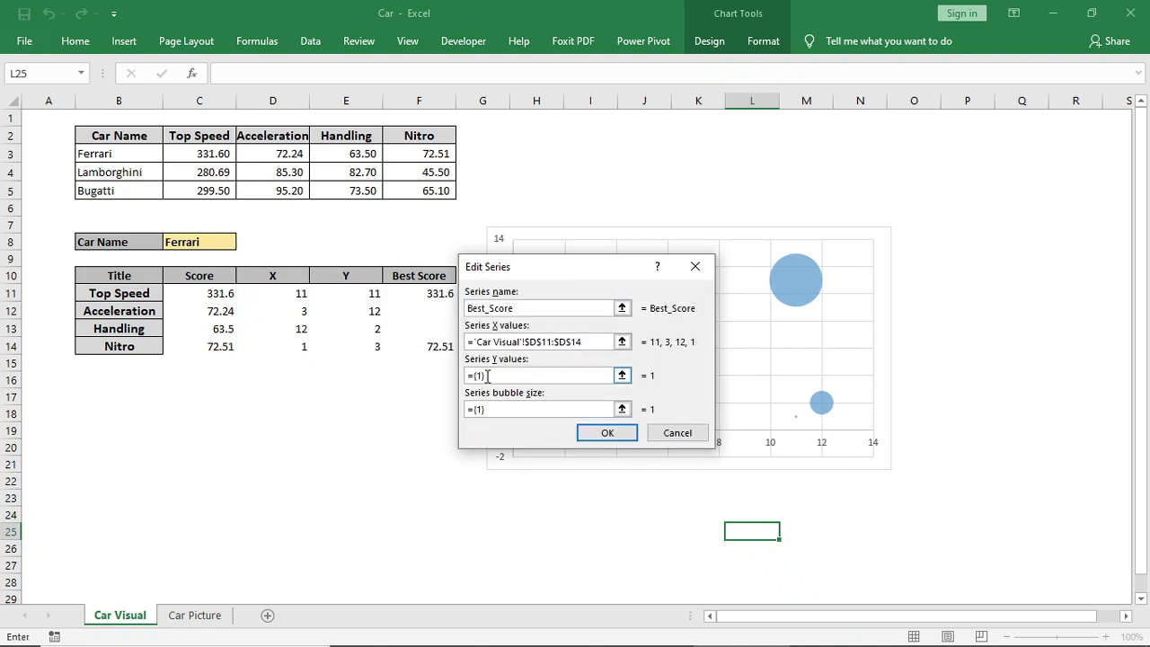
key(BackSpace)
drag(369, 294, 375, 346)
drag(498, 408, 453, 408)
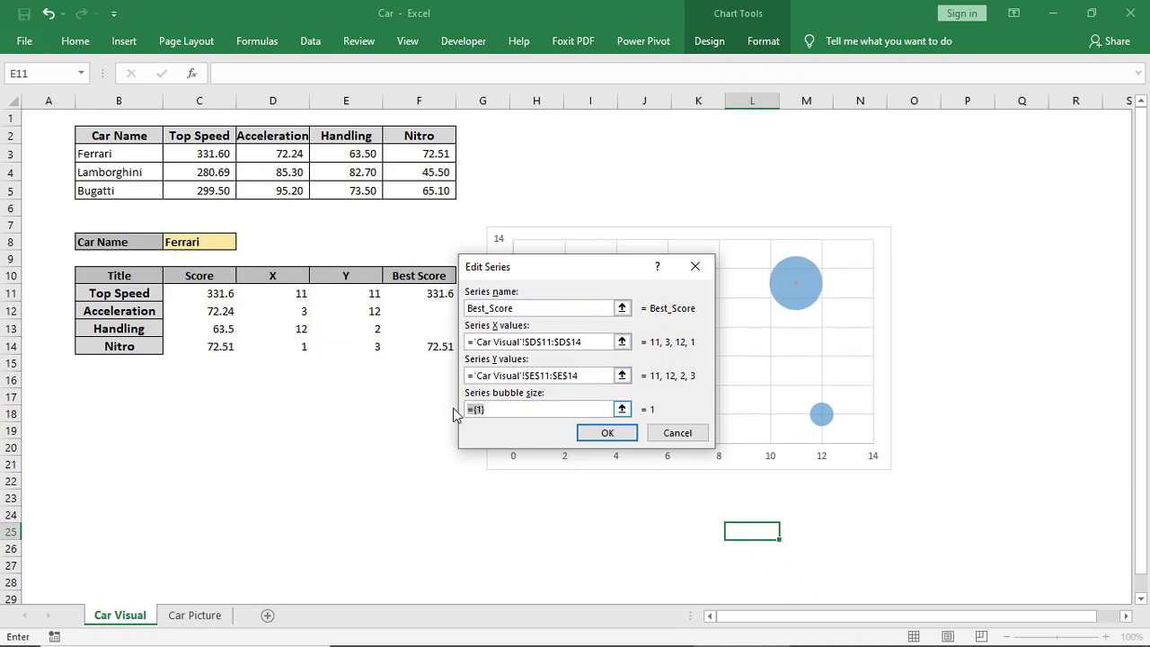
key(BackSpace)
drag(419, 295, 420, 347)
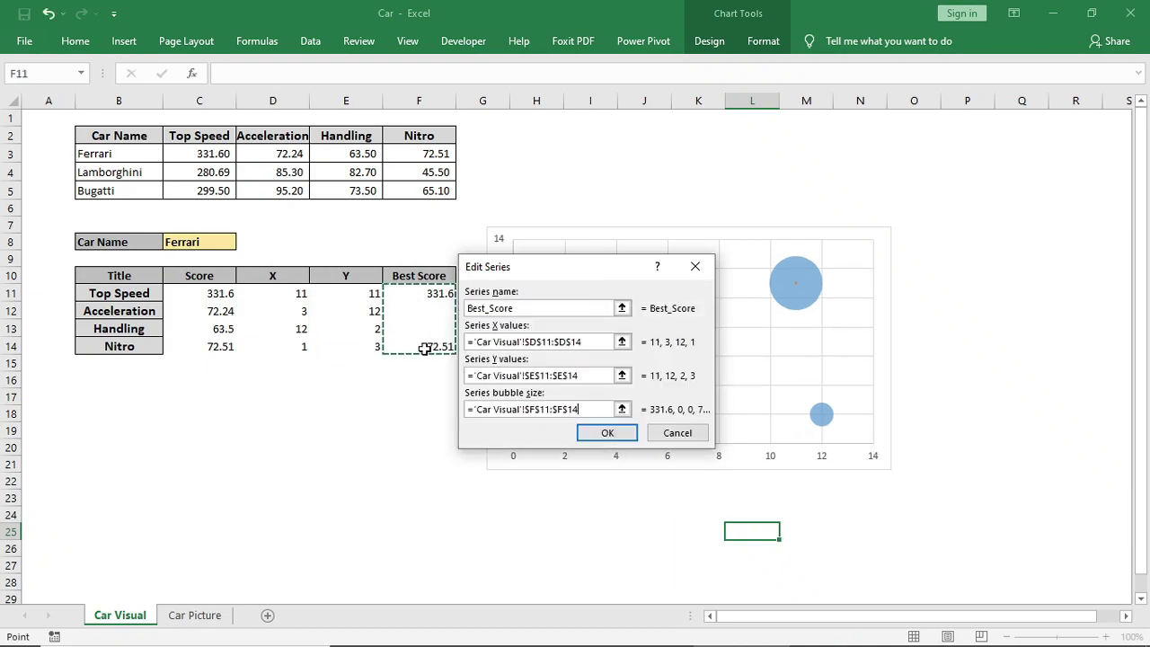
click(604, 431)
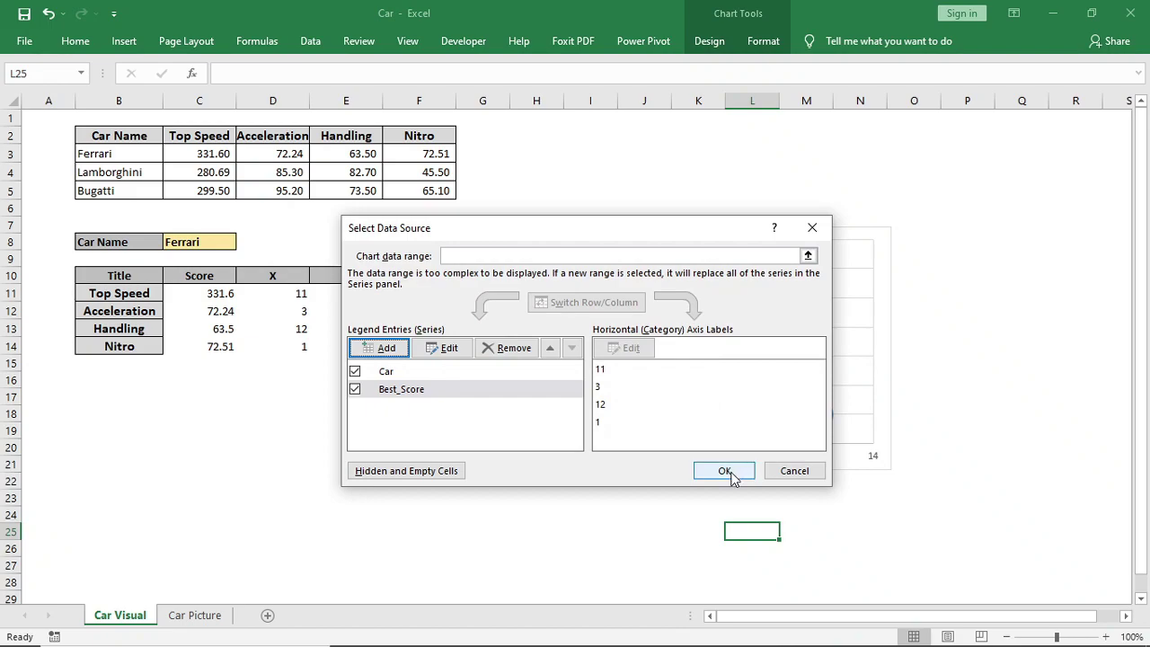
click(725, 469)
click(713, 525)
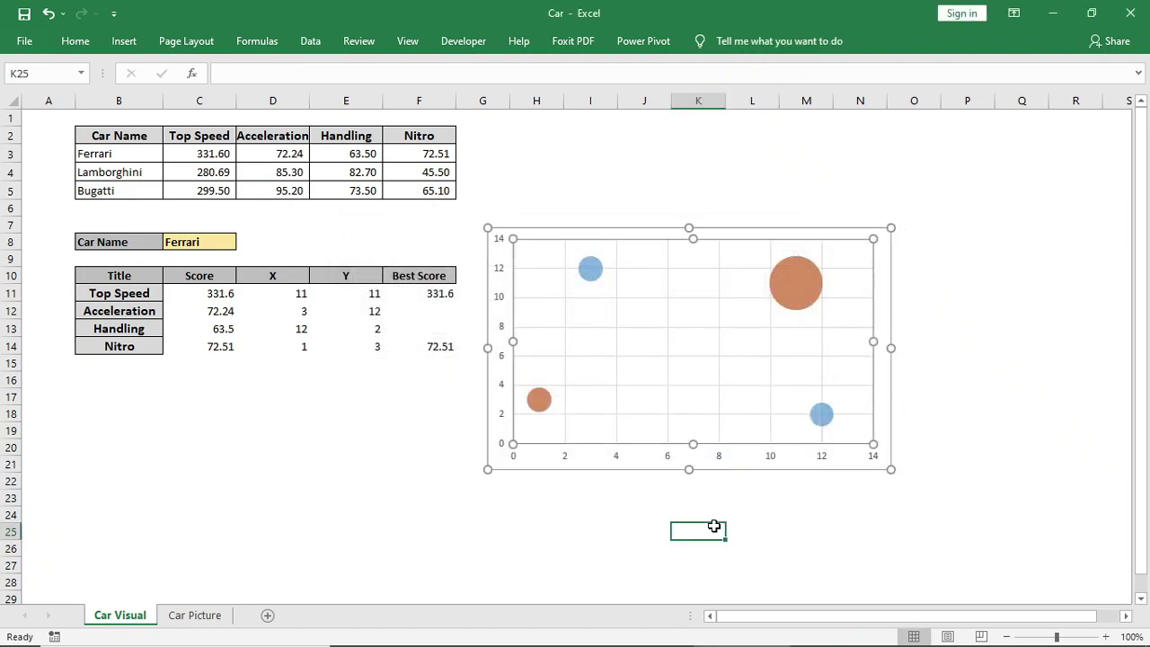
Move the bubble chart slightly up and to the right and delete its vertical and horizontal axes
click(727, 230)
drag(728, 231, 779, 207)
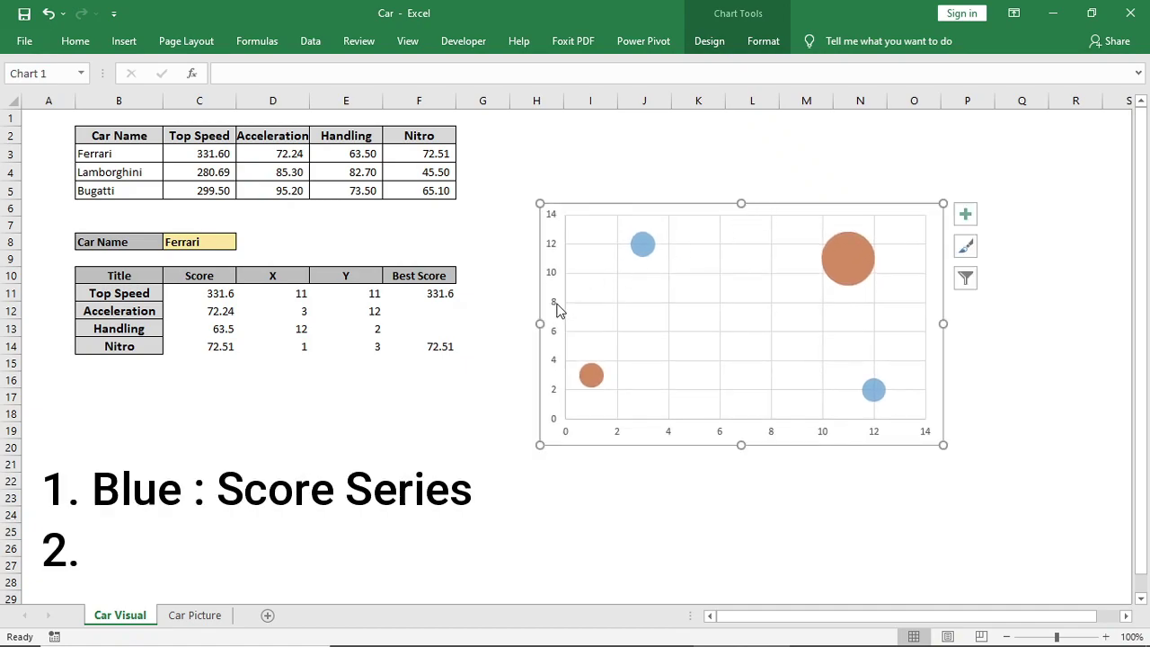
click(556, 310)
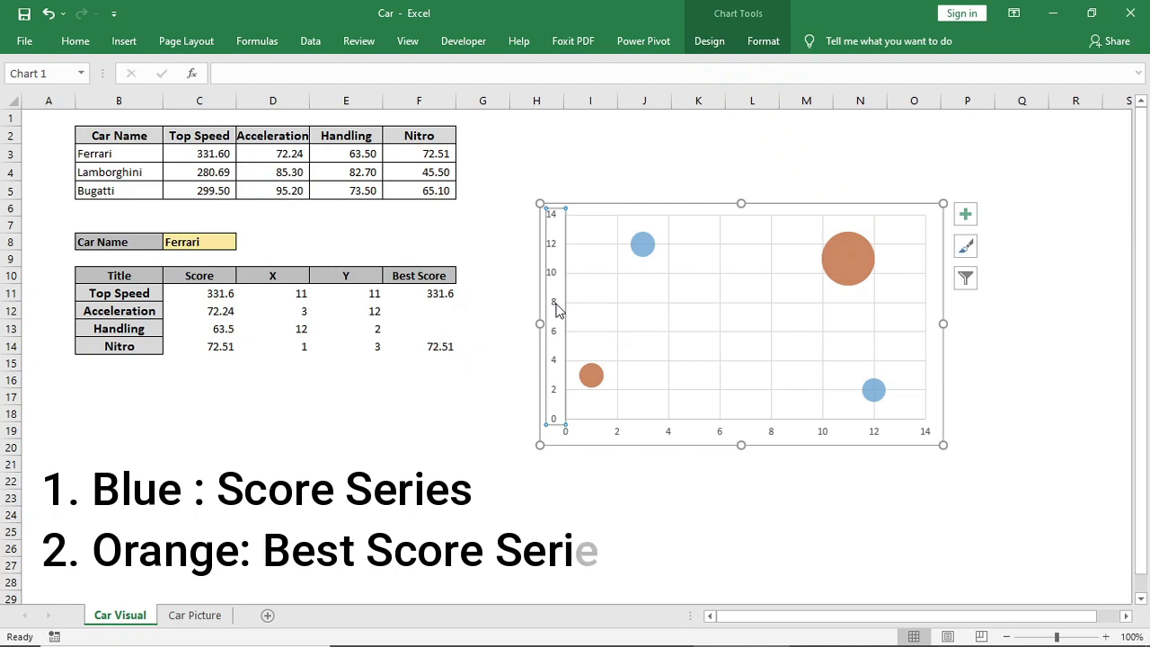
key(Delete)
click(608, 437)
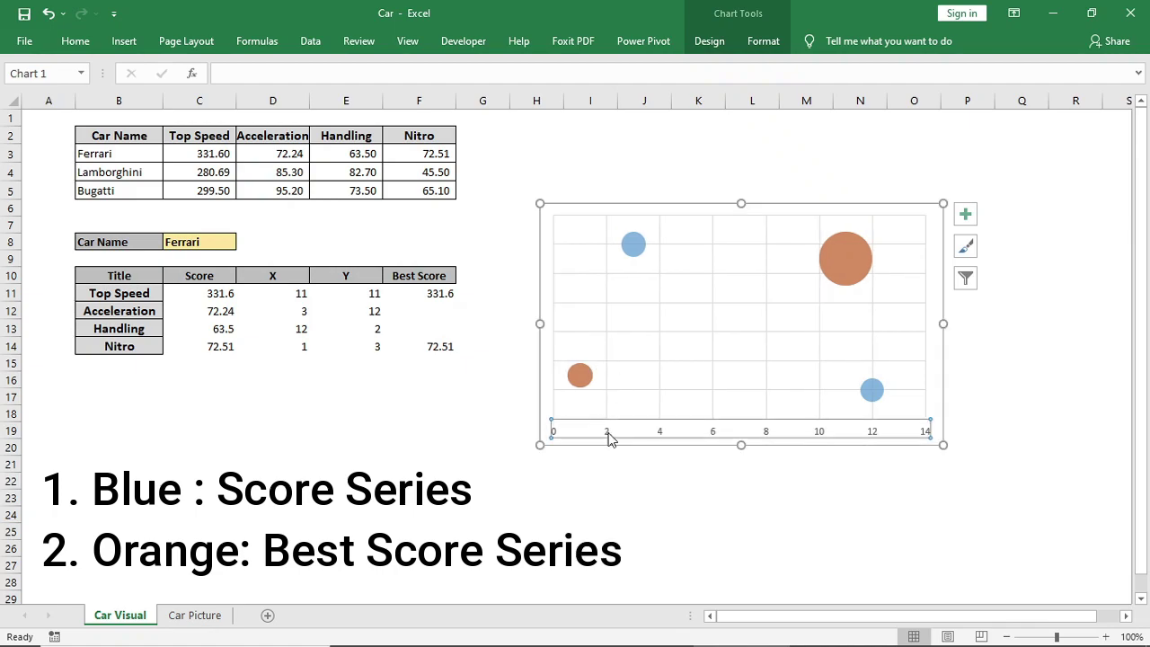
key(Delete)
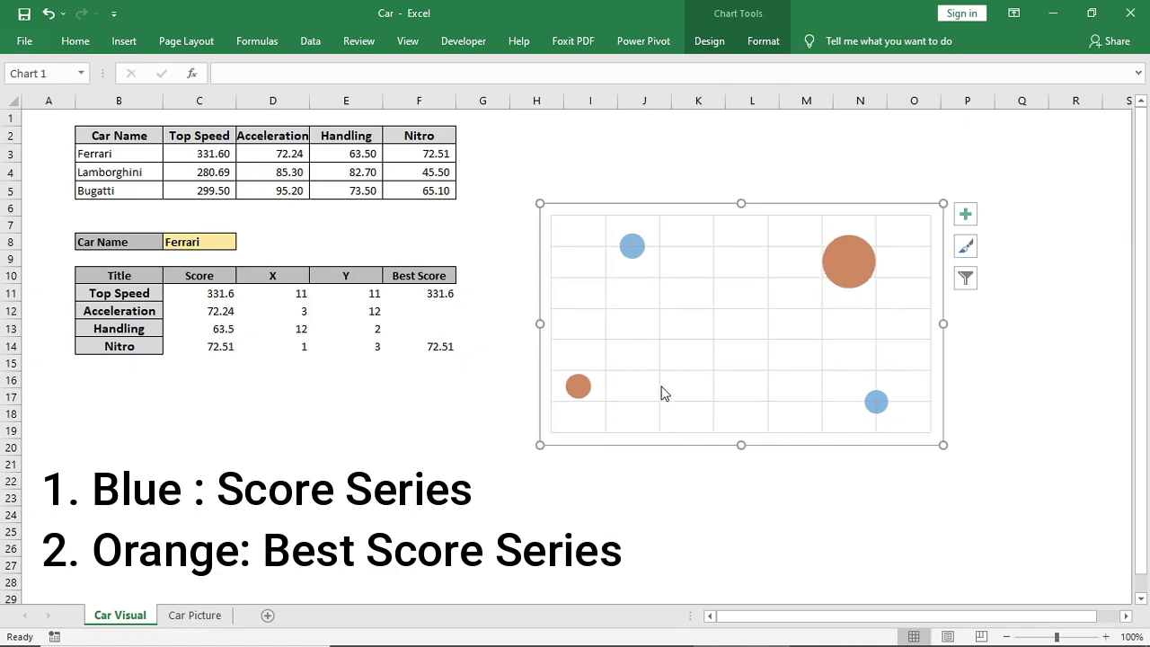
Delete the vertical and horizontal gridlines from the bubble chart
click(661, 393)
key(Delete)
click(670, 369)
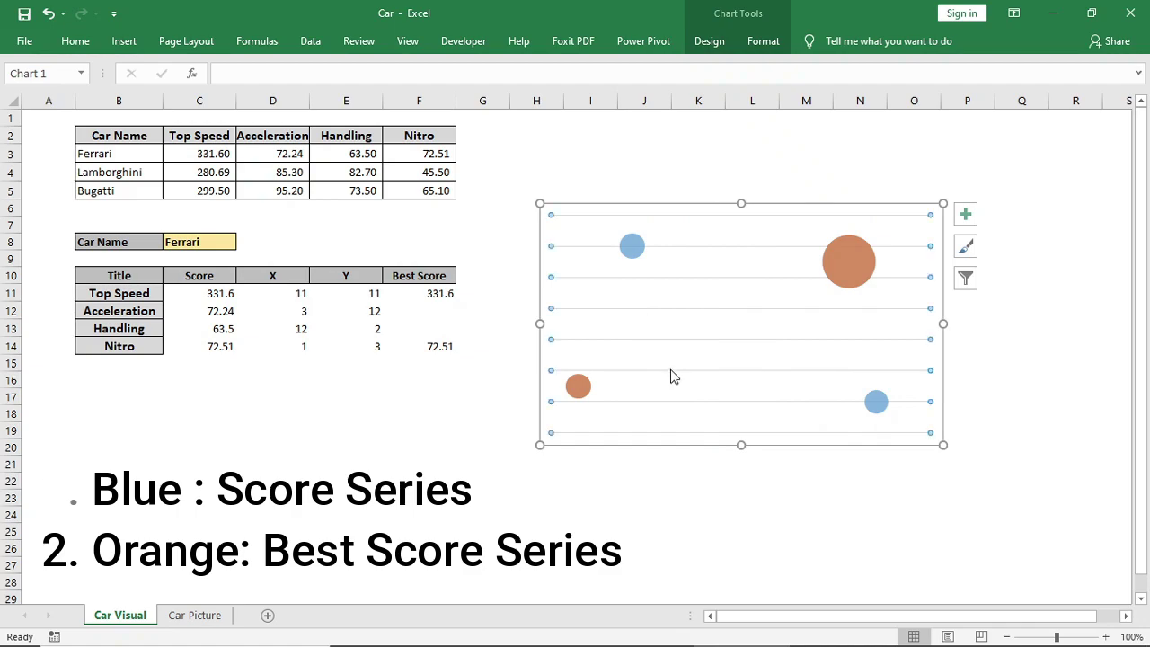
key(Delete)
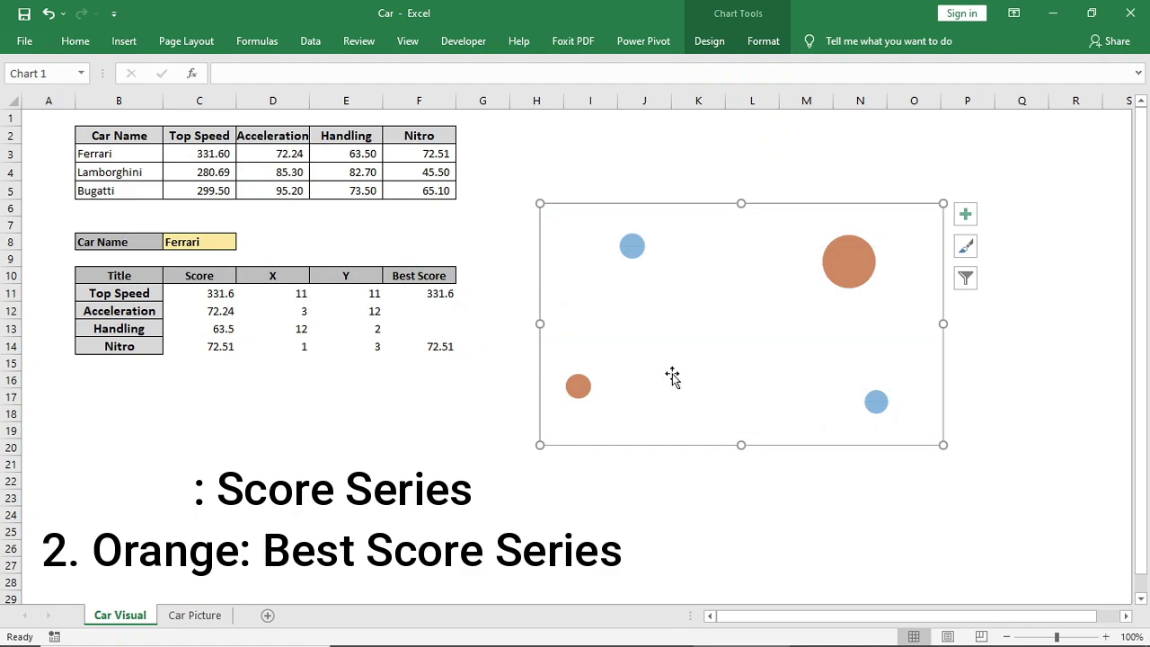
Fill the Best_Score series bubbles with the standard red color
click(852, 272)
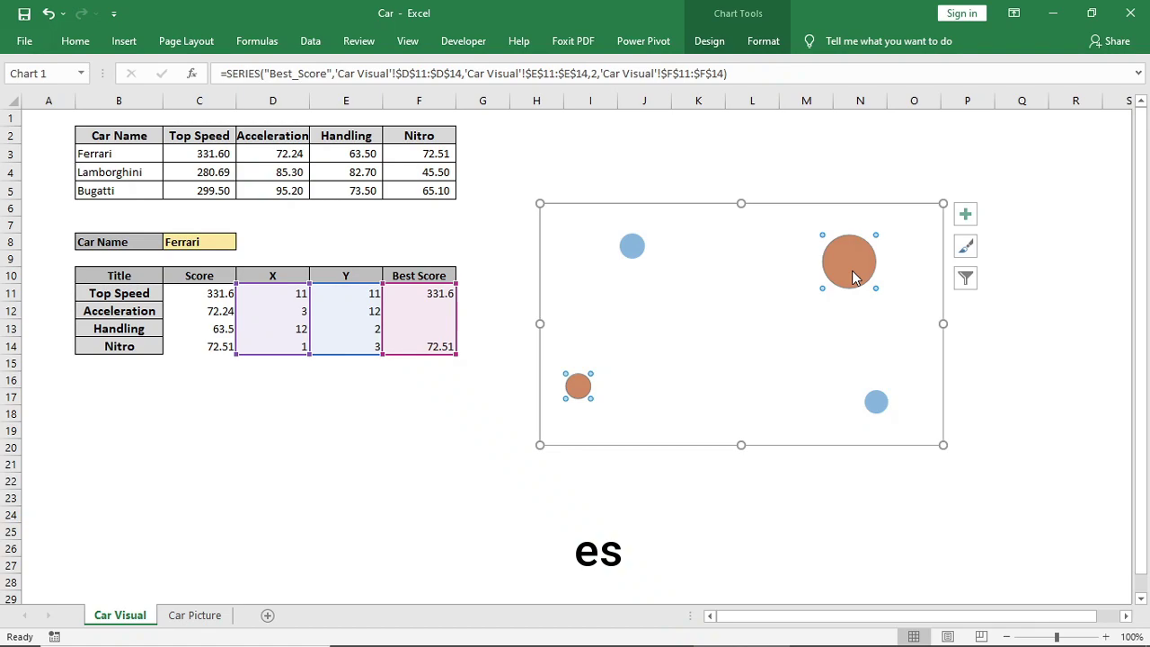
click(762, 40)
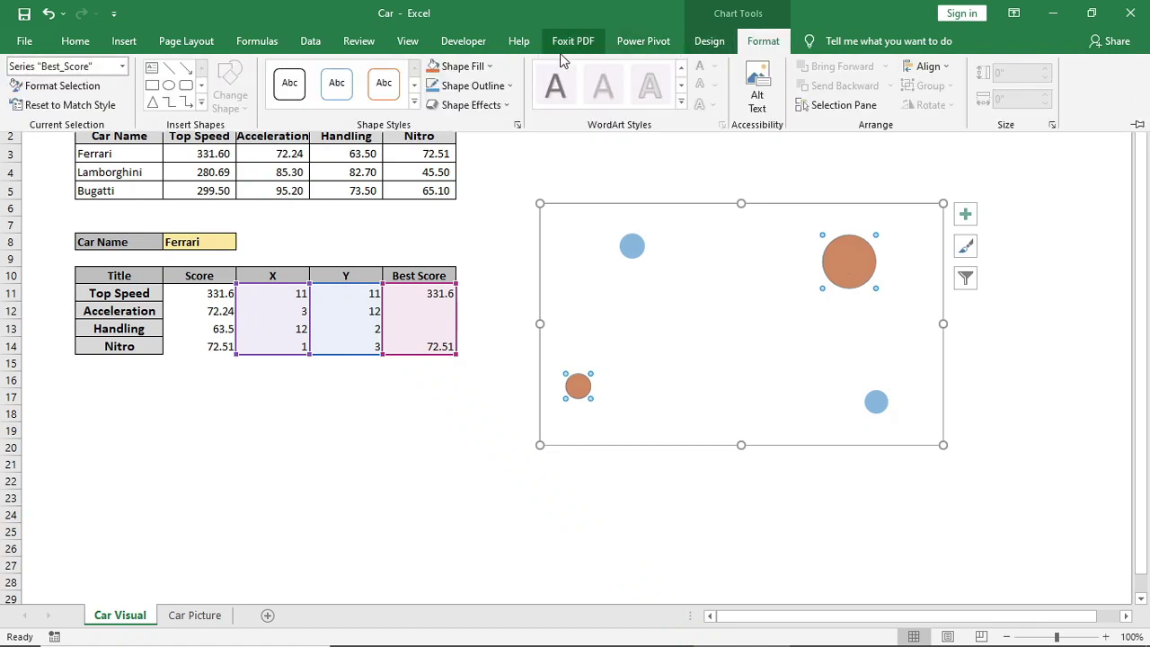
click(459, 66)
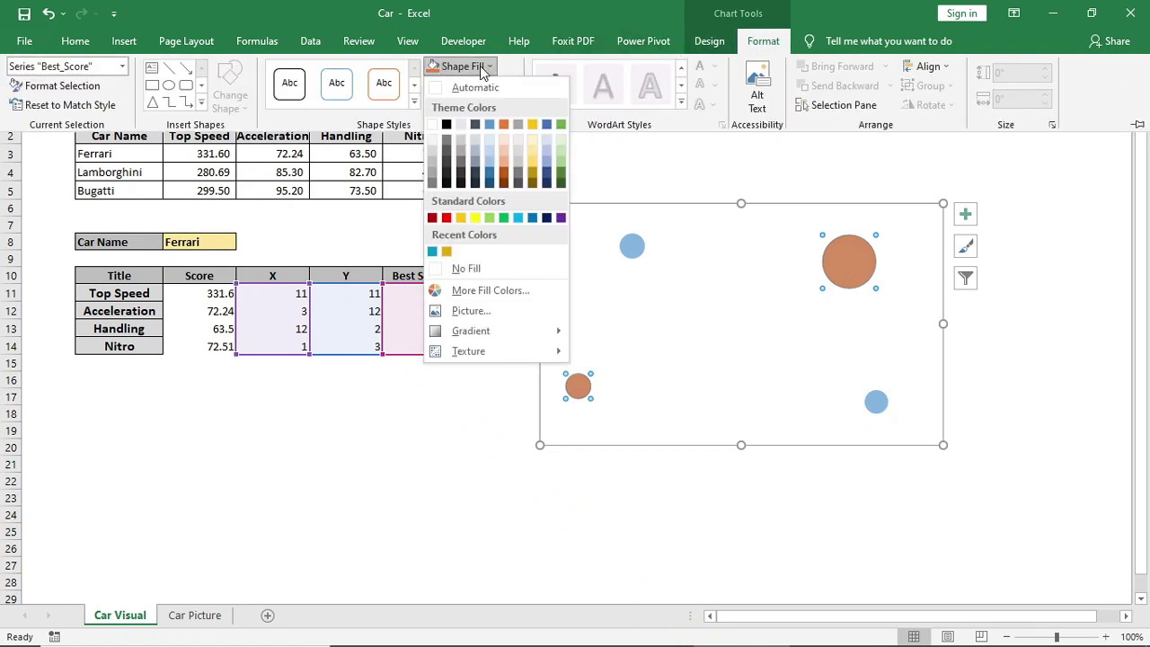
click(447, 218)
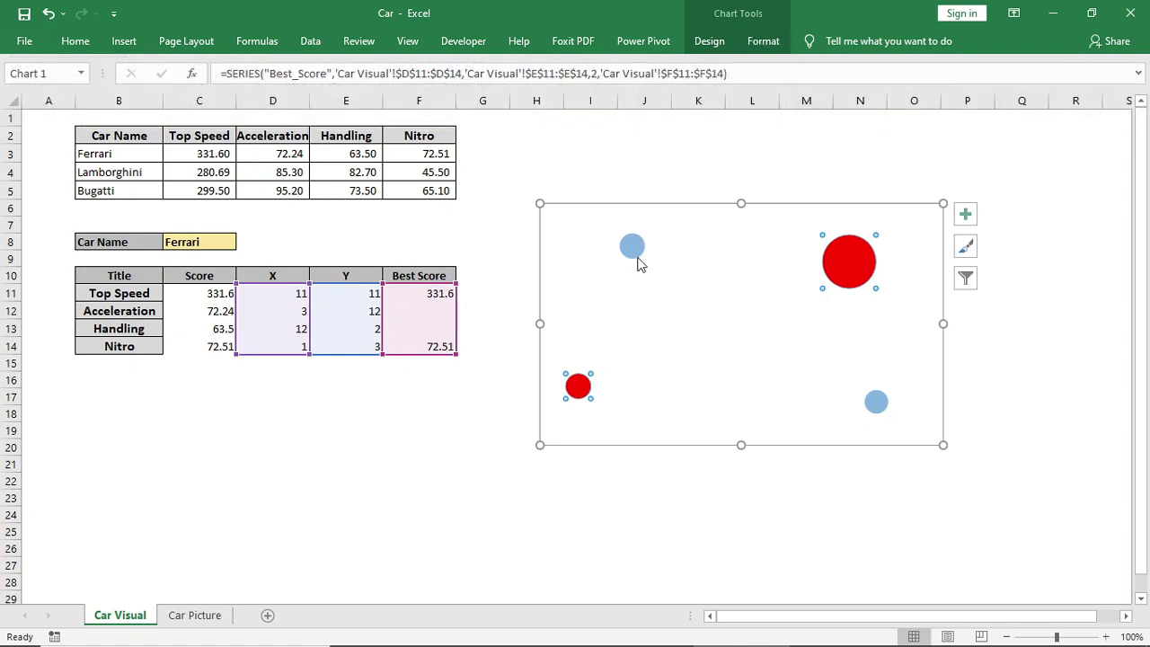
click(669, 498)
Fill the Car series bubbles with the standard light green color
click(631, 252)
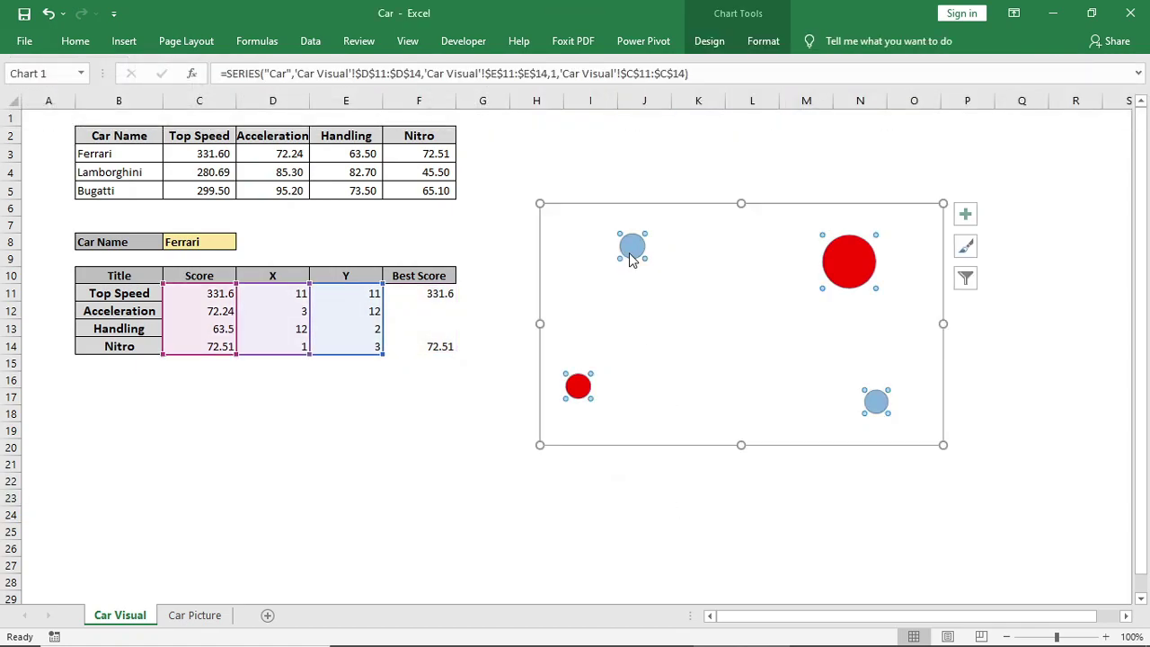
click(759, 41)
click(486, 68)
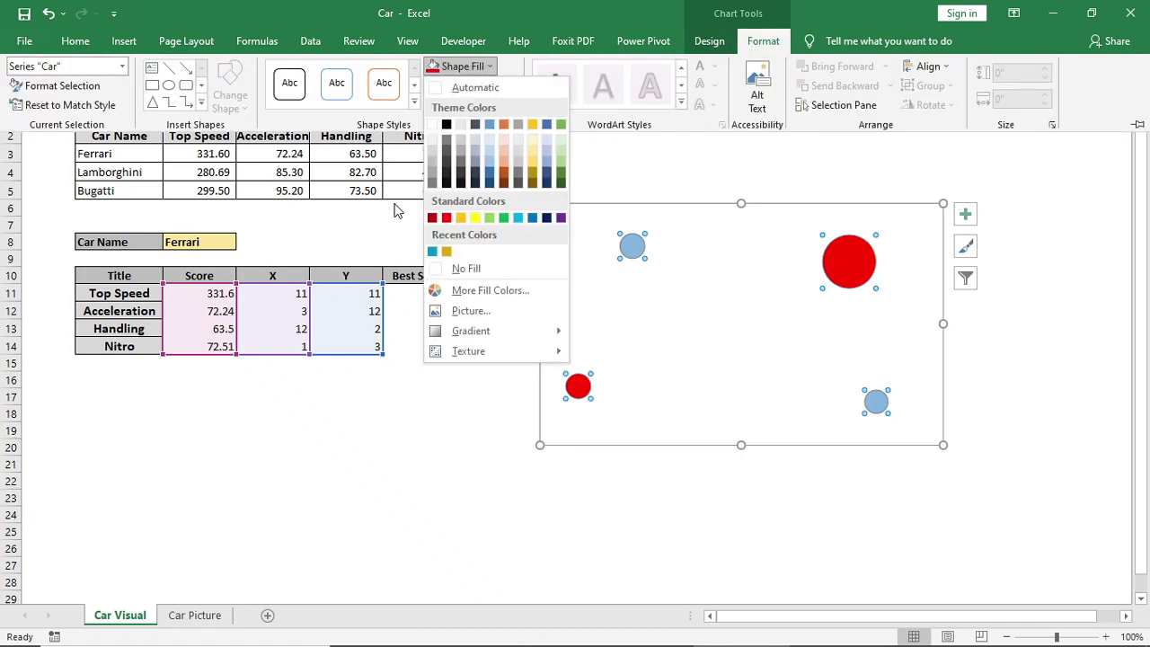
click(490, 219)
Remove the outline of the Car series bubbles and give them a shadow effect
click(473, 86)
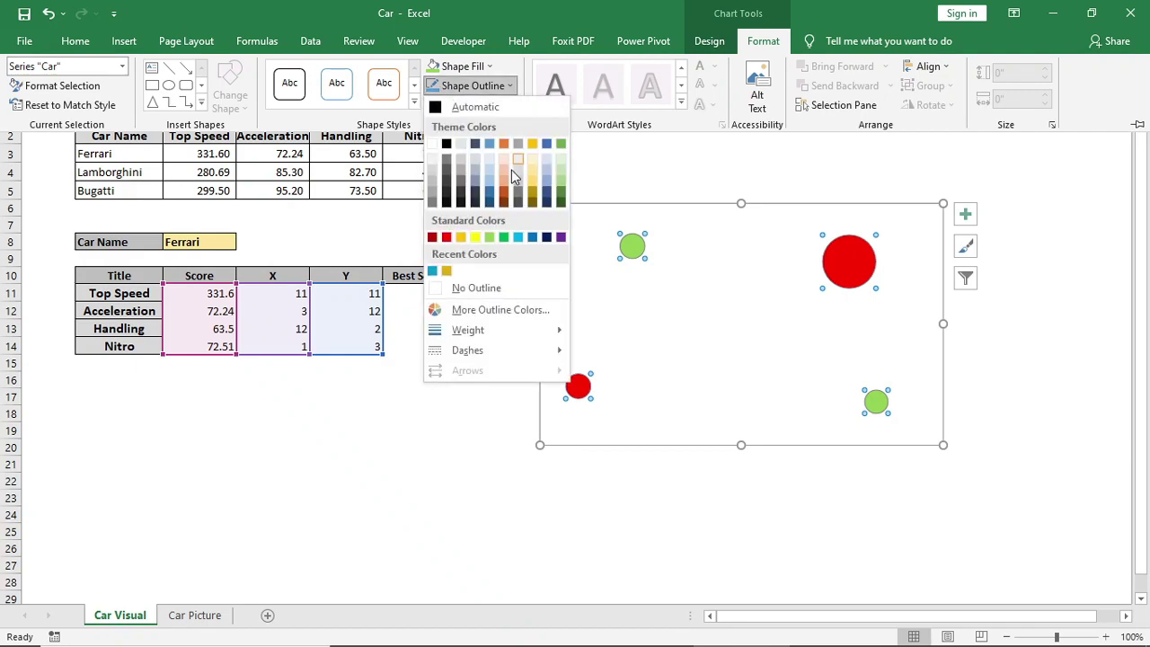
click(476, 287)
click(470, 105)
click(596, 541)
click(752, 497)
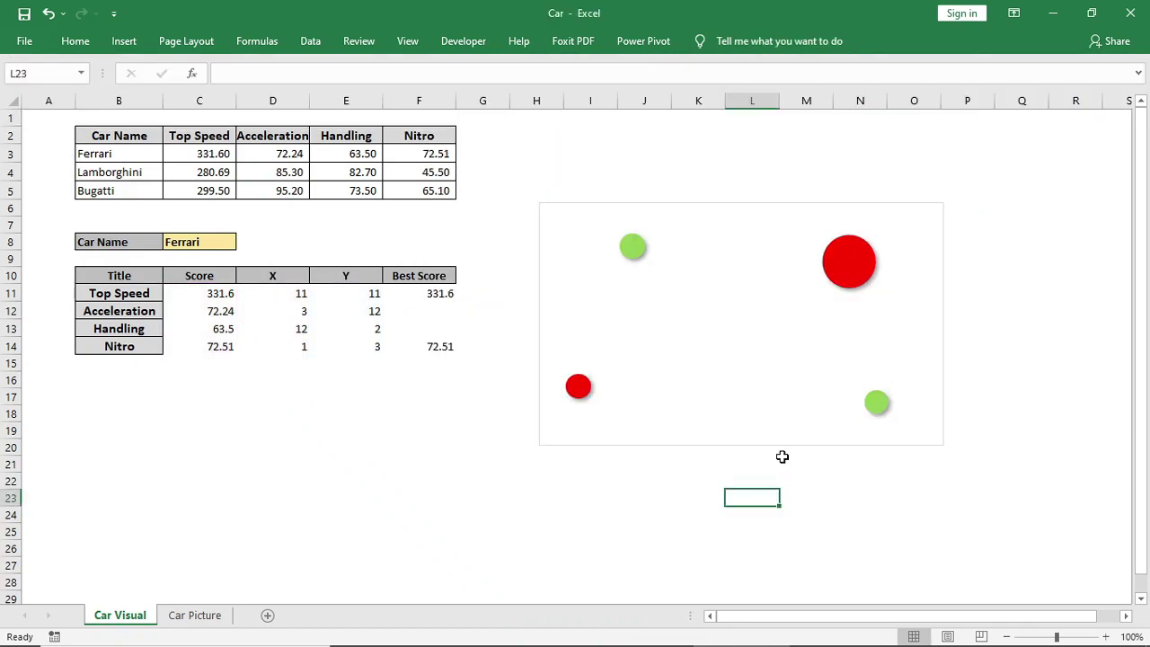
Choose Lamborghini as the car name in C8 and add data labels to the Car series bubbles
click(199, 242)
click(243, 242)
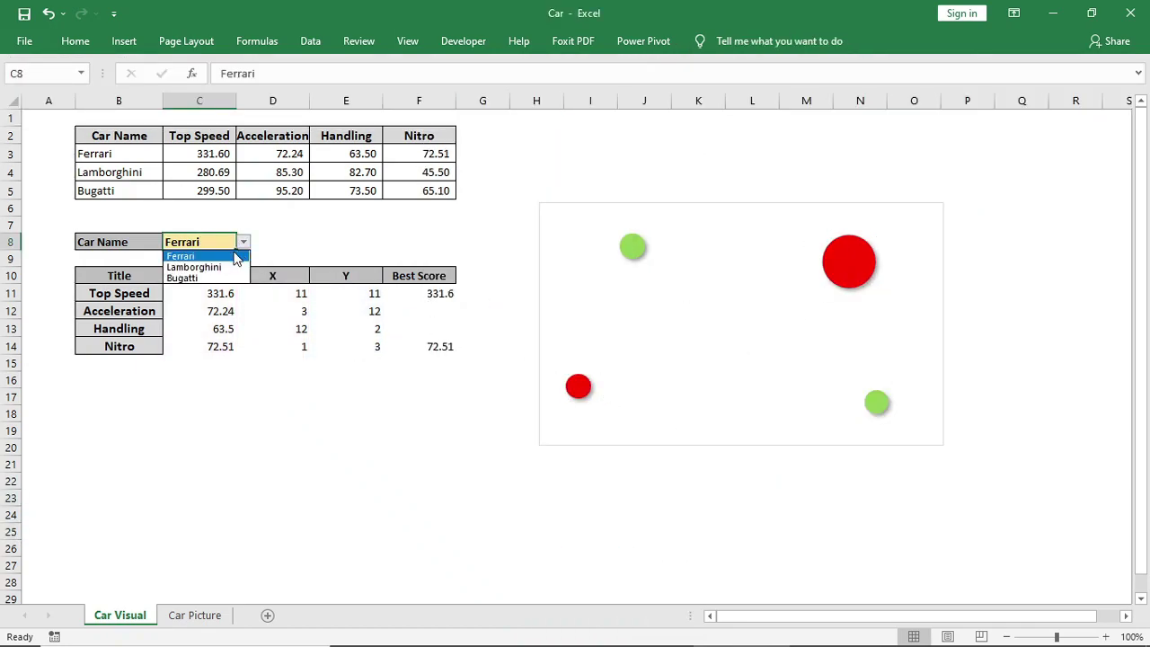
click(215, 267)
right_click(855, 253)
click(889, 373)
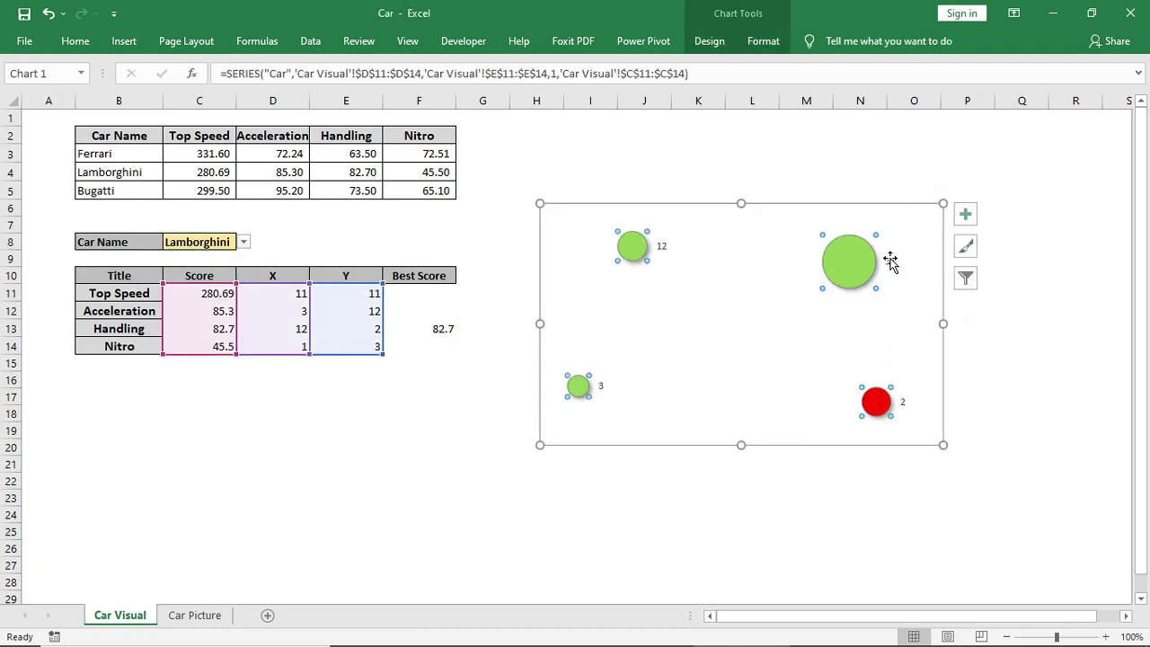
Make the data labels show the bubble size instead of the Y value and center them on the bubbles
right_click(890, 258)
click(907, 436)
click(954, 329)
click(954, 307)
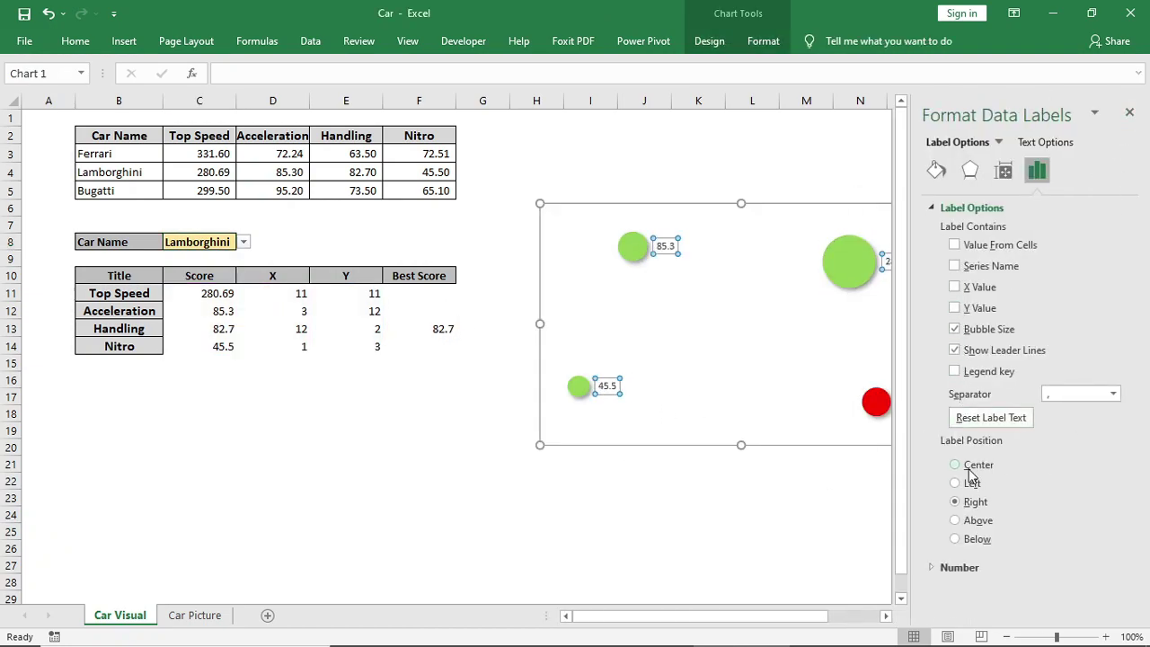
click(969, 467)
click(1129, 111)
Make the bubble chart's data labels bold and increase their font size
click(75, 40)
click(96, 99)
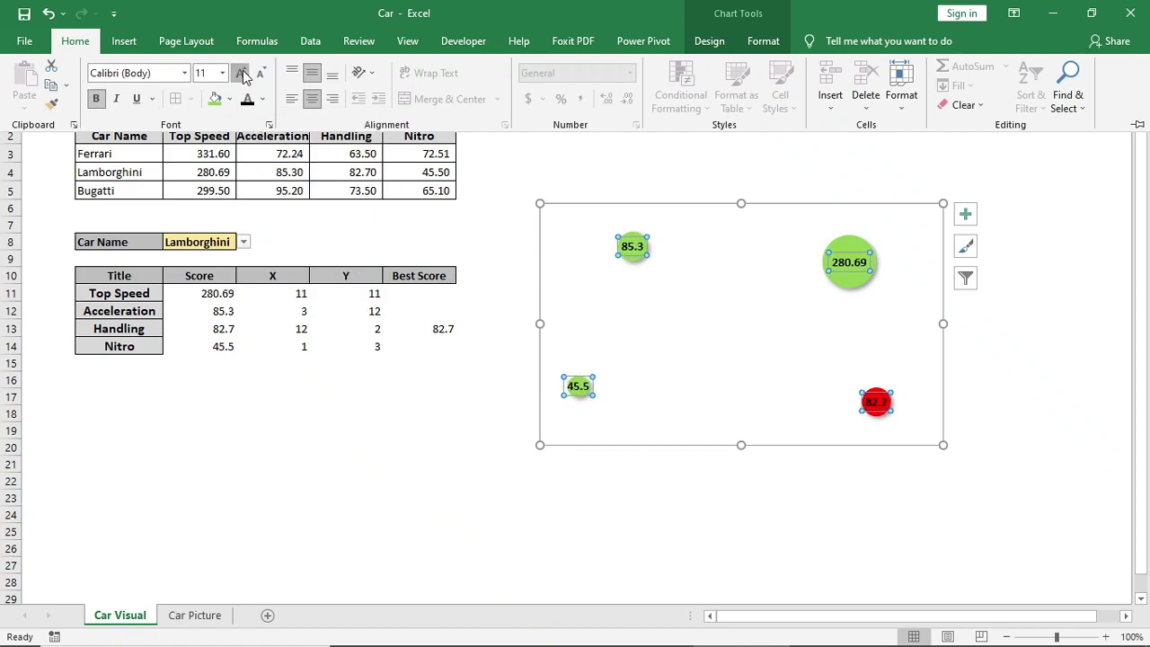
click(241, 72)
click(241, 73)
click(260, 72)
click(400, 516)
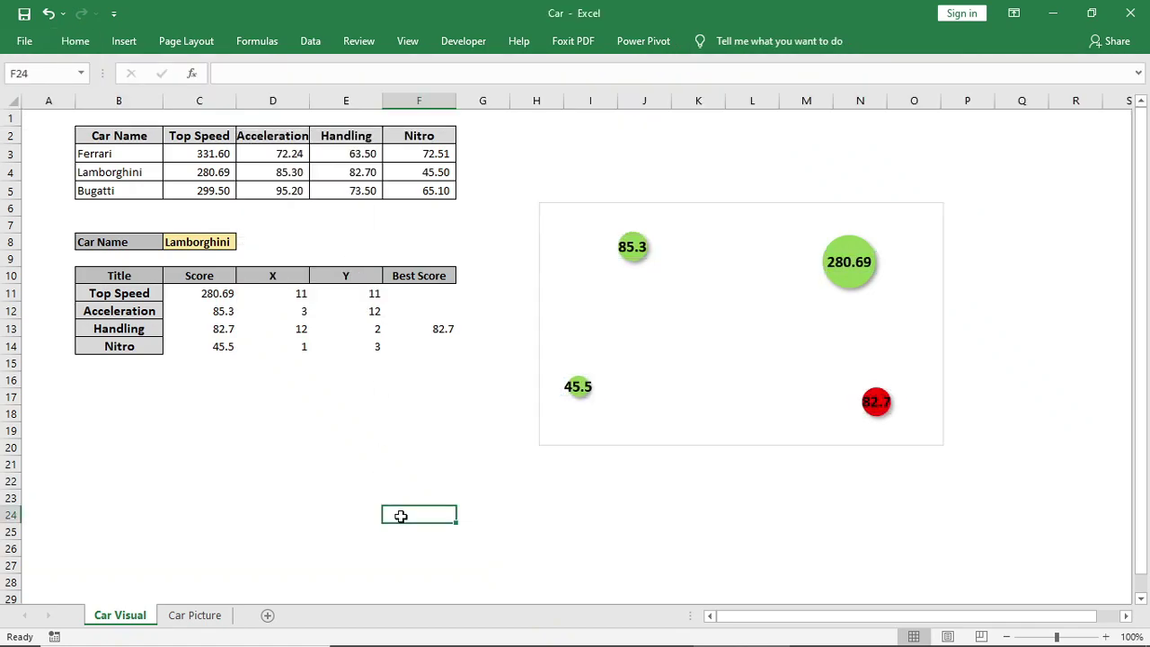
Check how the bubble chart responds by switching the car name in C8 to Ferrari and back to Lamborghini
click(232, 238)
click(243, 242)
click(198, 270)
click(243, 242)
click(198, 253)
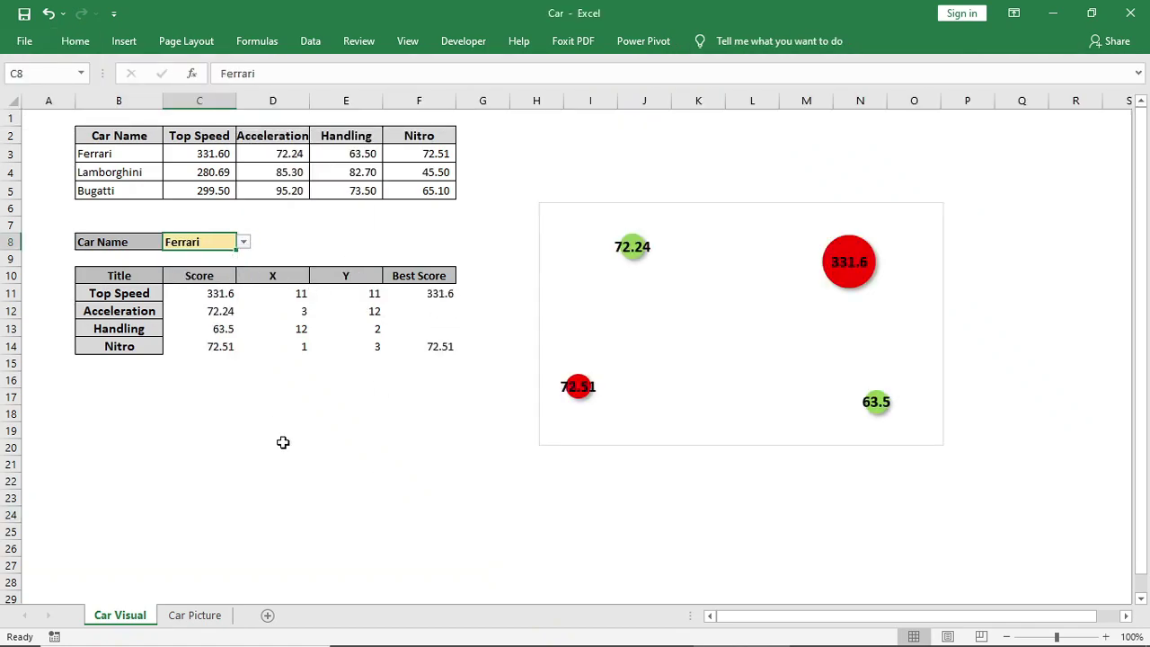
click(244, 242)
click(197, 261)
click(273, 396)
Try a smaller font size for the bubble data labels and undo that change
click(578, 386)
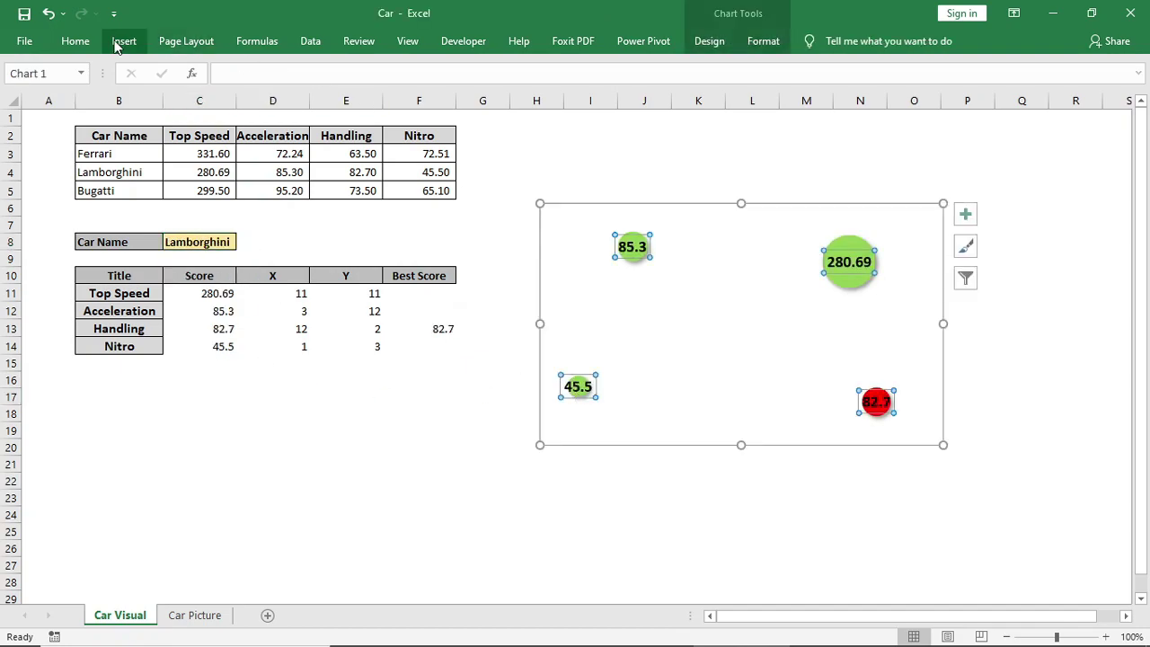
click(75, 40)
click(297, 449)
click(238, 466)
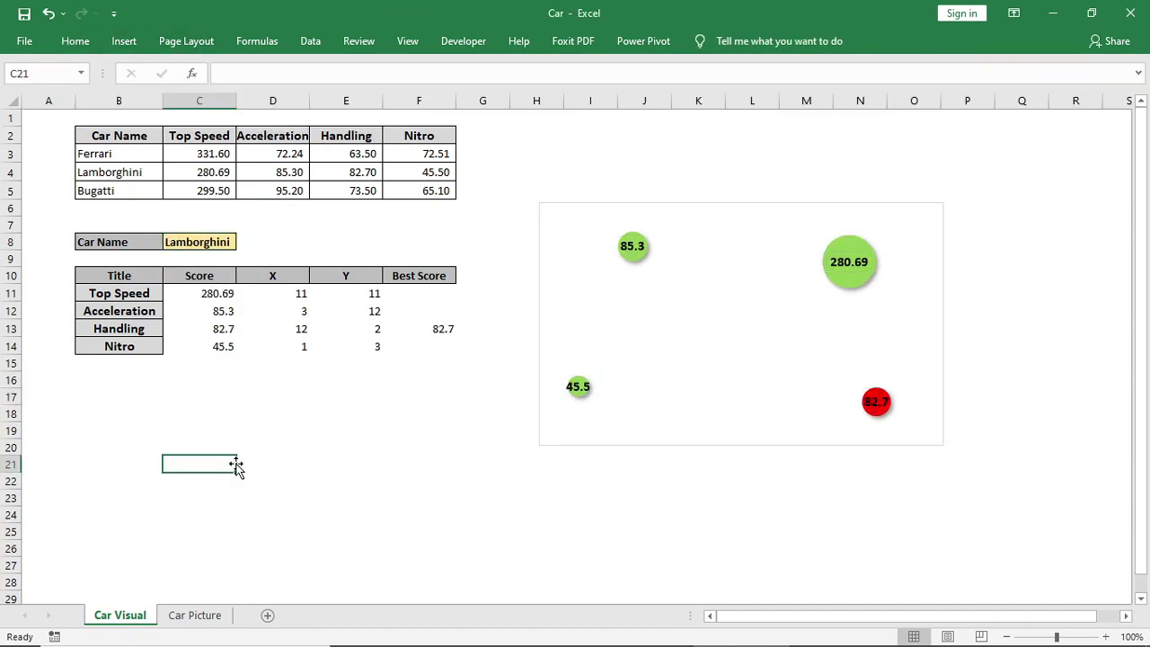
key(ctrl+z)
click(413, 462)
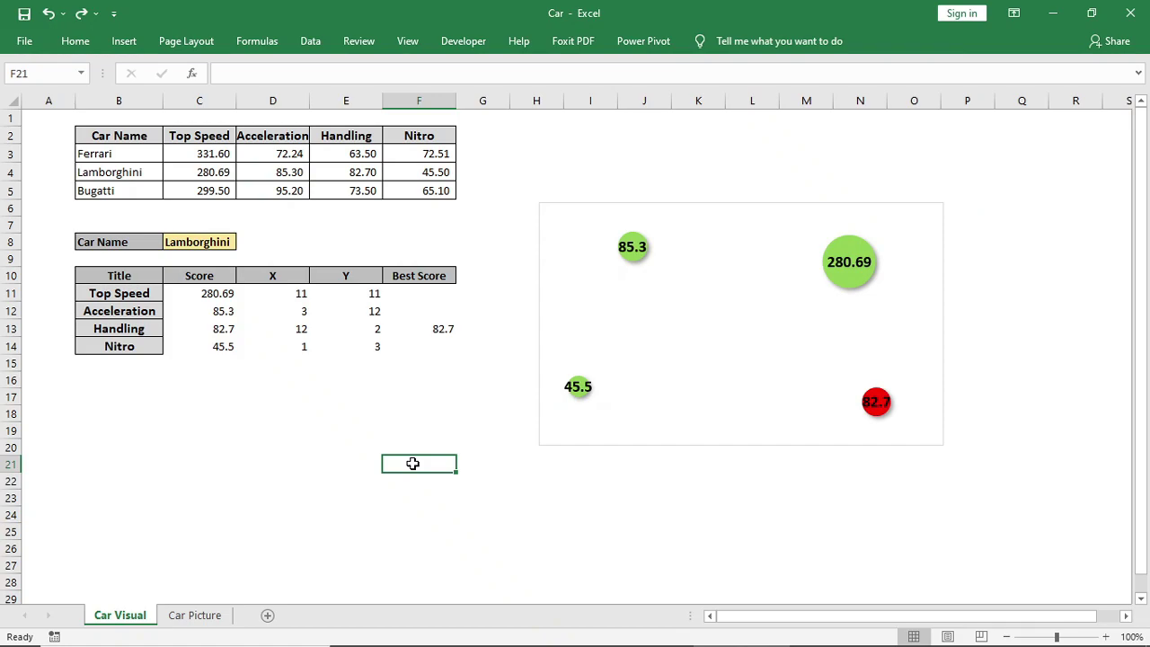
Set the chart area to no fill and no outline
click(563, 203)
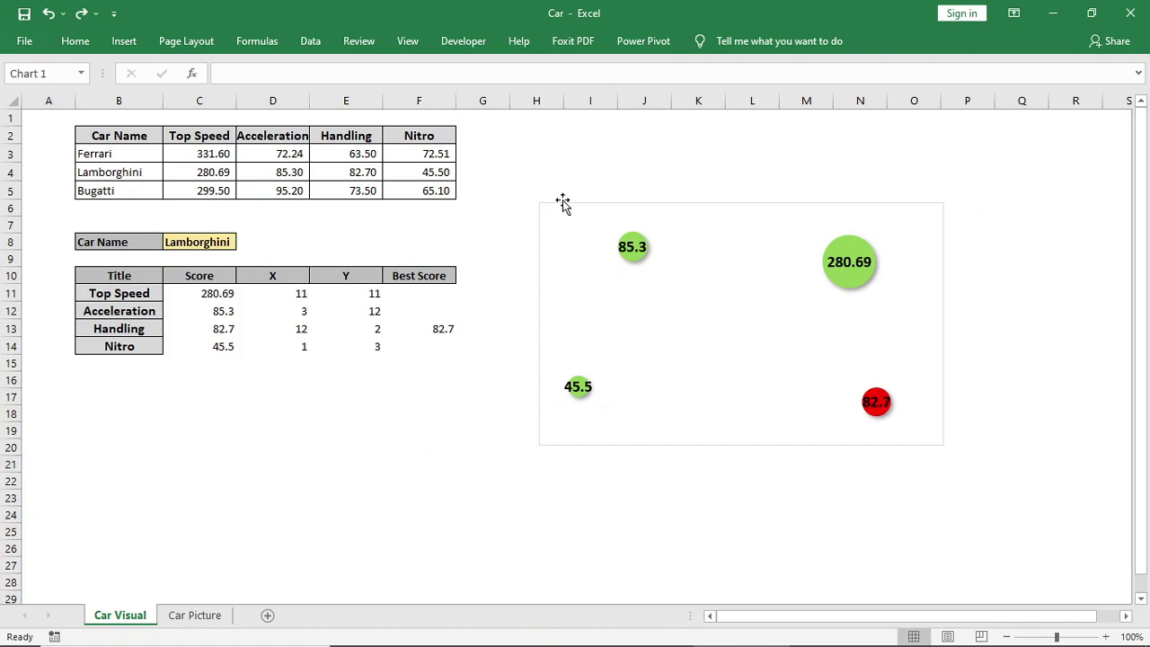
click(759, 42)
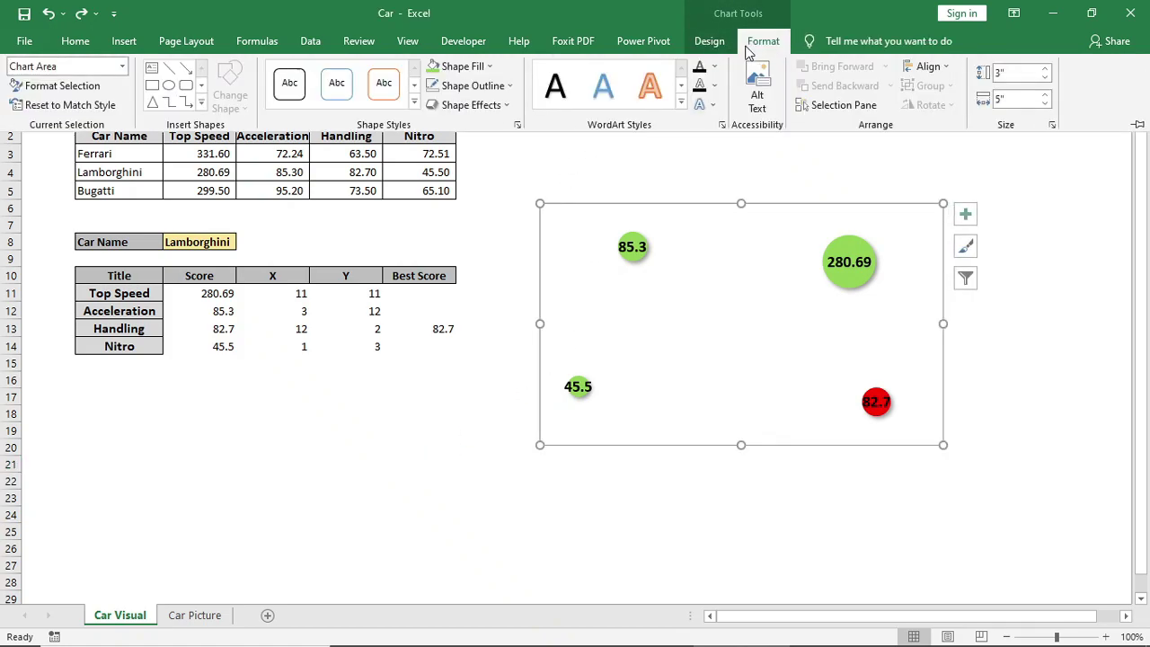
click(460, 65)
click(466, 269)
click(469, 85)
click(472, 287)
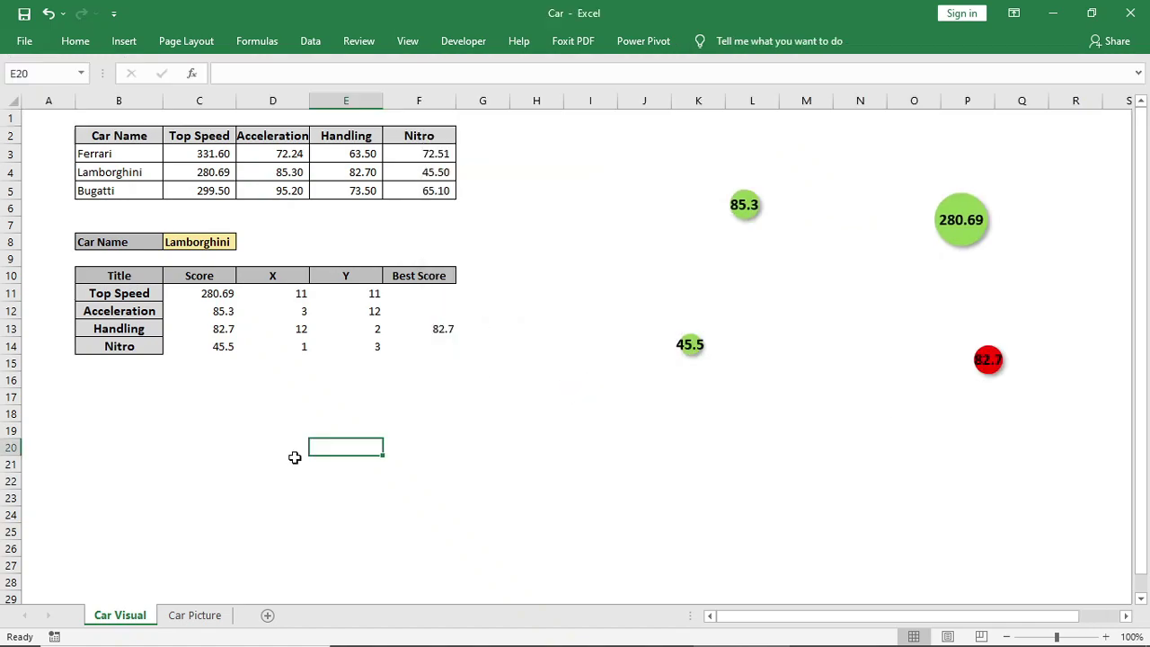
On the Car Picture sheet, move the three car pictures aside so that the cells around columns B and C are clear
click(213, 616)
click(519, 289)
drag(519, 289, 870, 554)
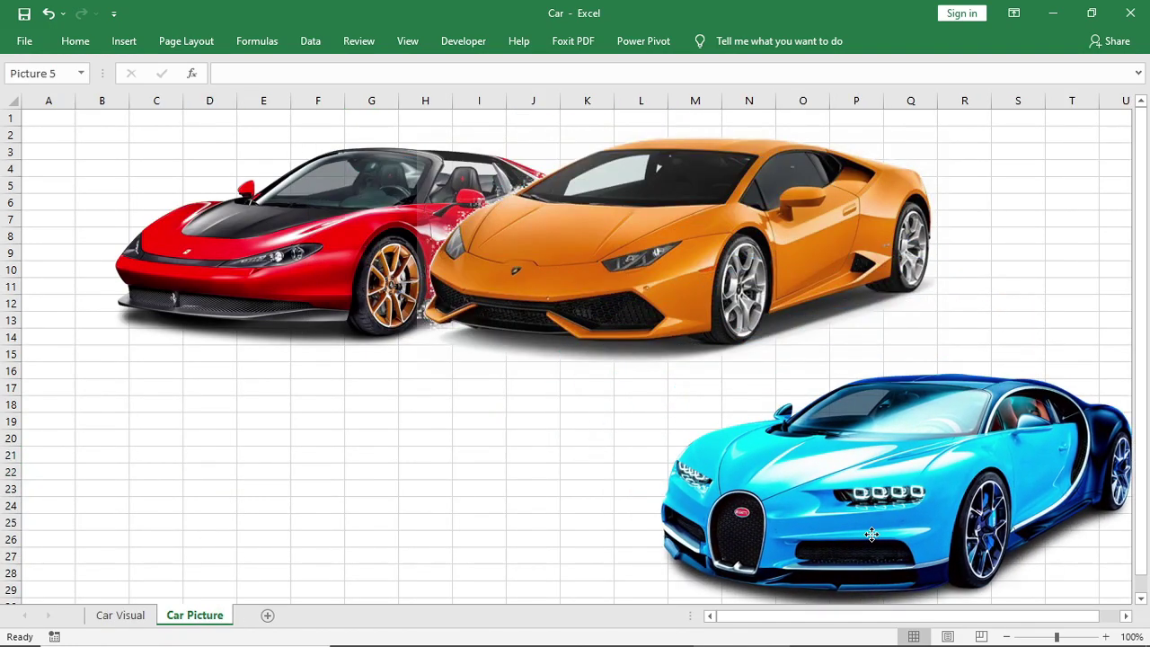
drag(611, 281, 970, 494)
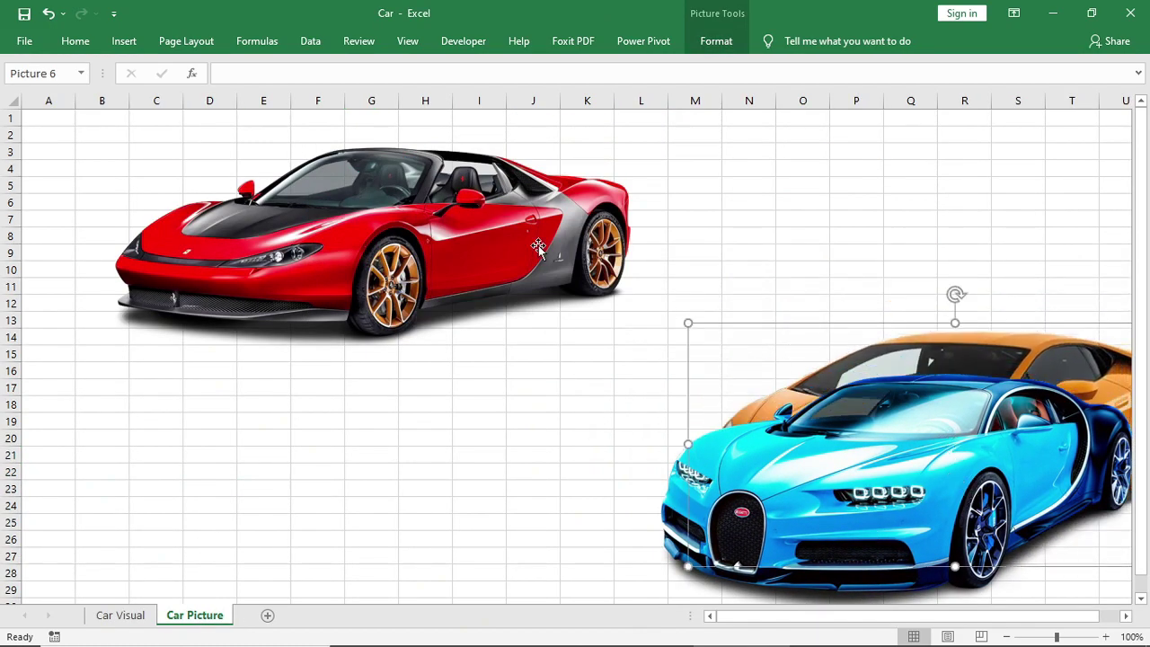
drag(538, 245, 981, 384)
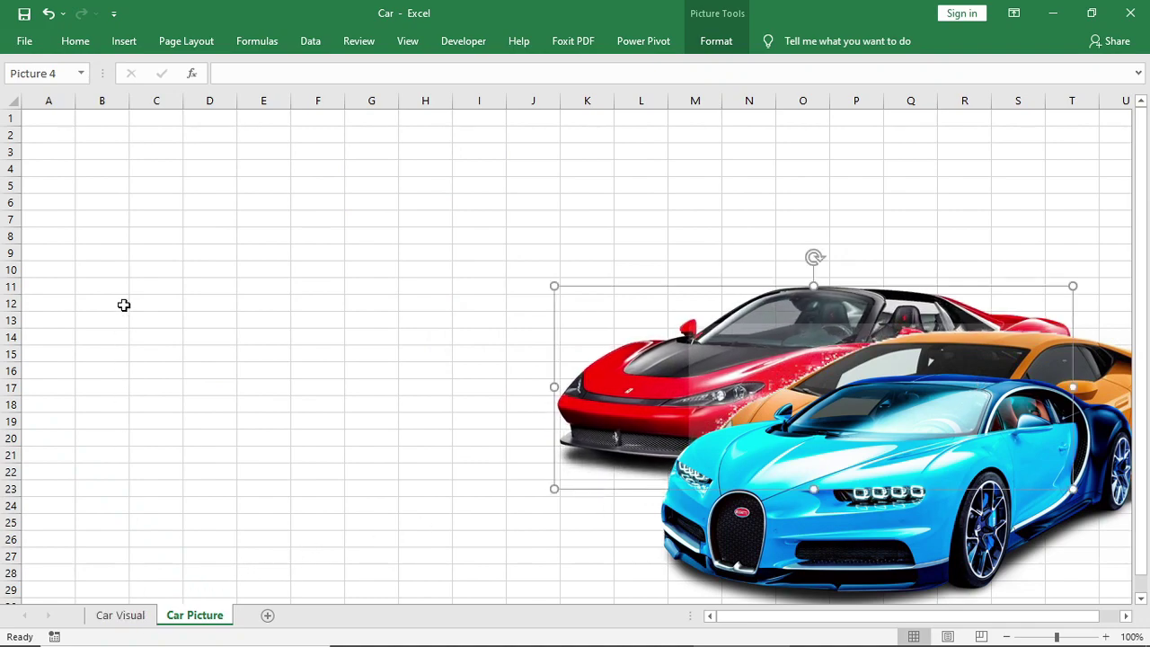
Enter the headers Car in B1 and Picture in C1
click(114, 122)
text(Ca)
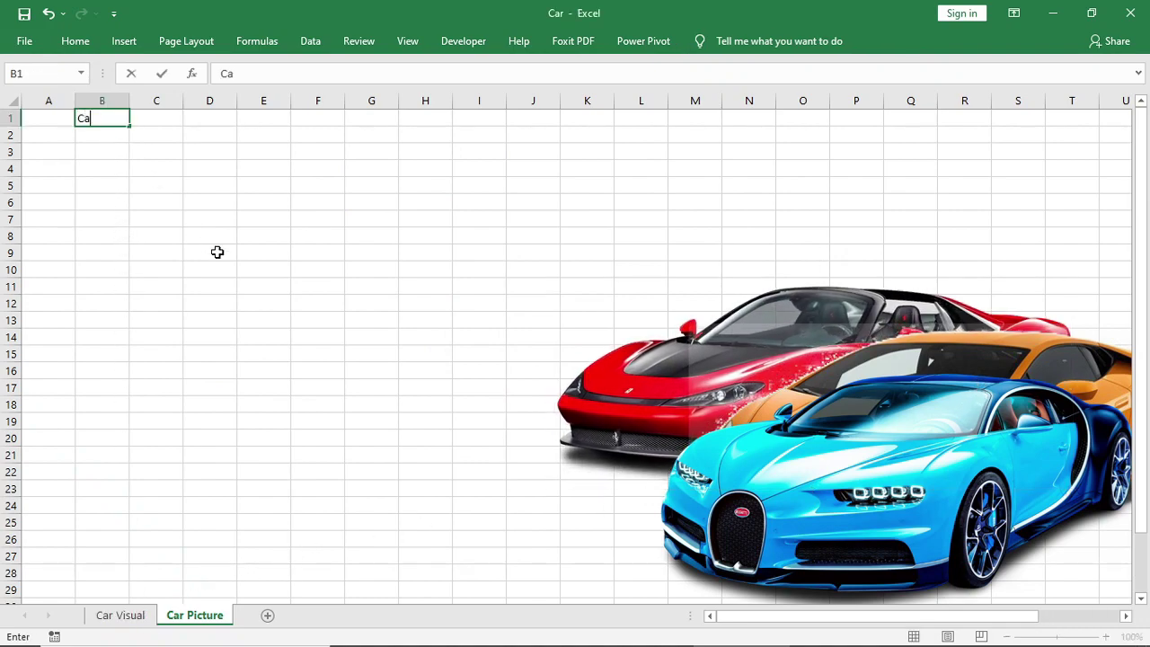
text(r)
key(Tab)
text(P)
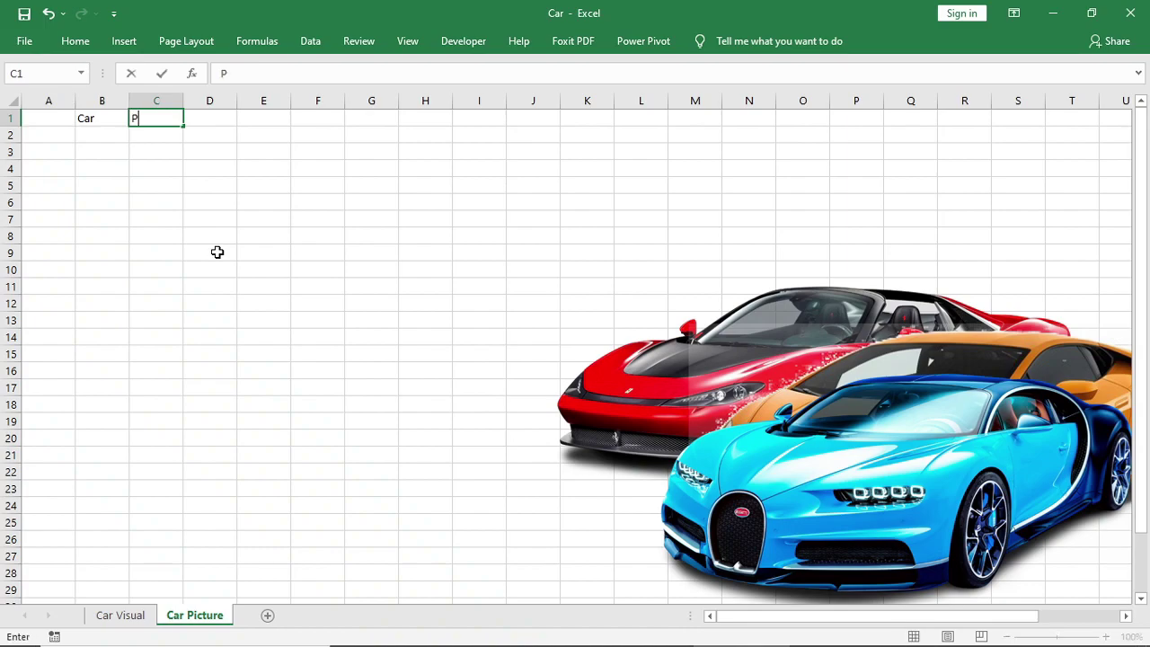
key(Return)
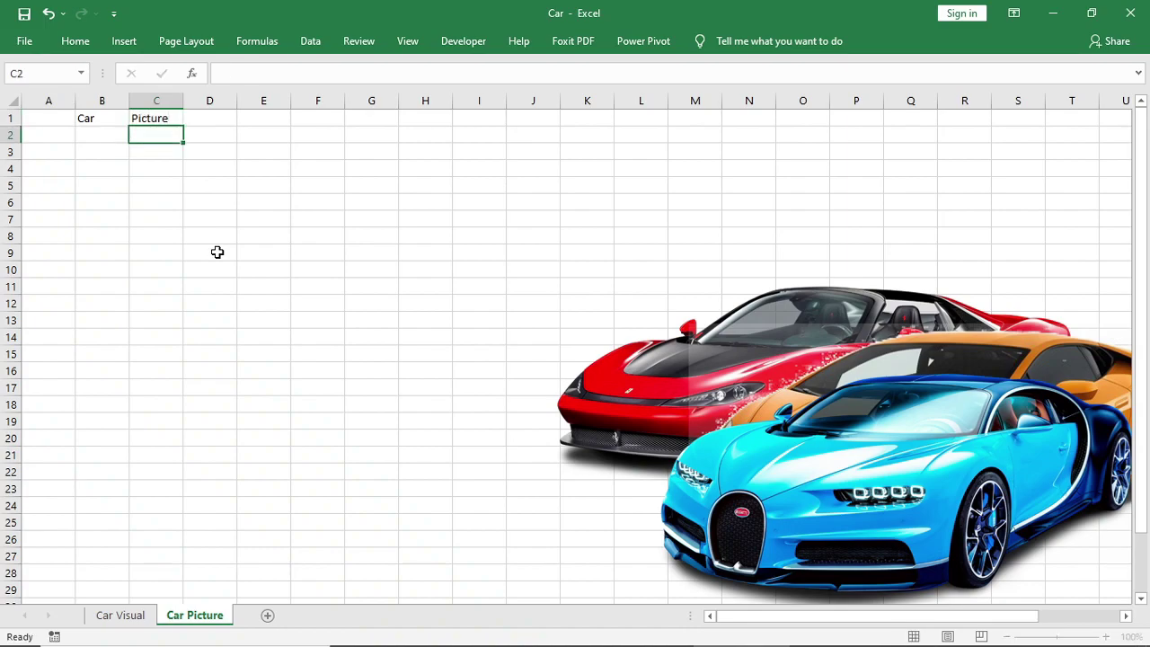
Insert a blank row above the header row
click(11, 118)
right_click(10, 118)
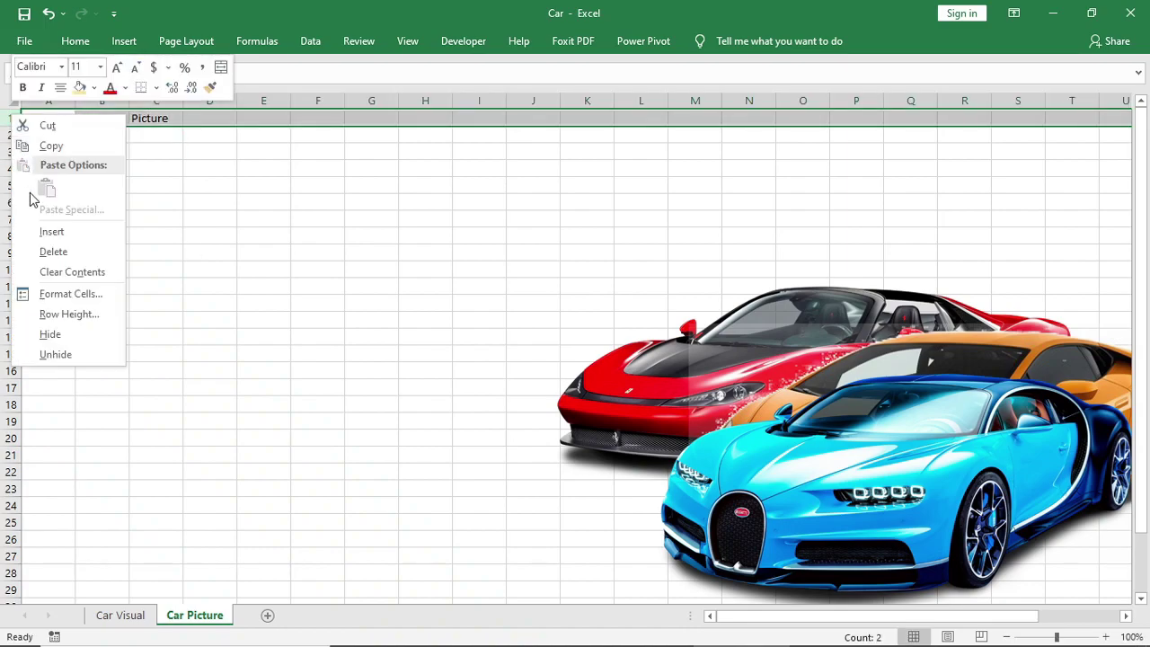
click(49, 231)
click(320, 216)
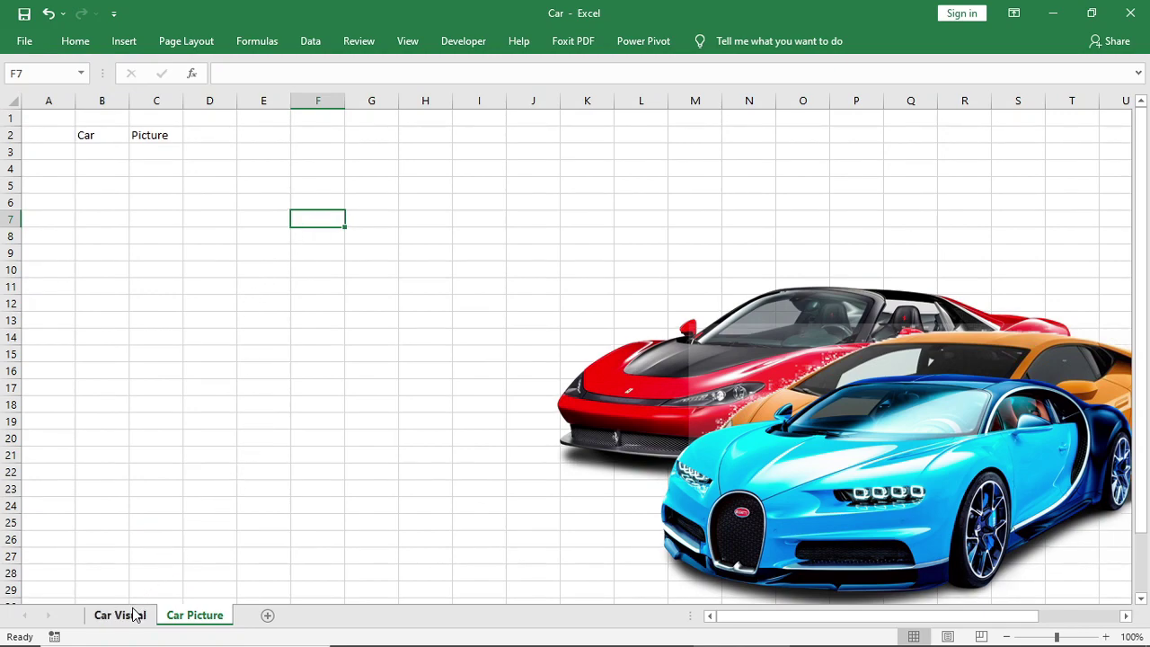
Change the header in B2 to Car Name and widen column B
double_click(113, 135)
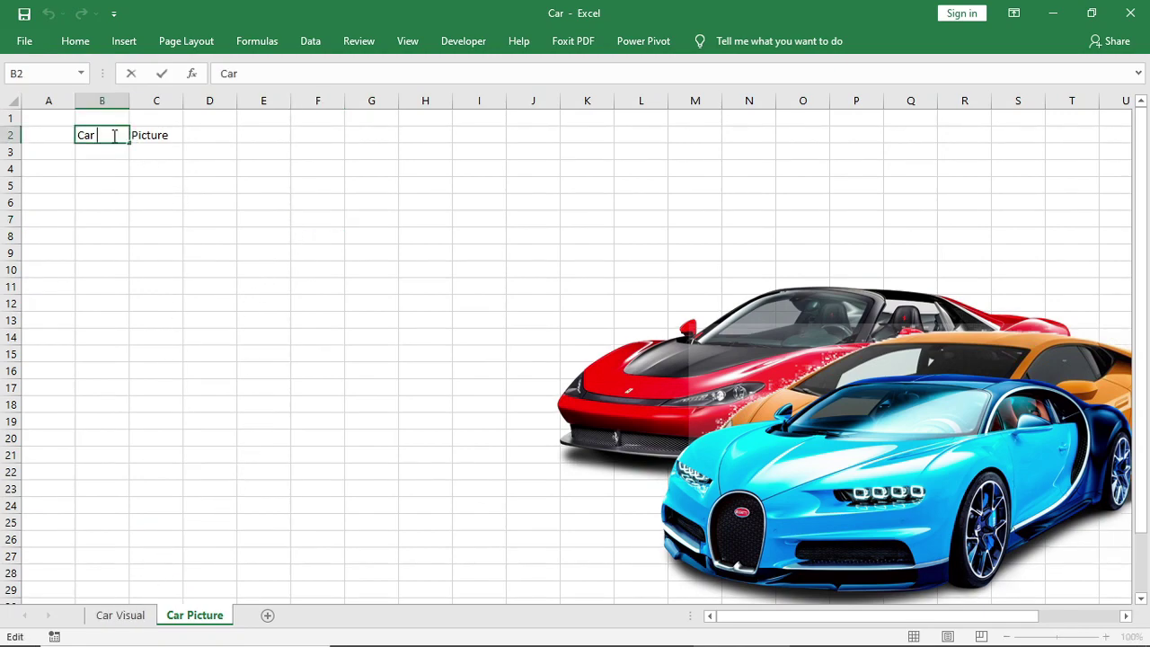
text(Name)
key(Return)
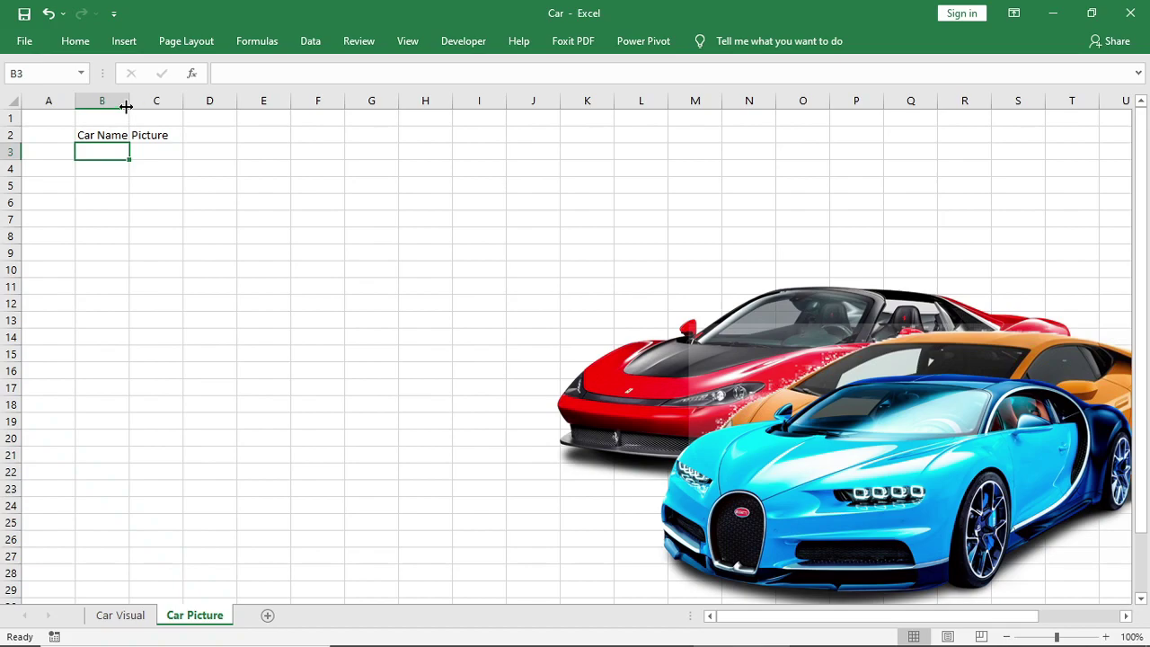
drag(126, 106, 154, 106)
Copy the three car names from B3:B5 of the Car Visual sheet into B3:B5 of Car Picture, without their borders
key(ctrl+Page_Up)
drag(139, 154, 133, 192)
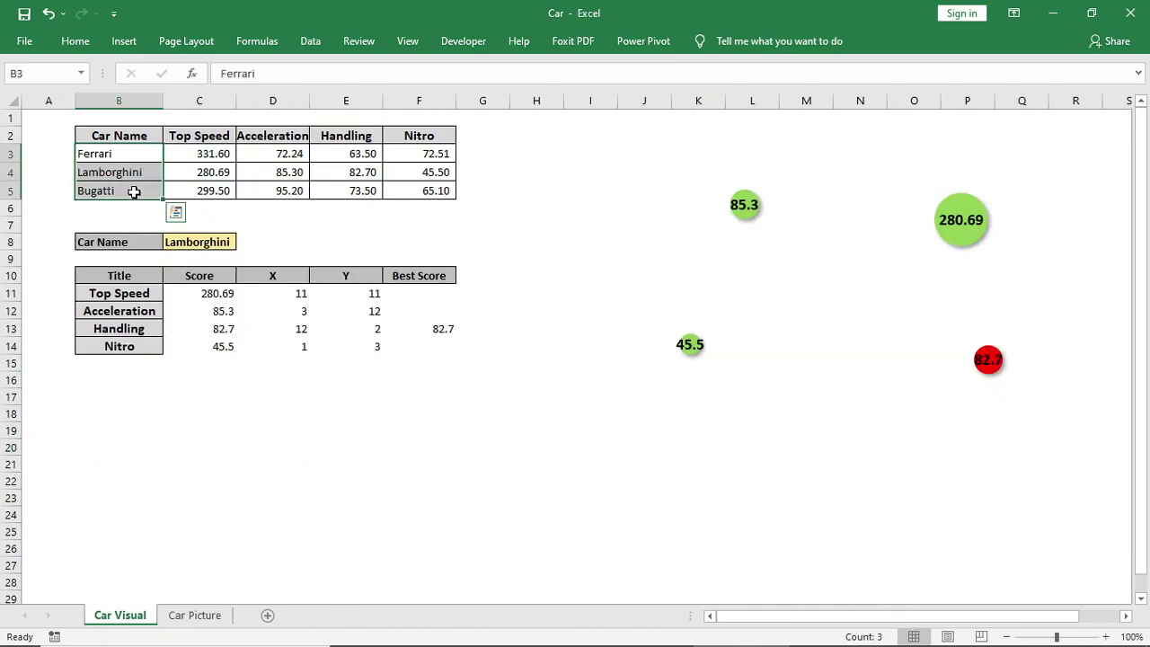
key(ctrl+c)
click(194, 614)
right_click(110, 152)
click(146, 225)
Make the text in B2:C5 bold and increase its font size to 12
drag(117, 135, 169, 196)
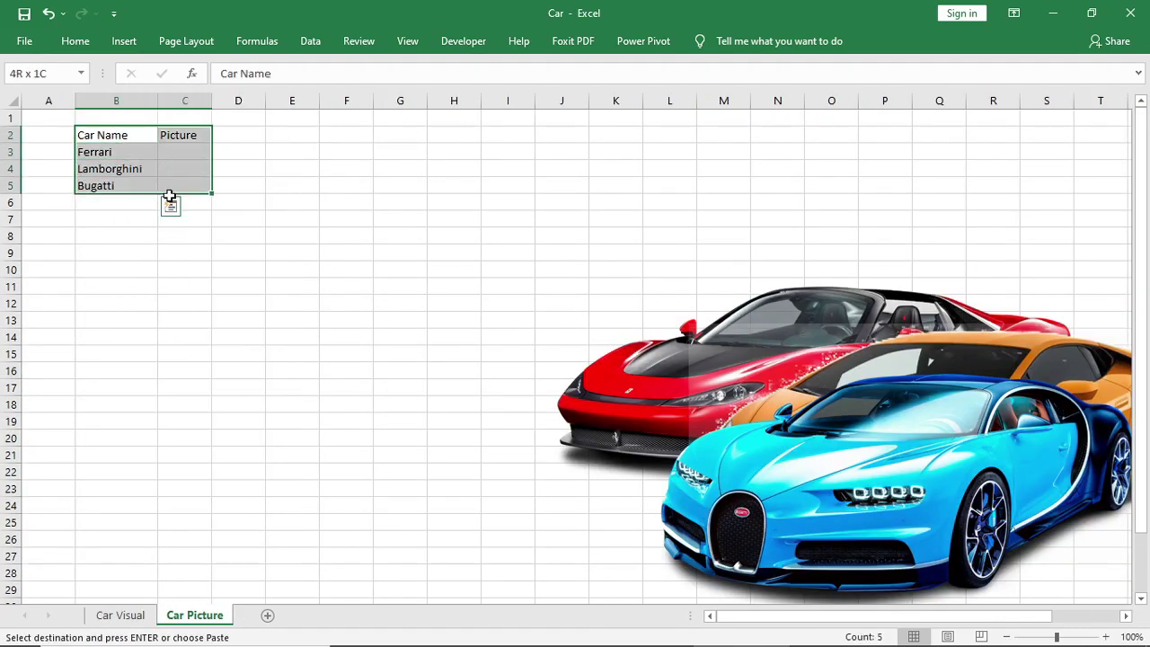
click(76, 40)
click(95, 99)
click(262, 99)
click(240, 73)
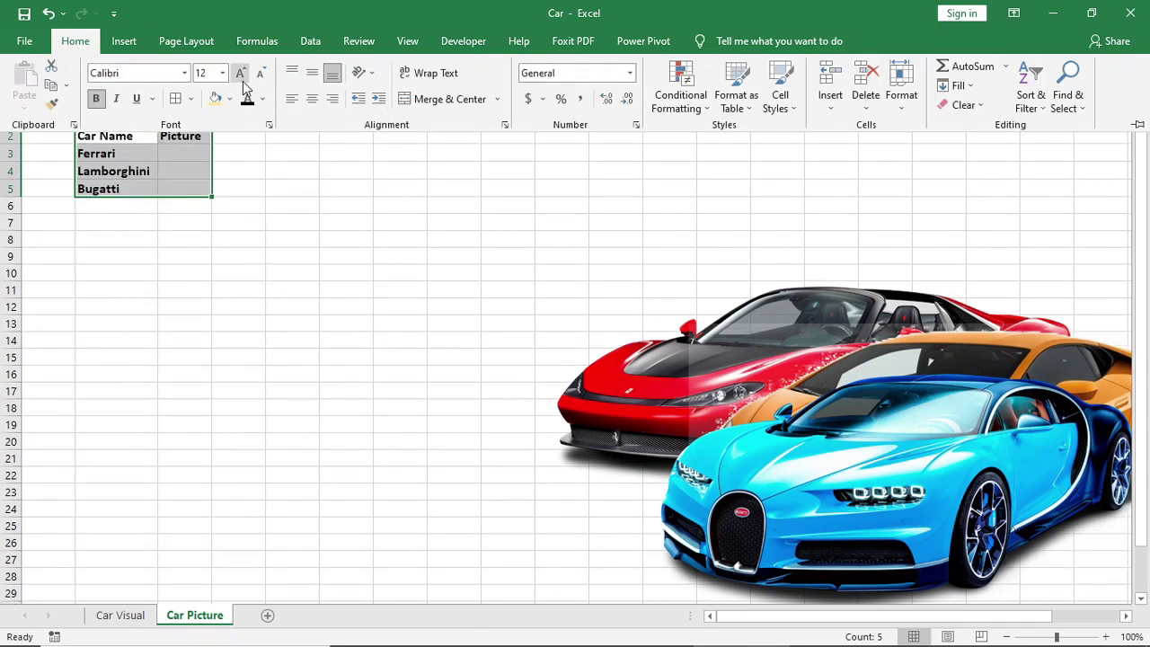
click(261, 354)
Fill the header cells B2:C2 with light gold
drag(108, 135, 200, 130)
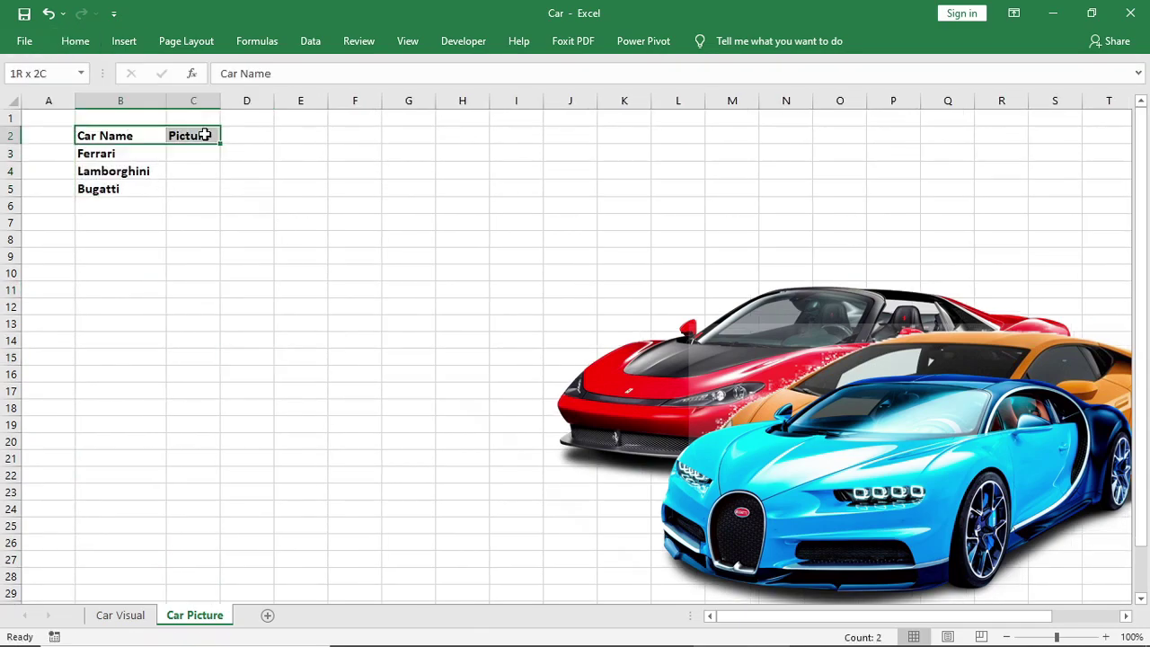
click(75, 40)
click(216, 98)
click(247, 491)
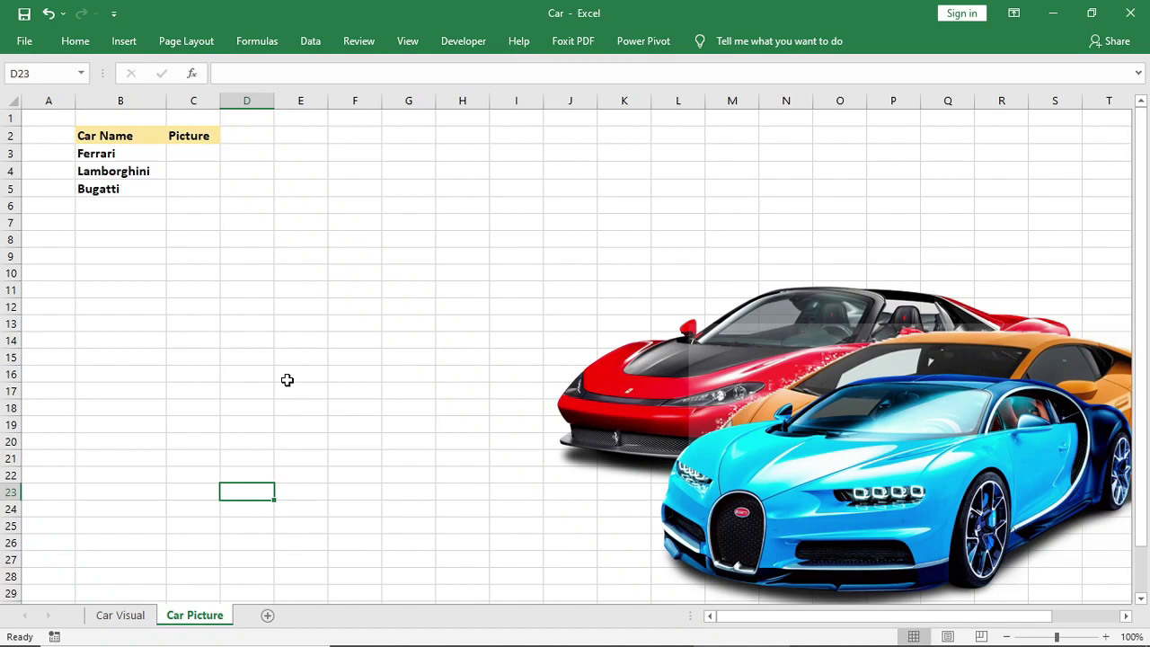
Increase the height of rows 3 to 5 to fit the pictures and middle-align their contents vertically
drag(10, 153, 10, 188)
right_click(10, 188)
click(64, 384)
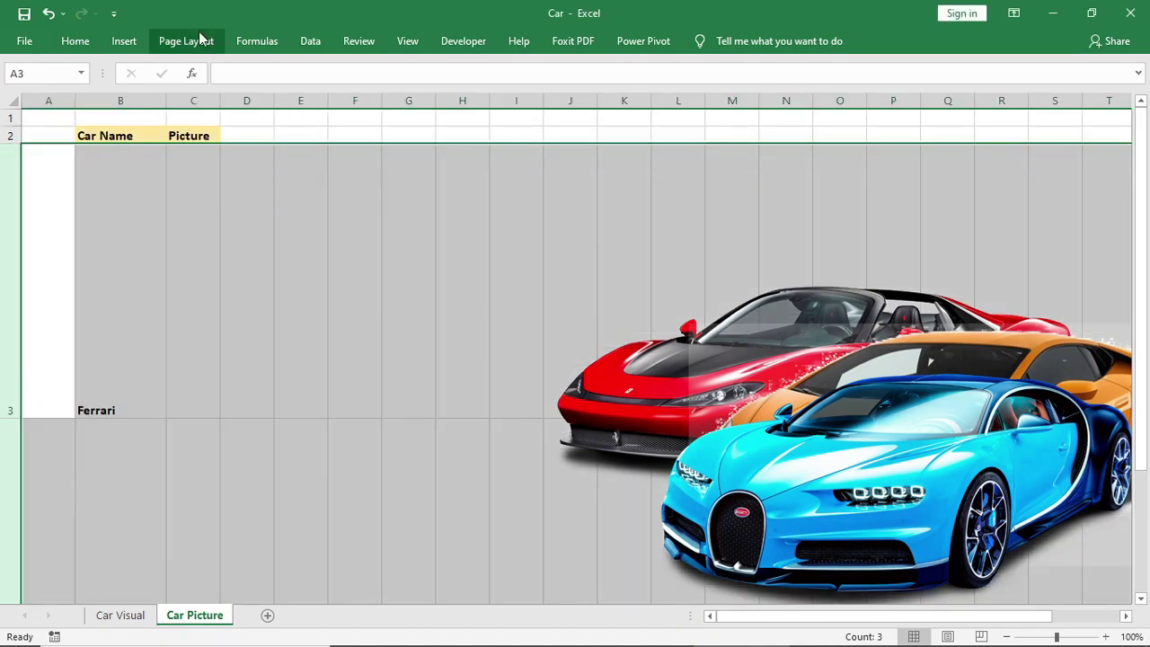
click(78, 42)
click(312, 76)
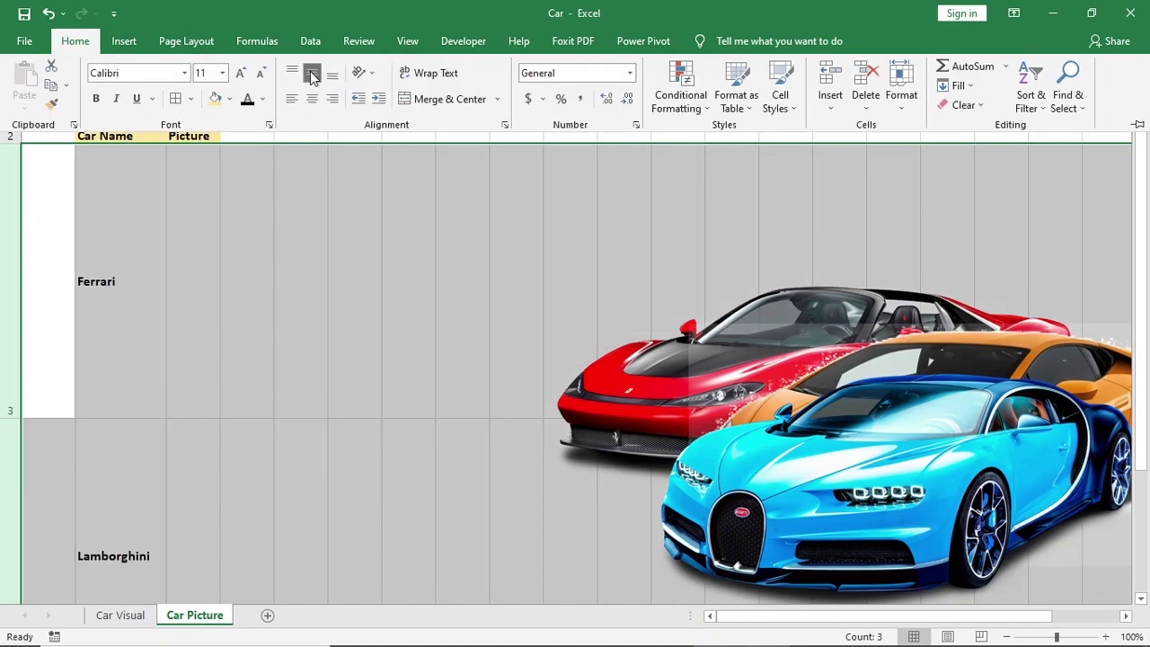
click(326, 252)
Set the width of column C to 95
right_click(206, 100)
click(256, 300)
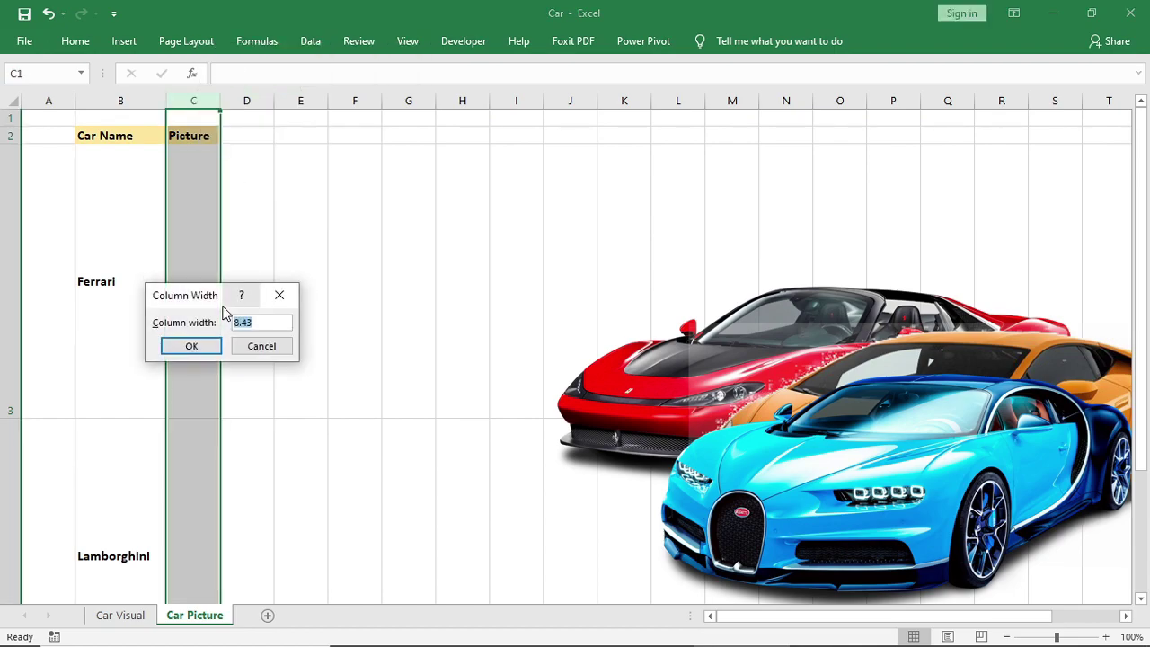
text(95)
key(Return)
click(866, 217)
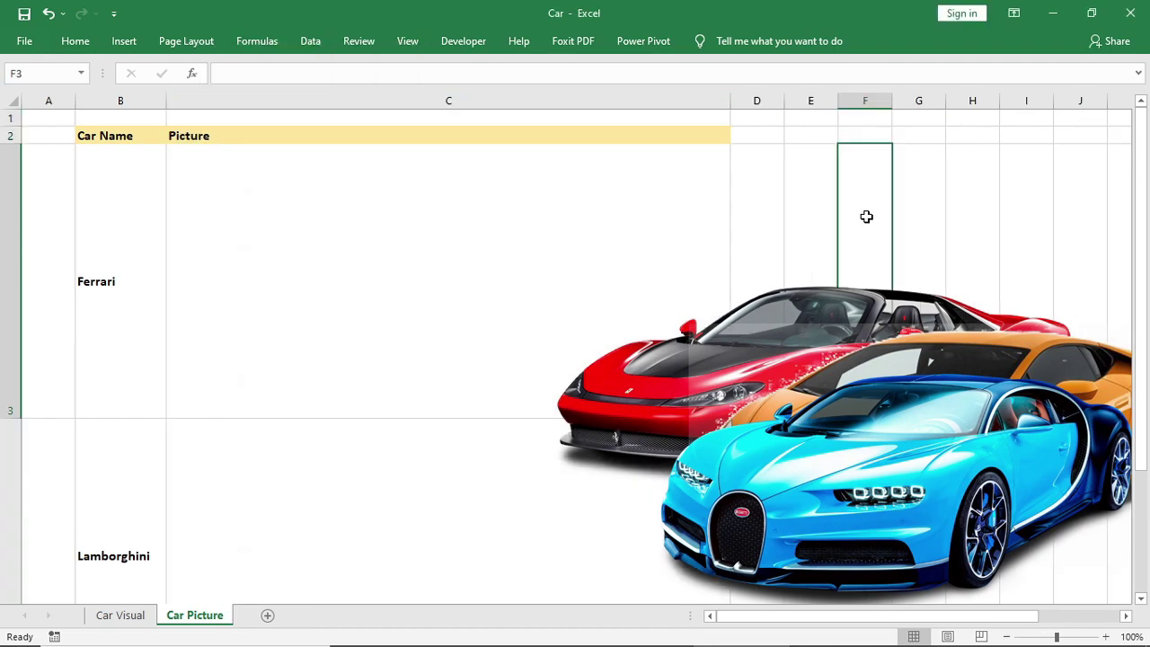
Place the red Ferrari picture inside cell C3
click(682, 384)
click(629, 359)
drag(629, 359, 255, 251)
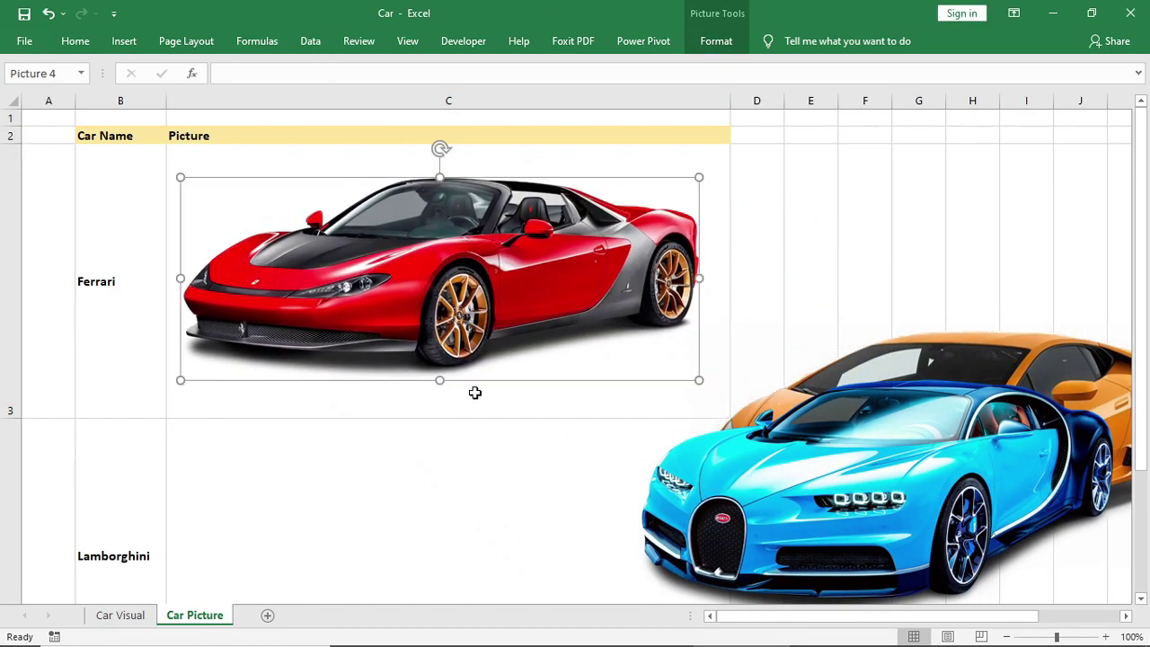
click(476, 392)
Place the orange Lamborghini picture inside cell C4
click(866, 285)
drag(1015, 357, 509, 460)
click(644, 388)
click(537, 359)
click(539, 395)
key(Down)
Place the blue Bugatti picture inside cell C5
drag(871, 230, 435, 513)
click(773, 477)
key(Down)
click(525, 224)
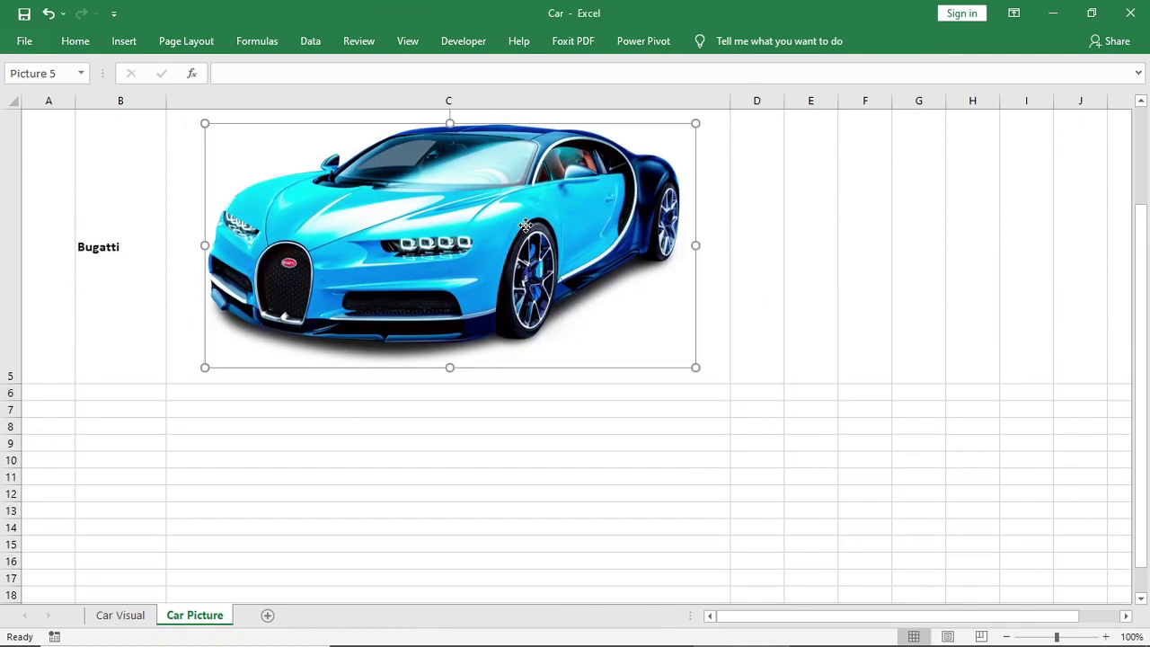
click(1026, 270)
scroll(542, 480, down, 3)
In B19 of Car Visual, start an INDEX formula with the absolute array 'Car Picture'!$B$3:$C$5
click(116, 615)
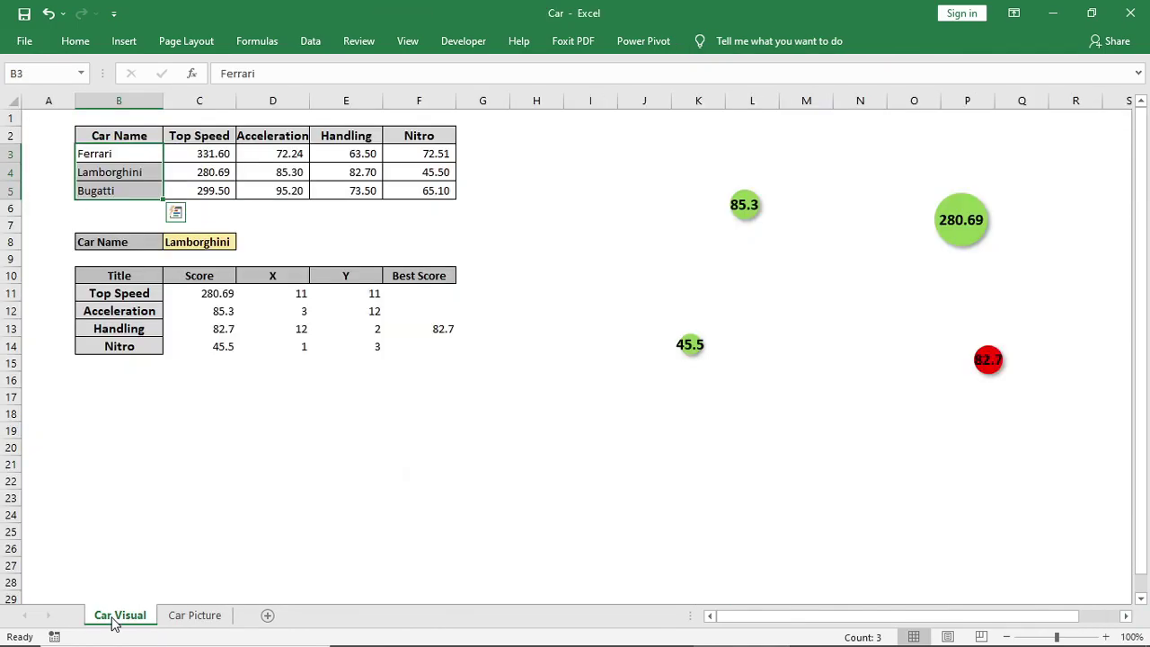
click(187, 448)
click(108, 433)
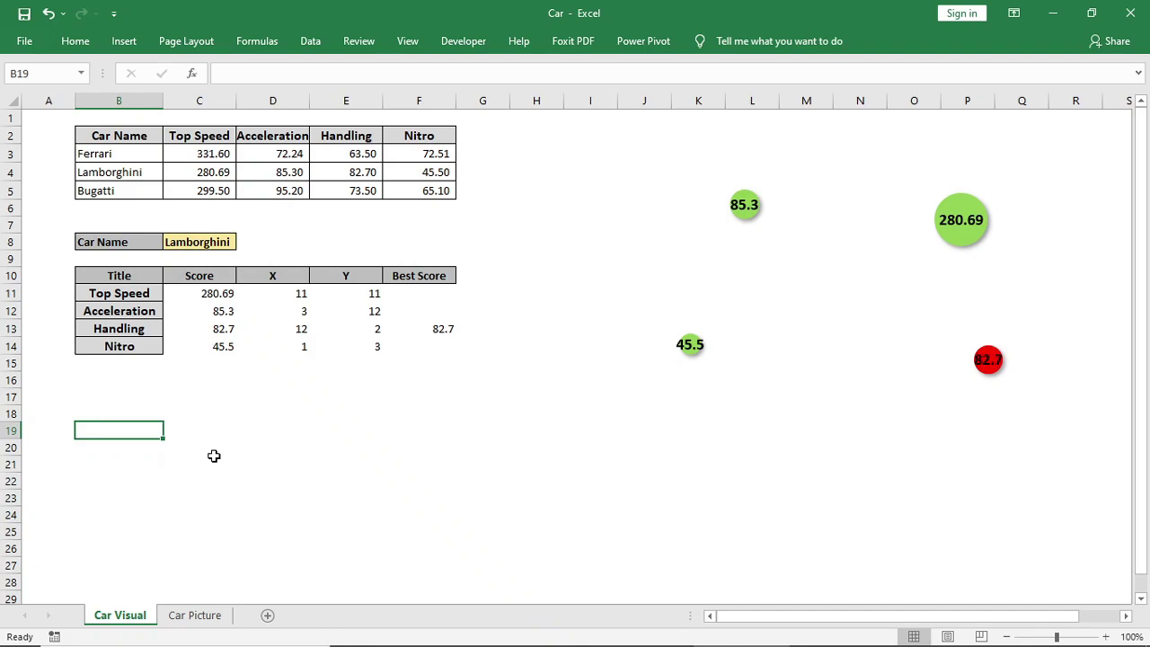
text(=index)
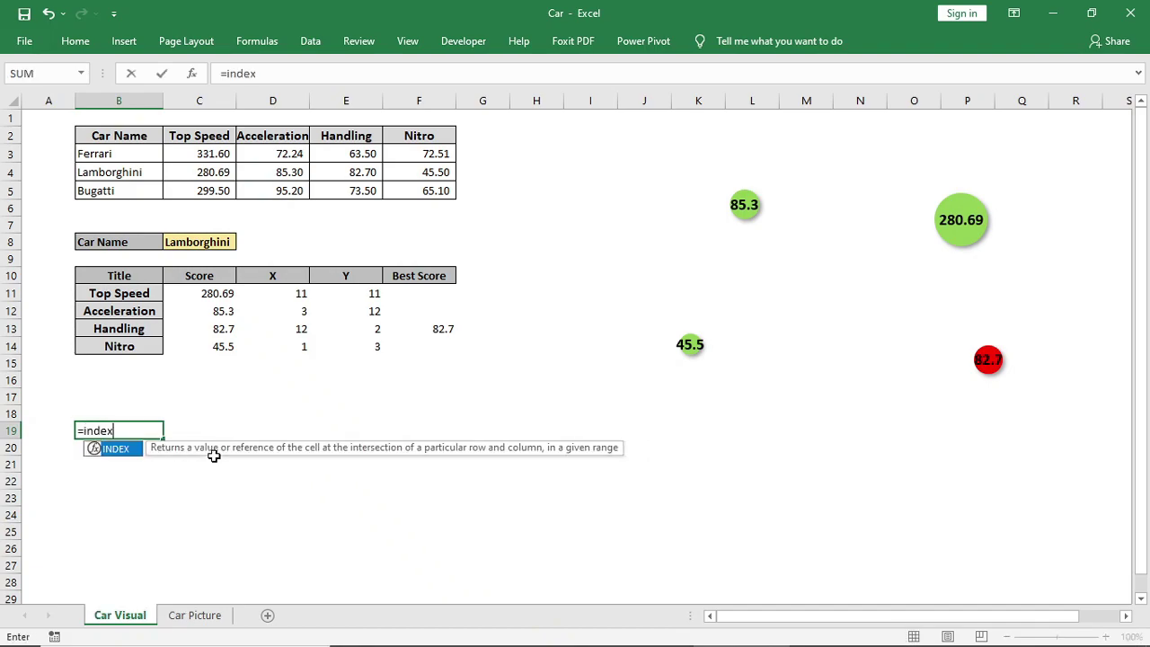
click(197, 616)
drag(111, 207, 300, 550)
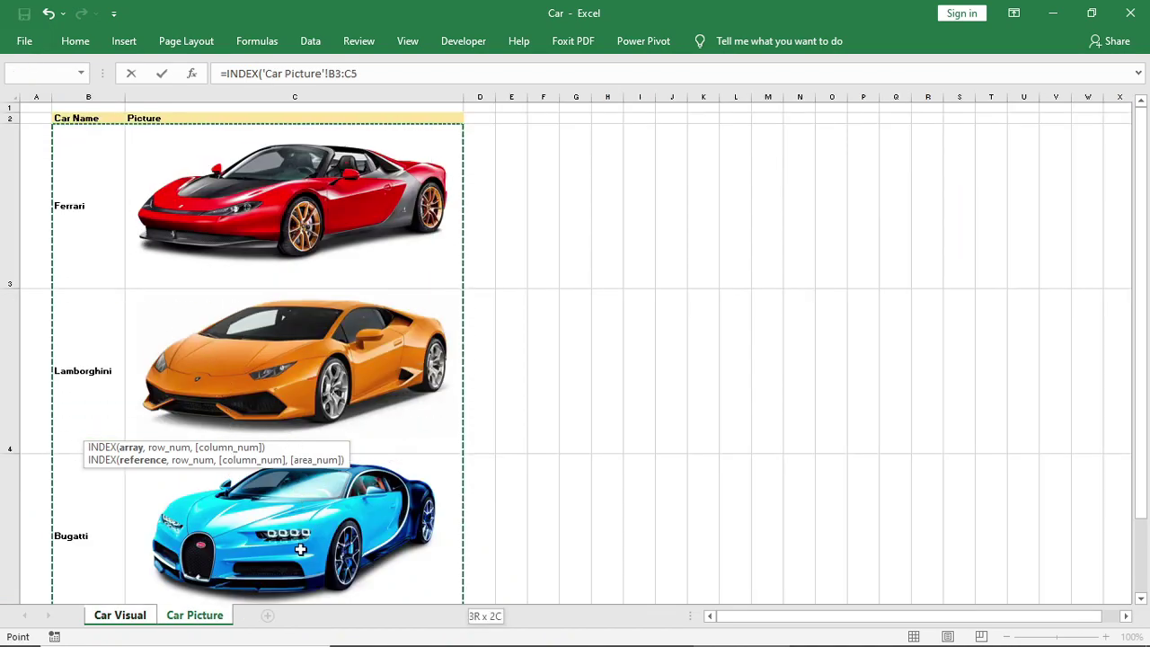
key(F4)
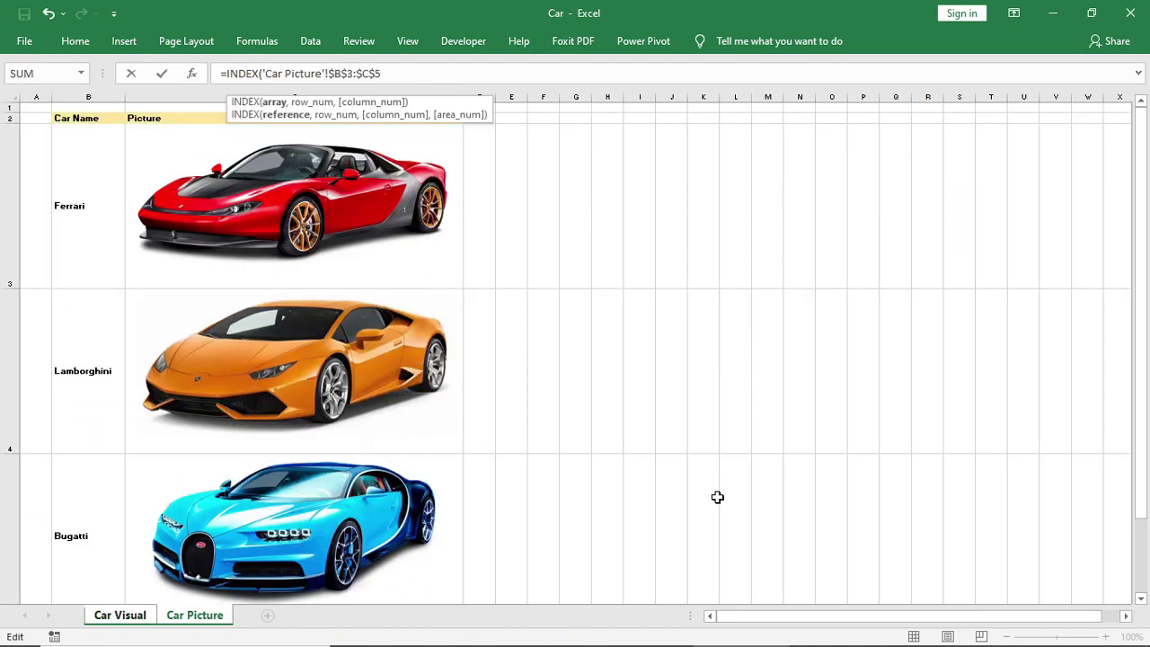
text(,)
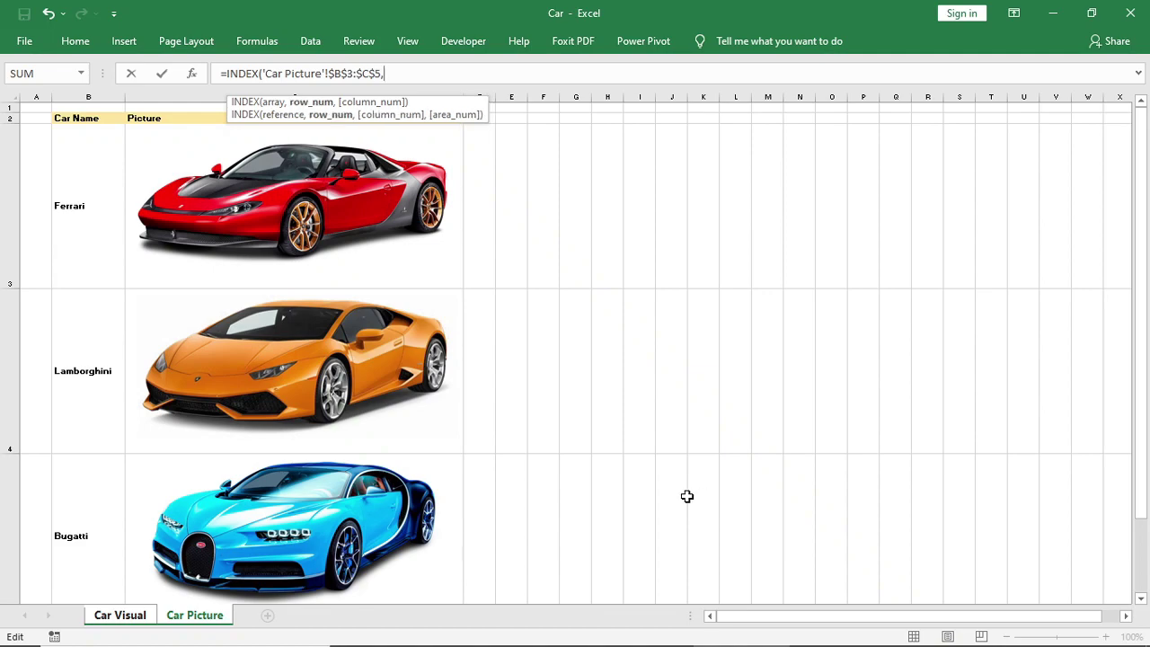
Add MATCH as the INDEX row argument, with 'Car Visual'!$C$8 as its lookup value
text(MATCH()
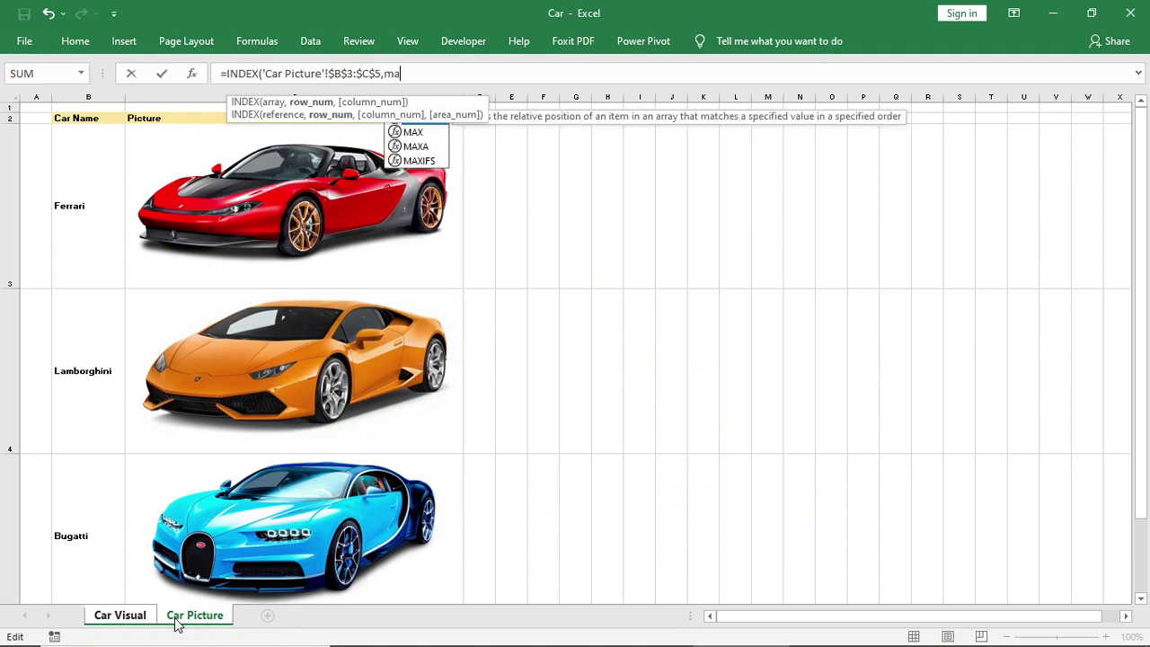
click(121, 617)
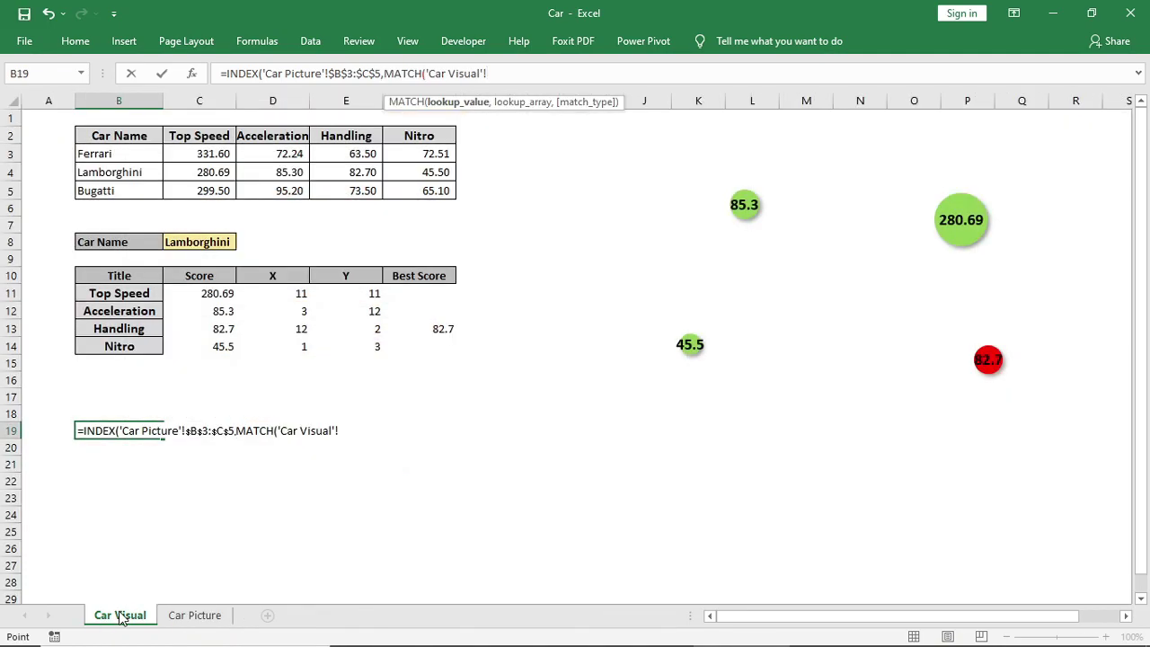
click(211, 241)
key(F4)
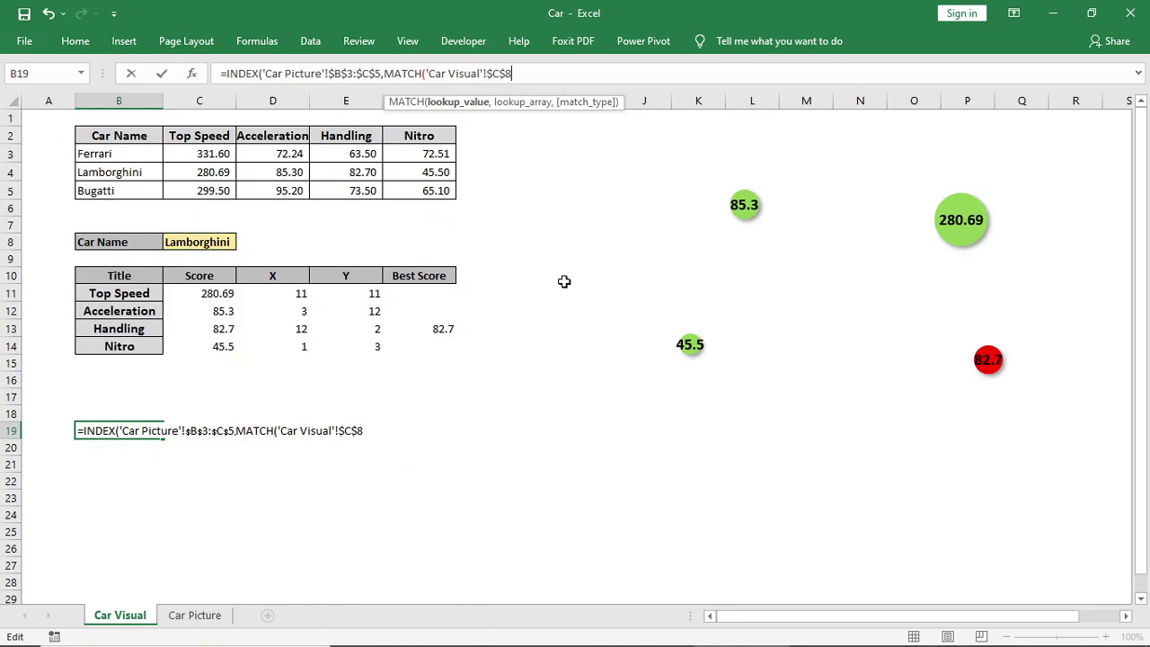
text(,)
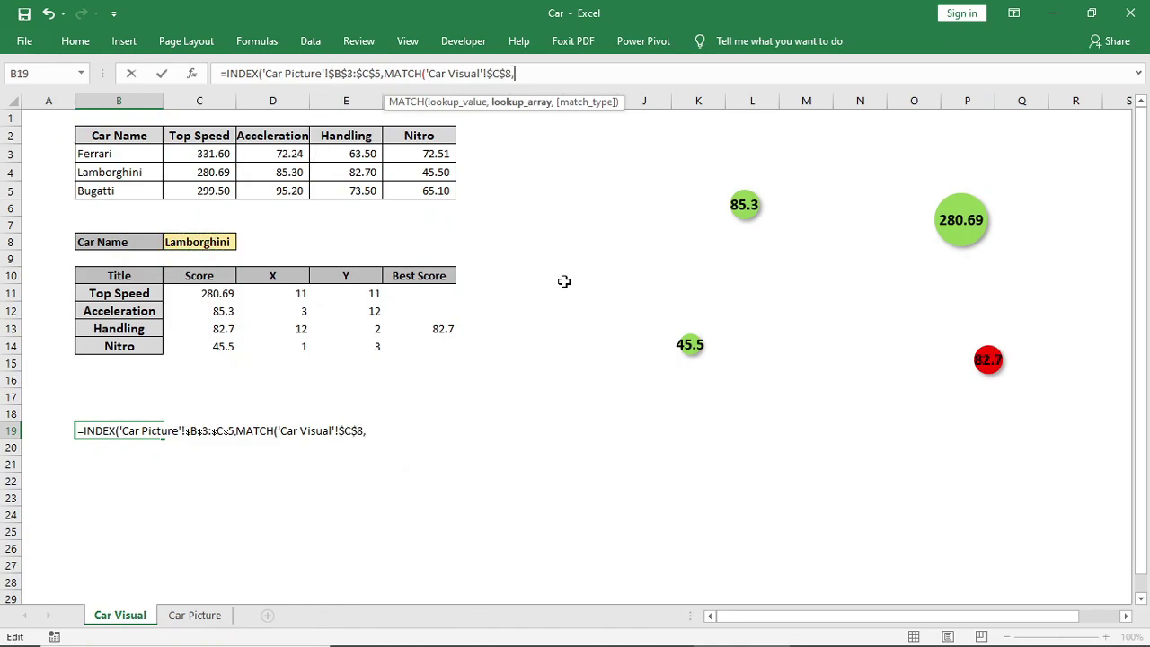
Complete the MATCH with lookup array 'Car Picture'!$B$3:$B$5 and match type 0 for an exact match
click(196, 617)
drag(97, 173, 105, 521)
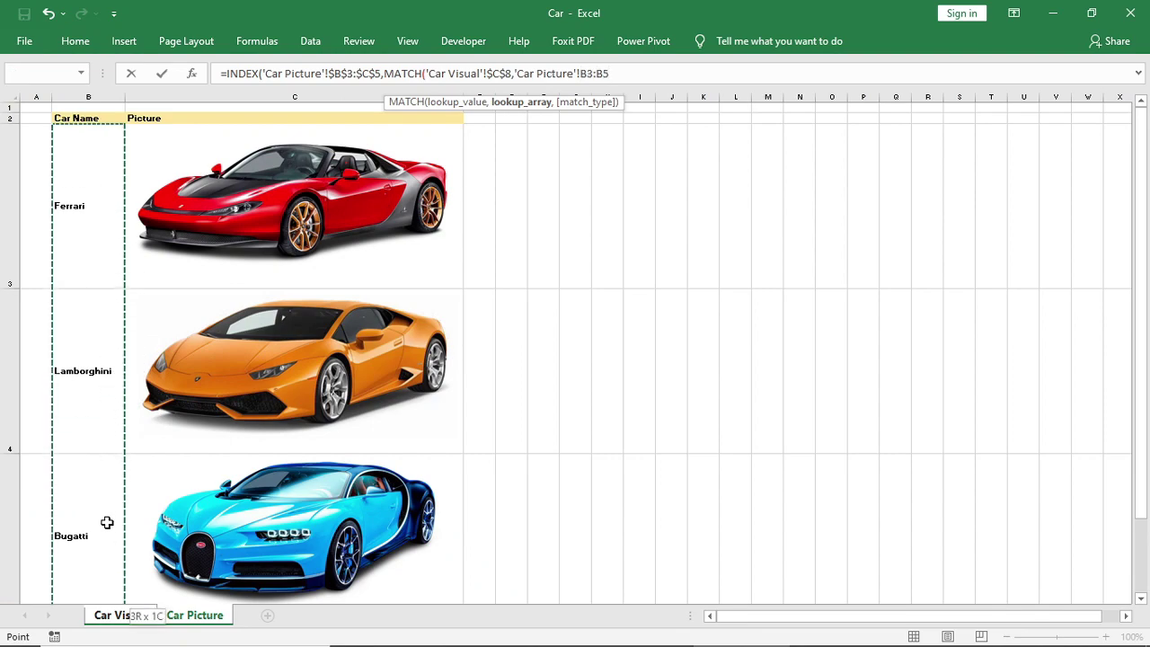
key(F4)
click(639, 79)
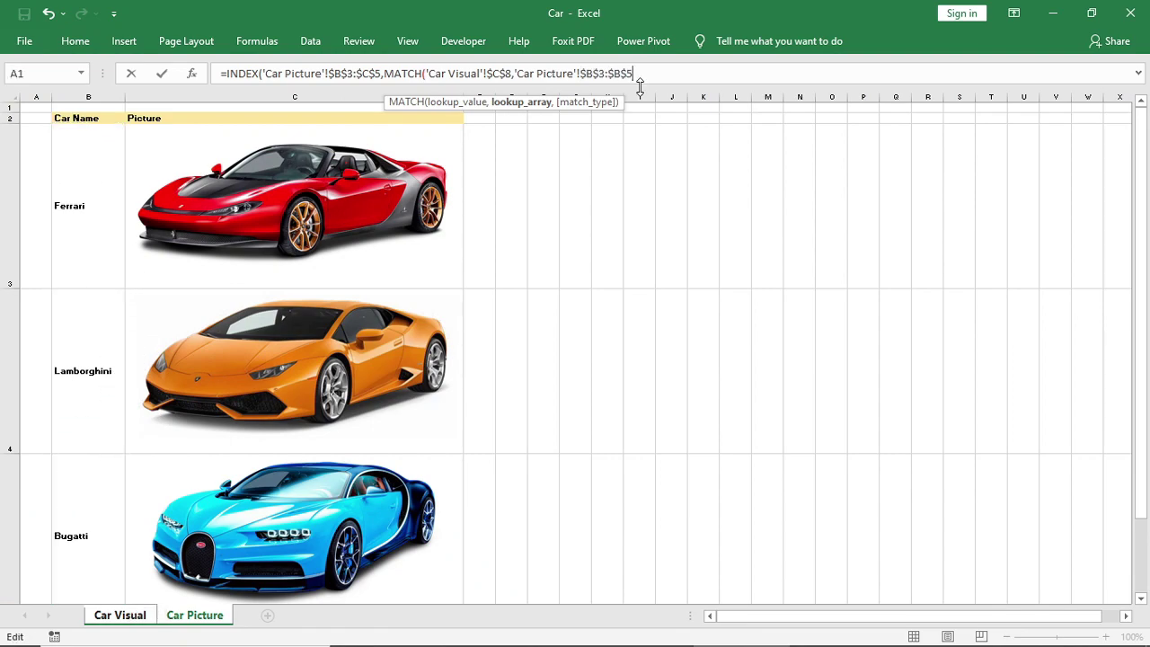
text(,)
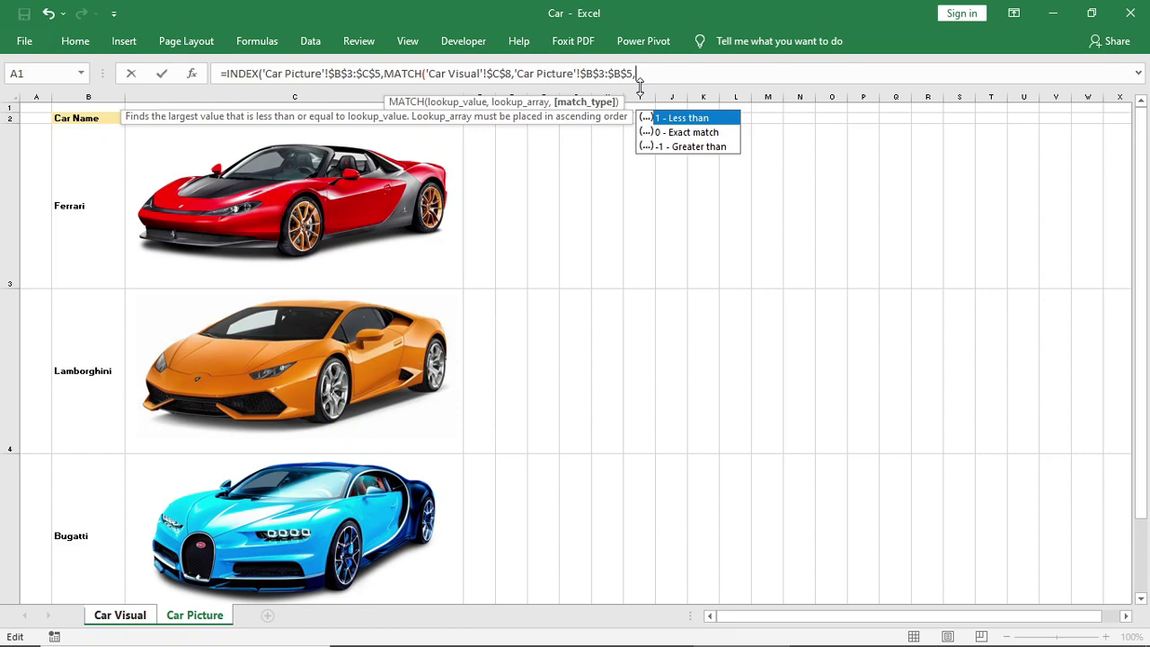
text(0))
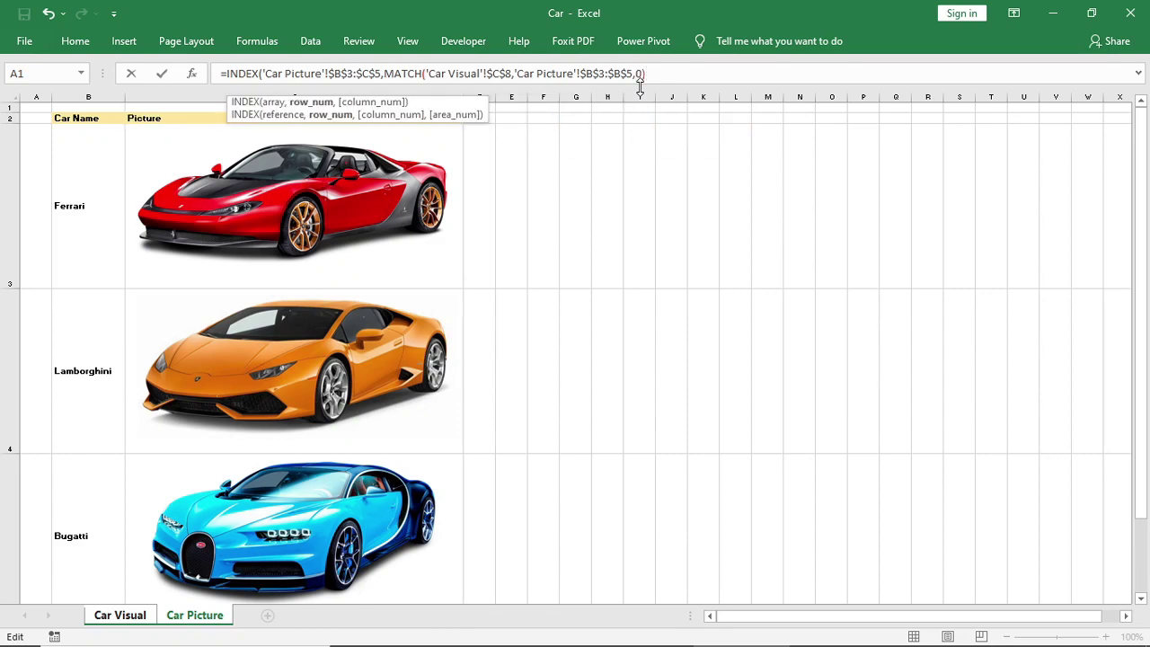
Finish the INDEX formula in B19 with column number 2 and copy its complete text for reuse
text(,2))
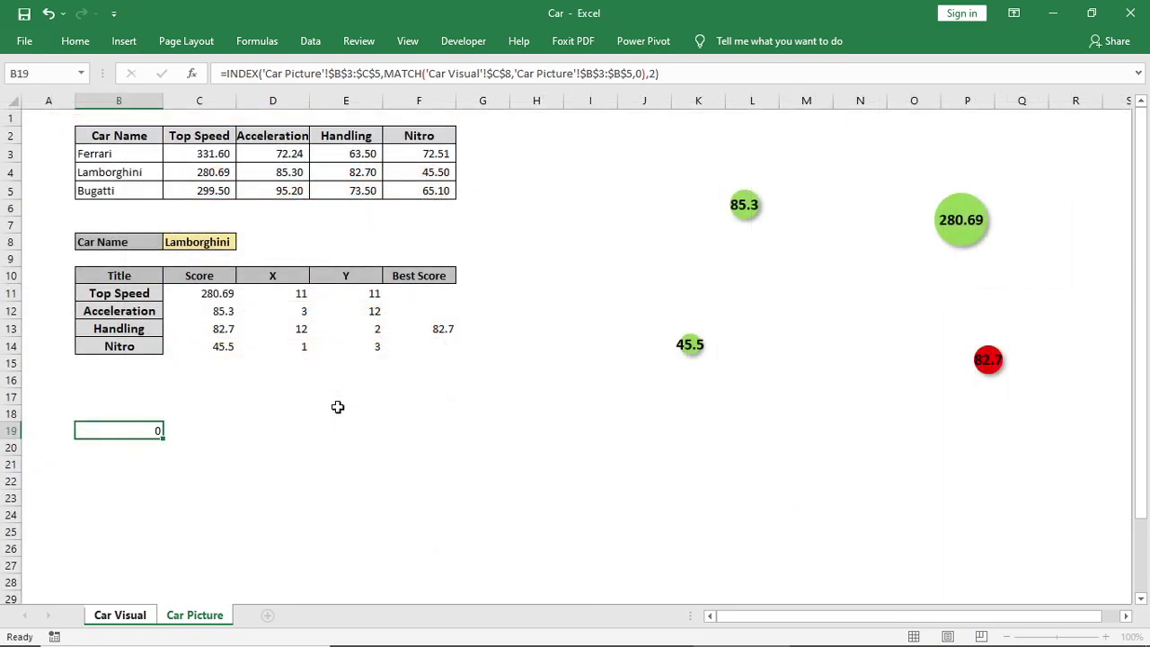
key(Return)
click(139, 429)
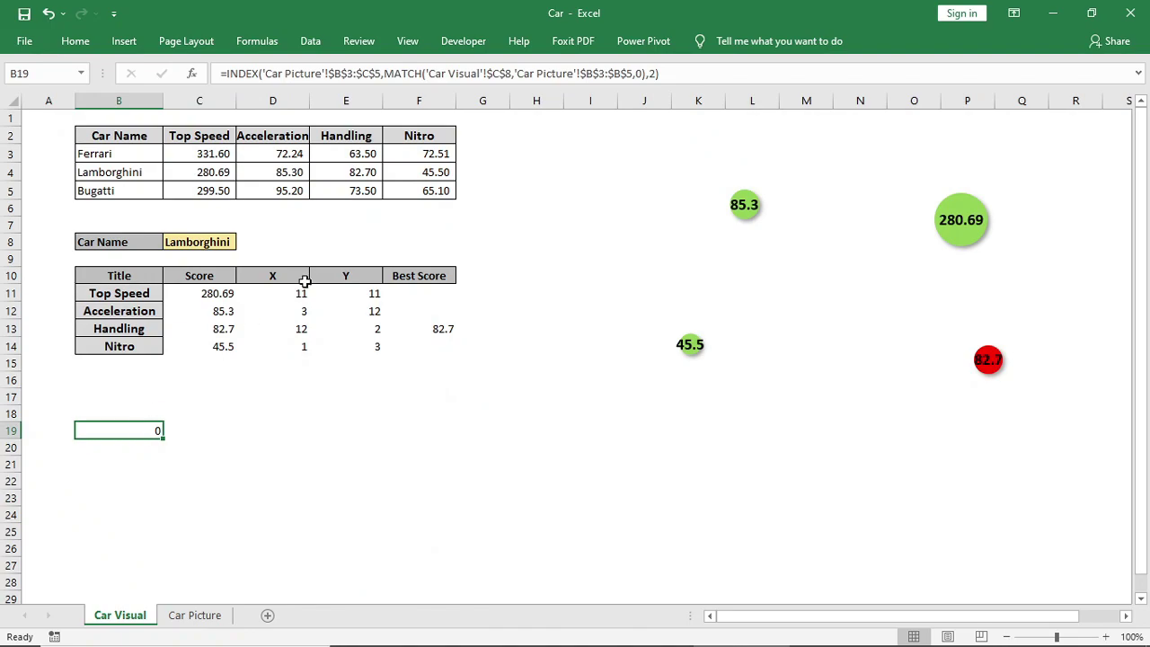
drag(669, 72, 195, 79)
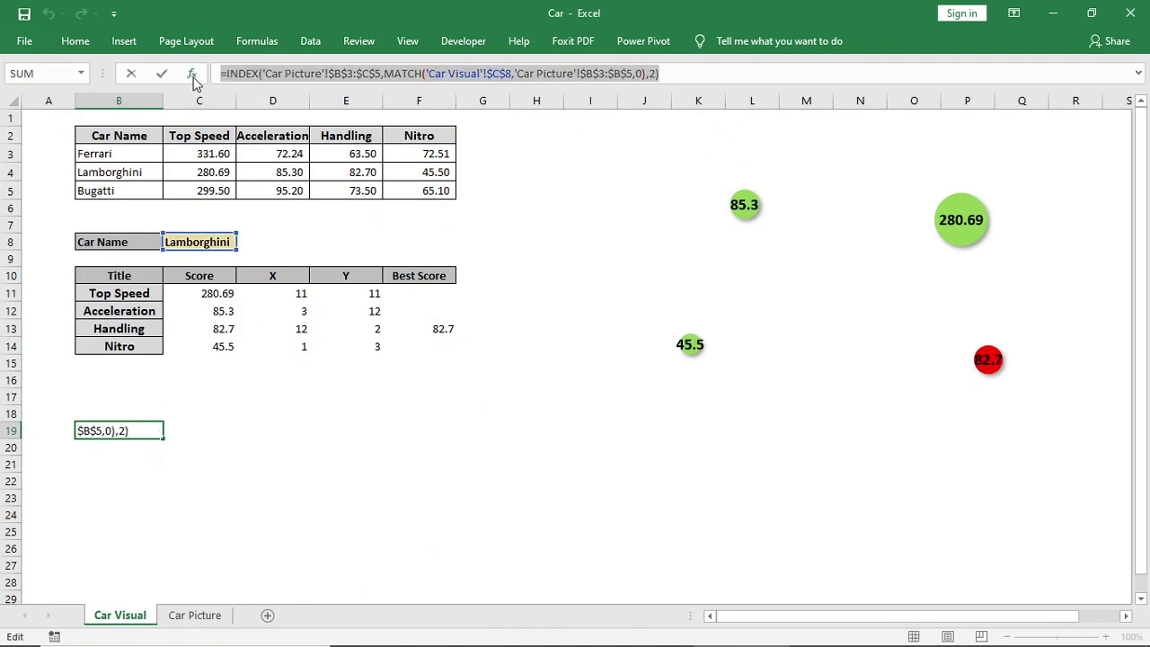
key(Escape)
click(320, 447)
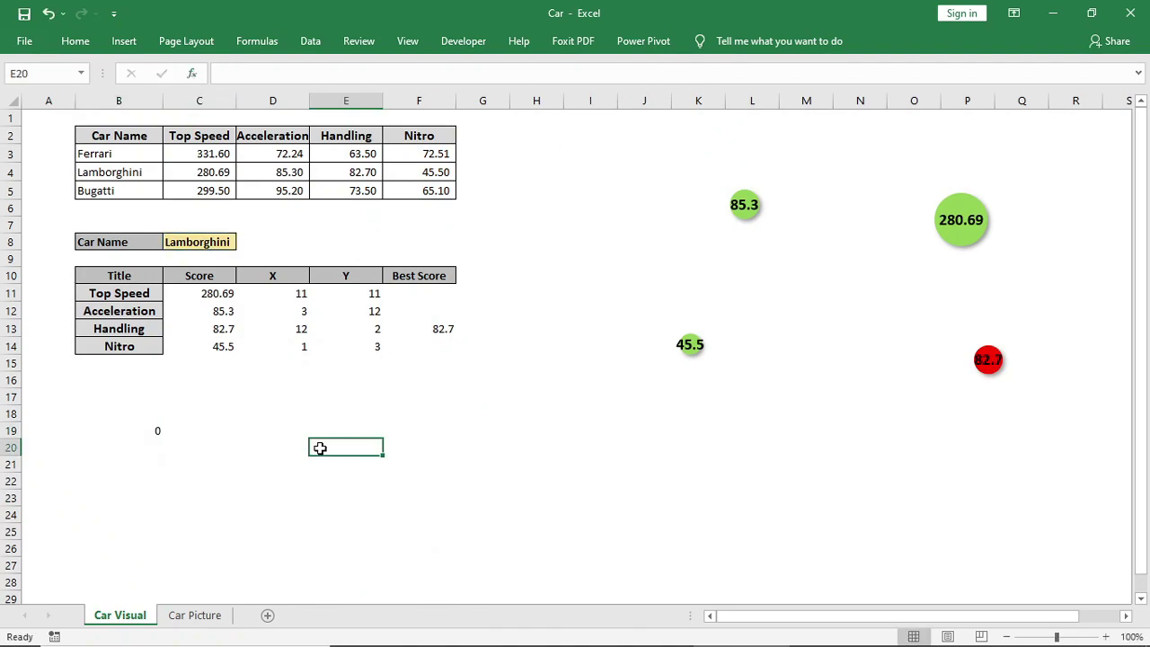
Define a workbook-scoped name Car_New that refers to the copied INDEX/MATCH formula
click(265, 41)
click(499, 90)
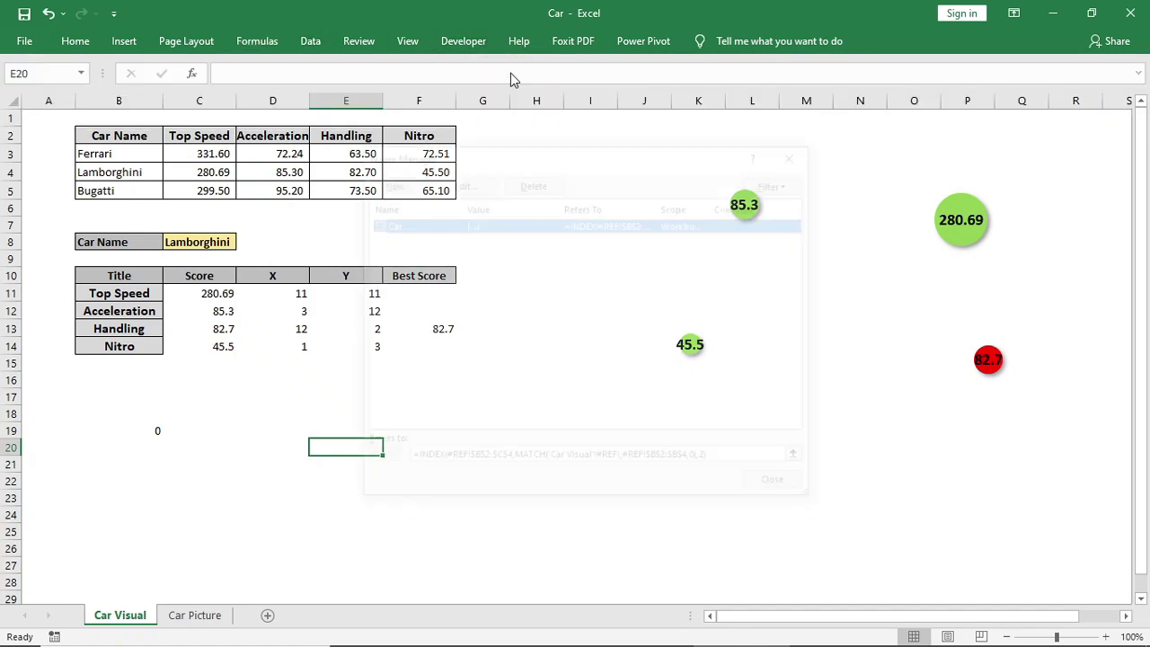
click(388, 183)
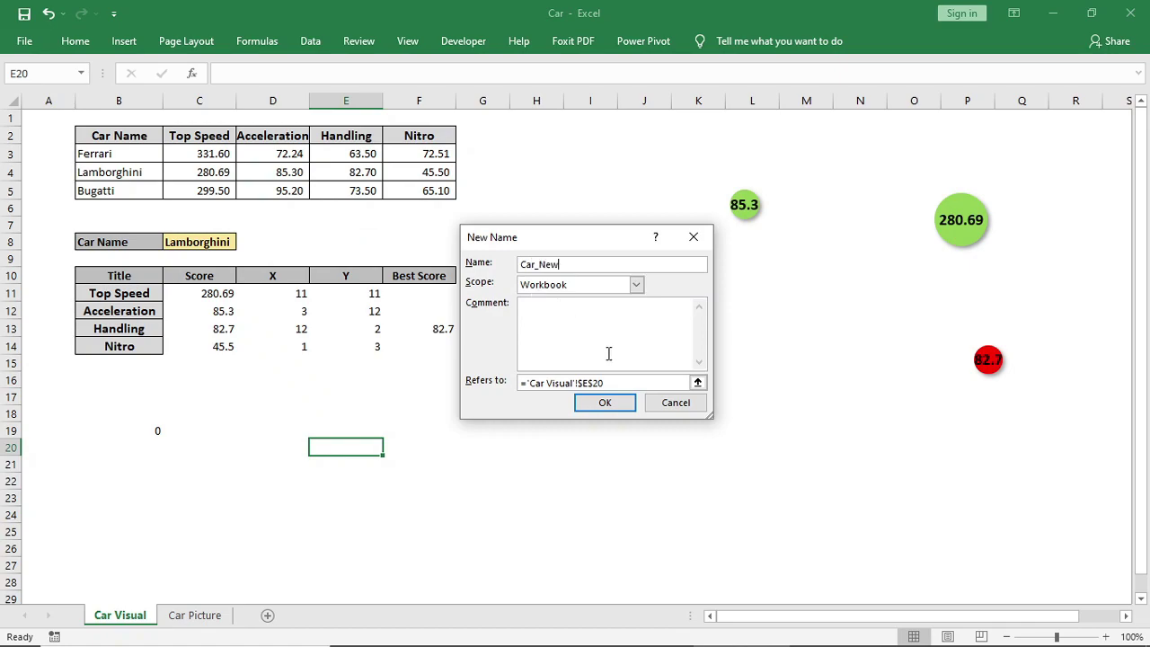
click(611, 385)
key(ctrl+v)
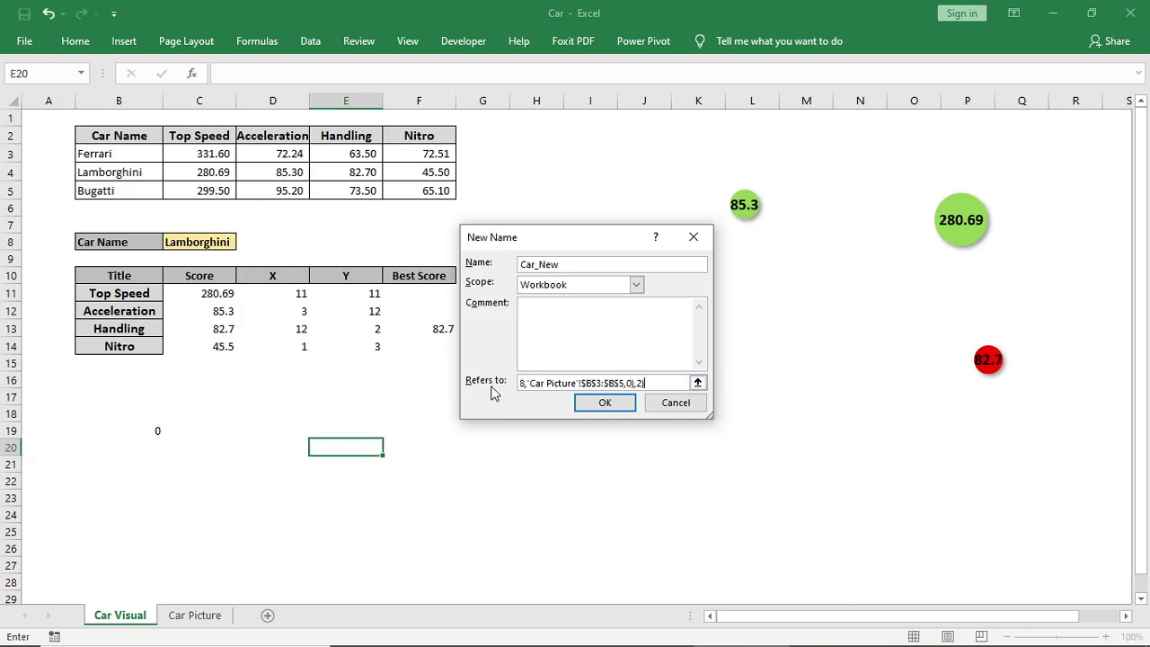
click(605, 402)
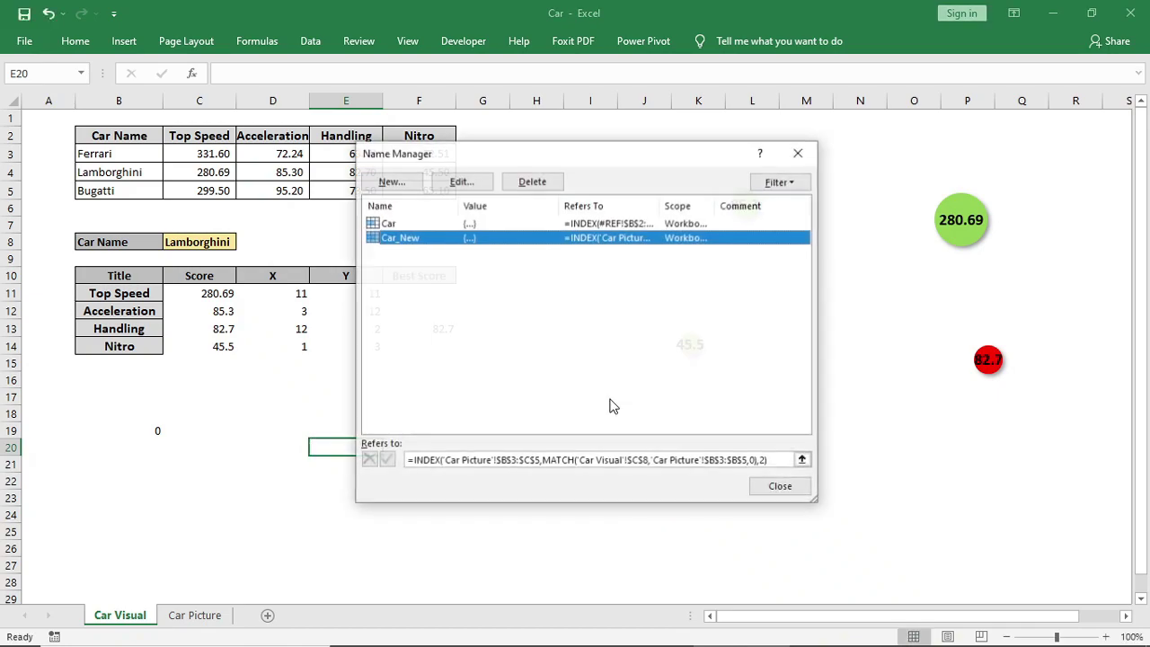
click(808, 153)
Copy cell C5 of the Car Picture sheet and paste it as a linked picture at B19 of Car Visual
click(194, 615)
click(196, 575)
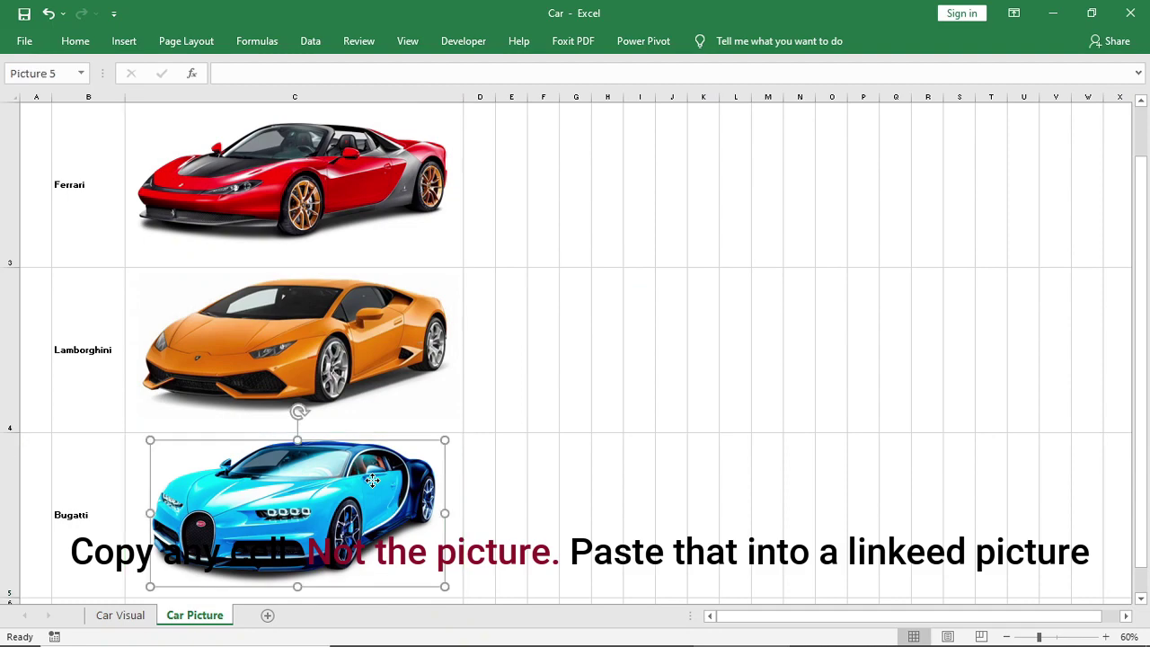
click(456, 452)
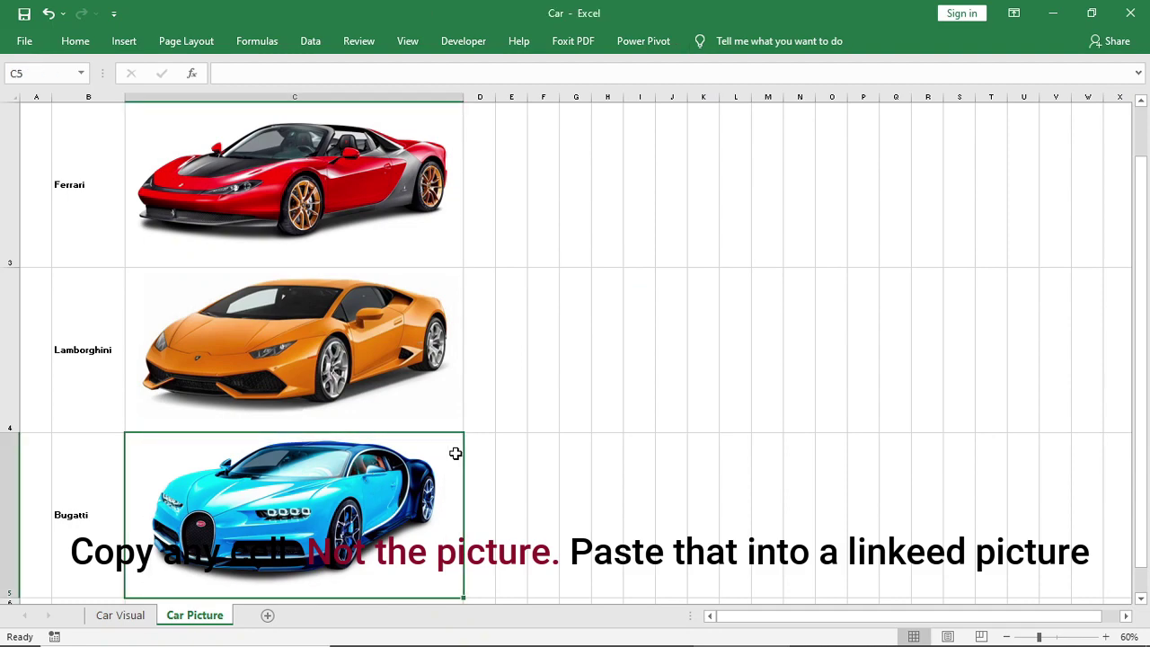
key(ctrl+c)
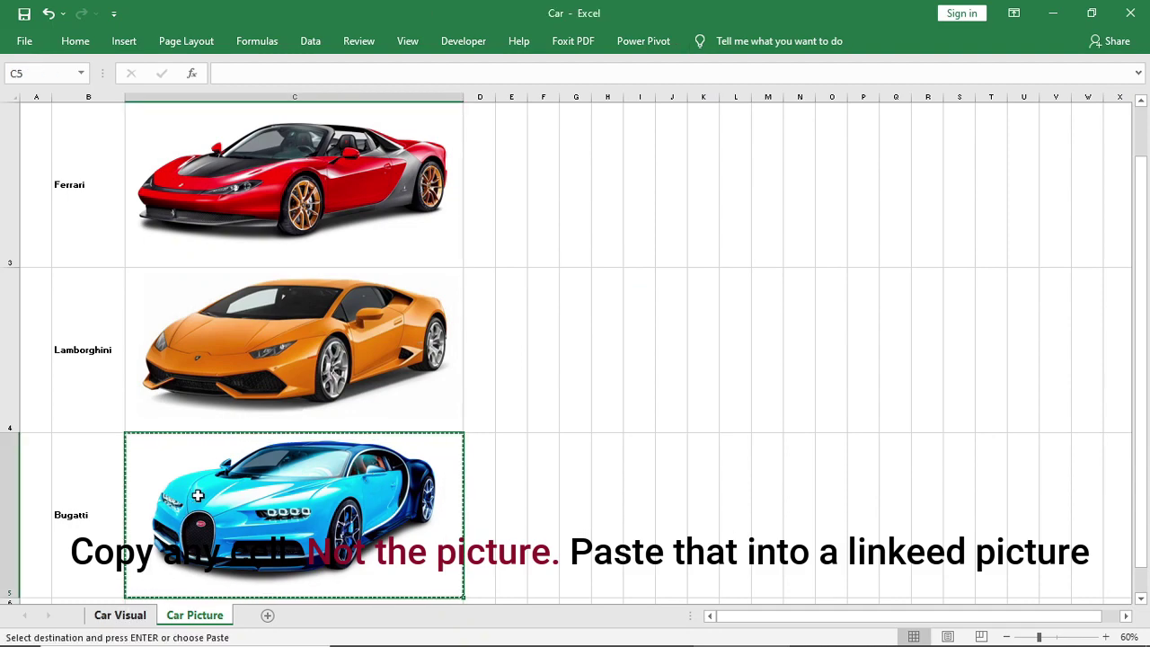
key(ctrl+Page_Up)
right_click(118, 428)
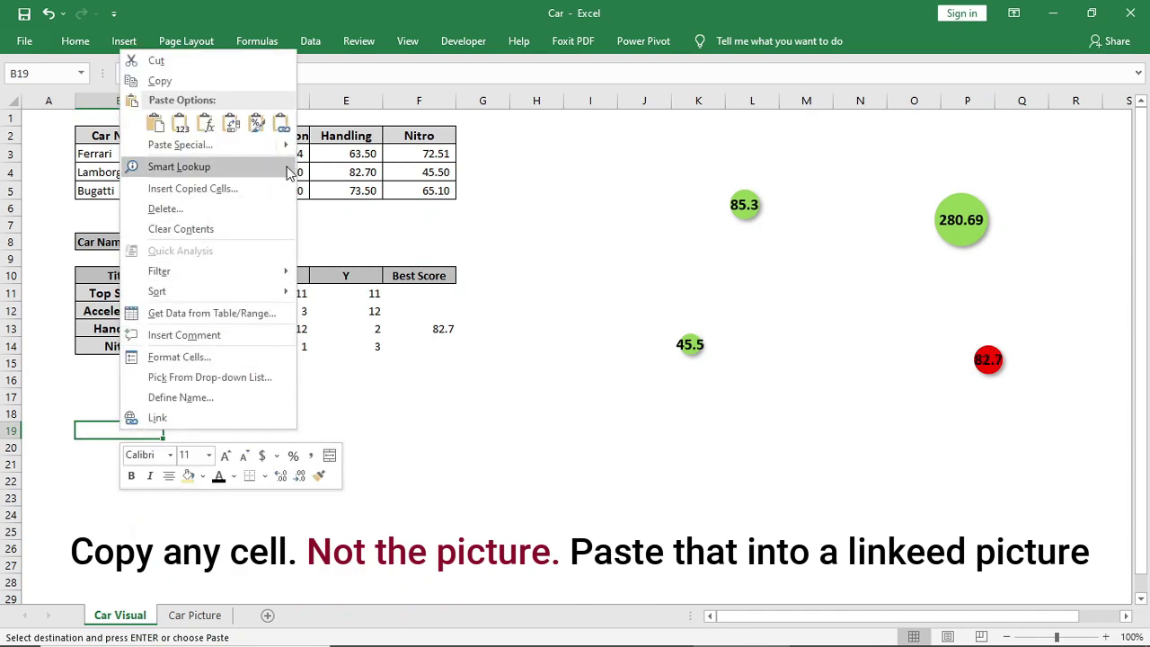
mouse_move(289, 148)
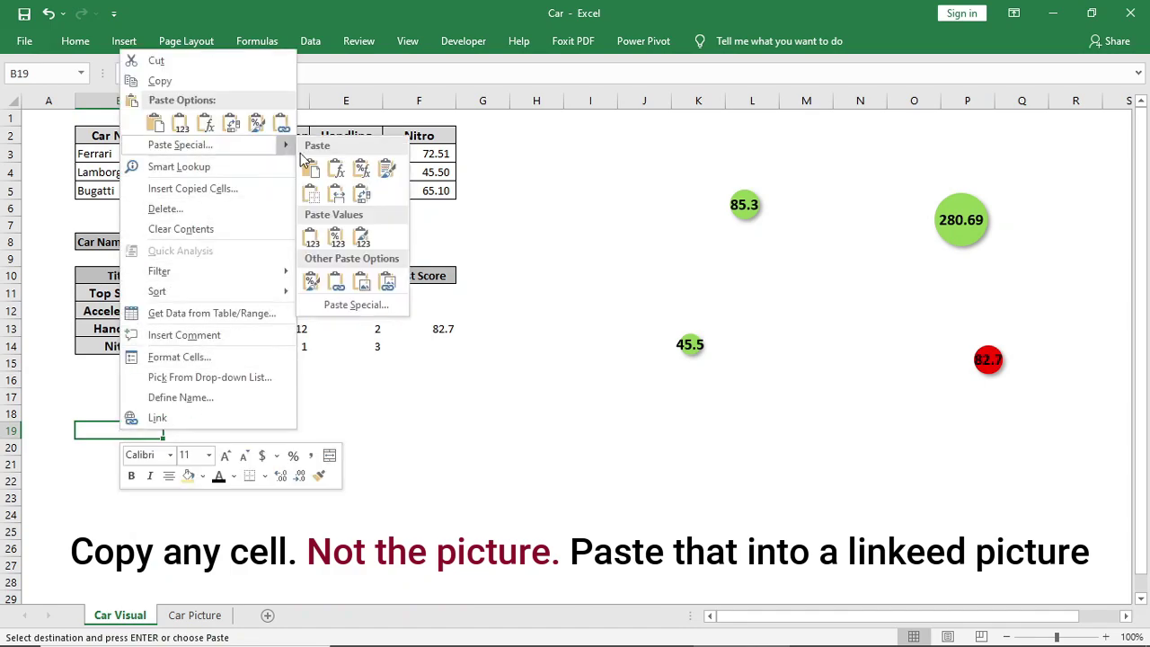
click(389, 281)
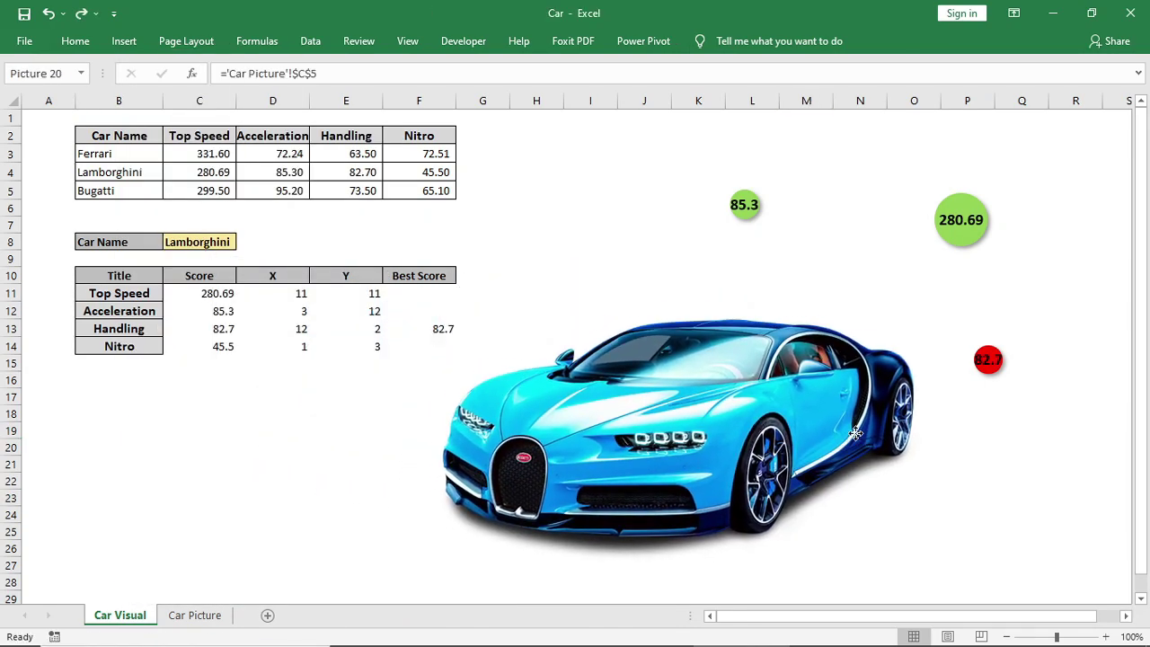
Choose Ferrari in the Car Name dropdown in C8
click(225, 242)
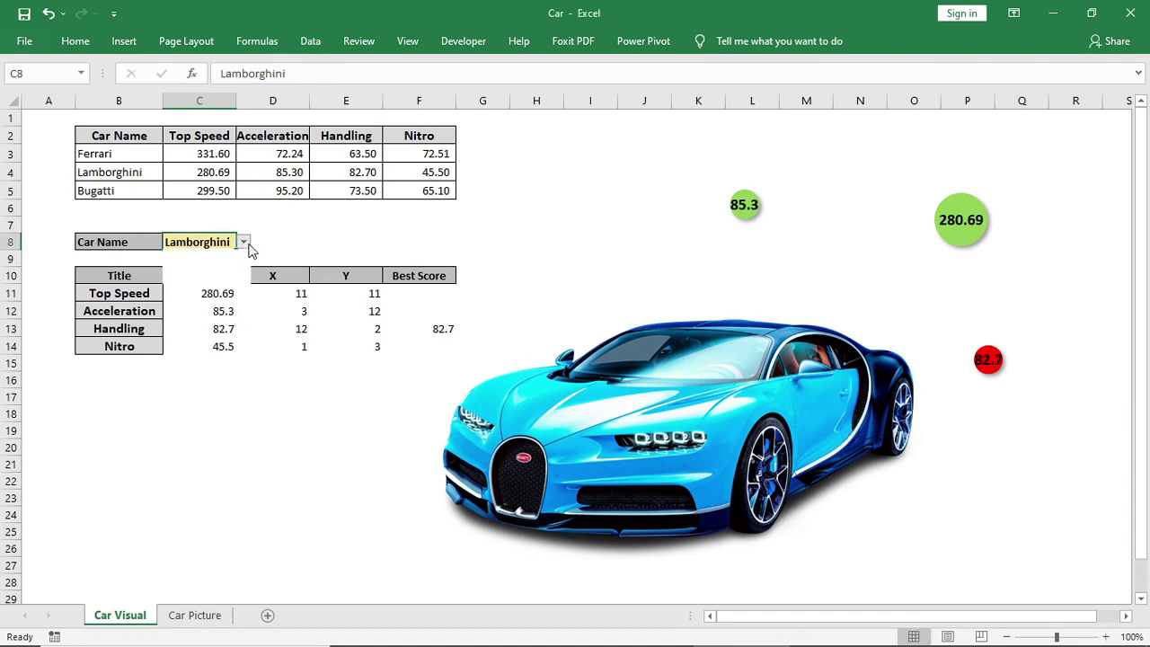
click(243, 242)
click(193, 256)
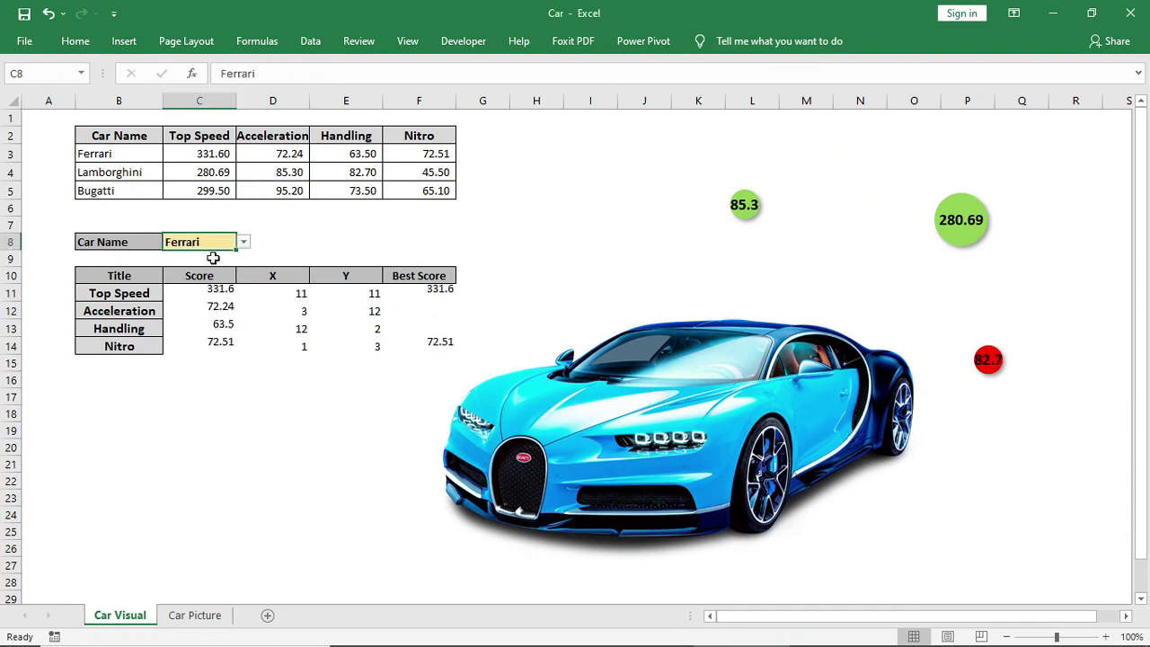
Replace the linked picture's cell reference with the defined name, using the formula =Car_New
click(337, 478)
click(557, 478)
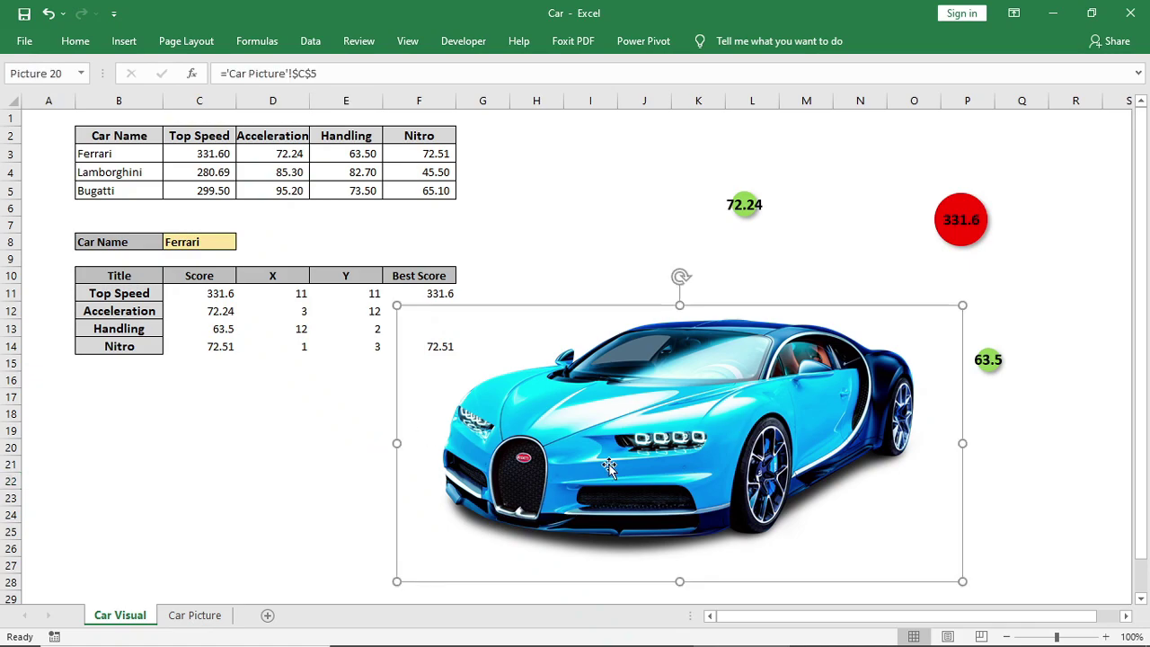
drag(345, 74, 216, 72)
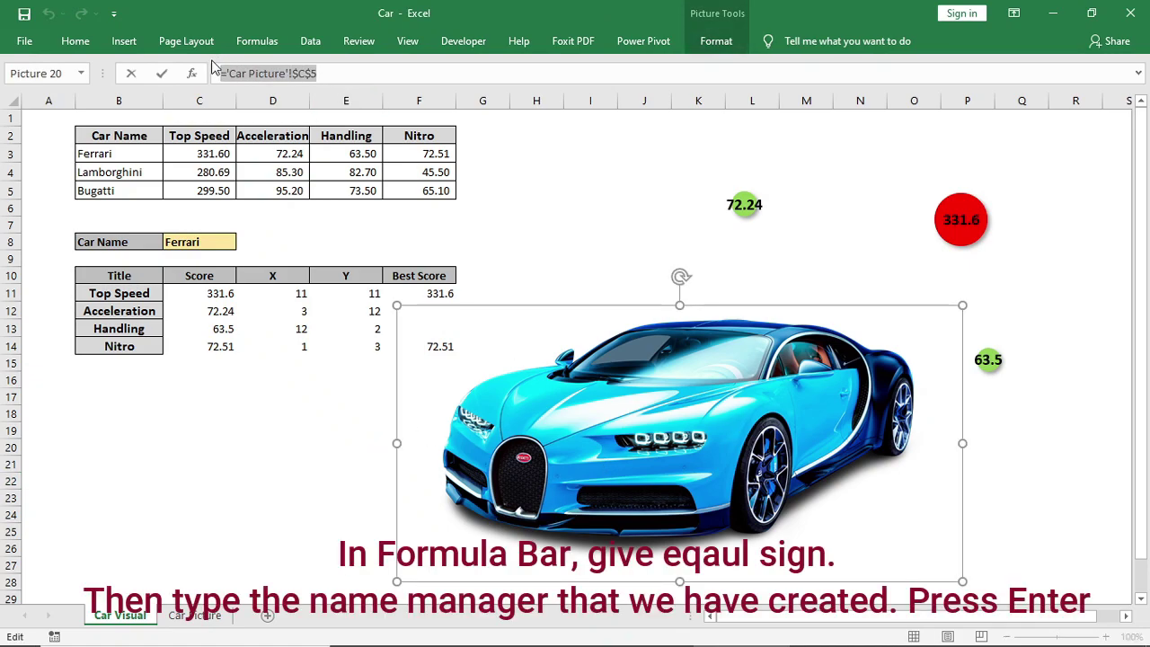
text(=ca)
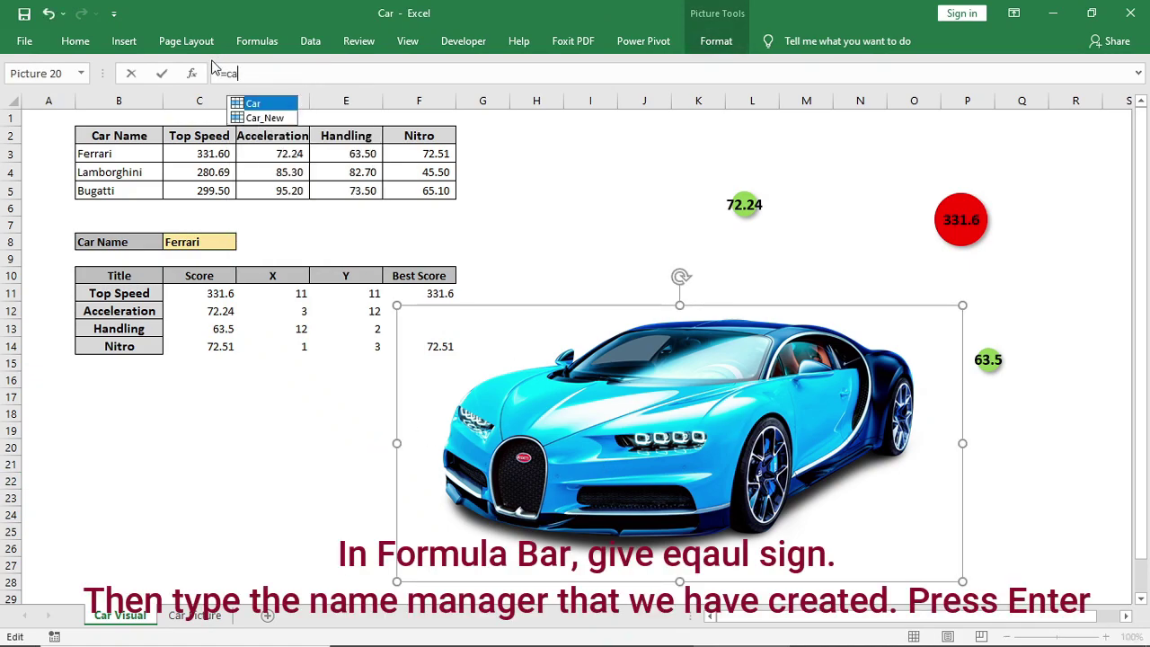
key(Down)
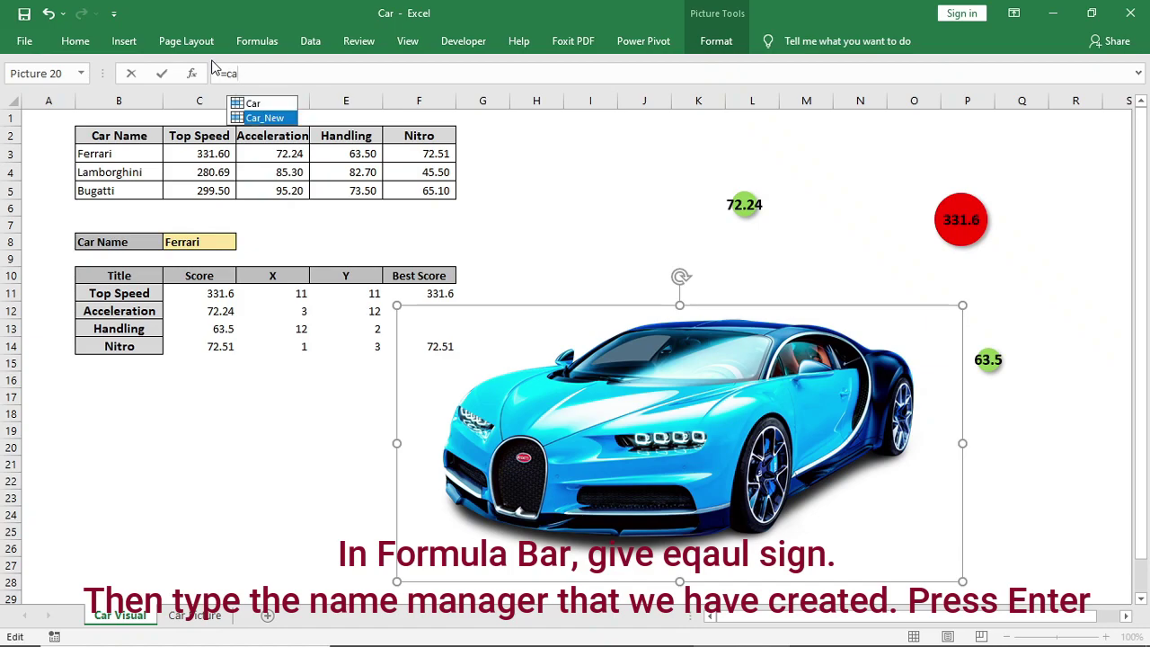
key(Tab)
key(Return)
Test the picture lookup by selecting Lamborghini, Bugatti and Ferrari in turn in the Car Name dropdown
click(229, 241)
click(244, 242)
click(193, 266)
click(243, 242)
click(182, 278)
click(244, 241)
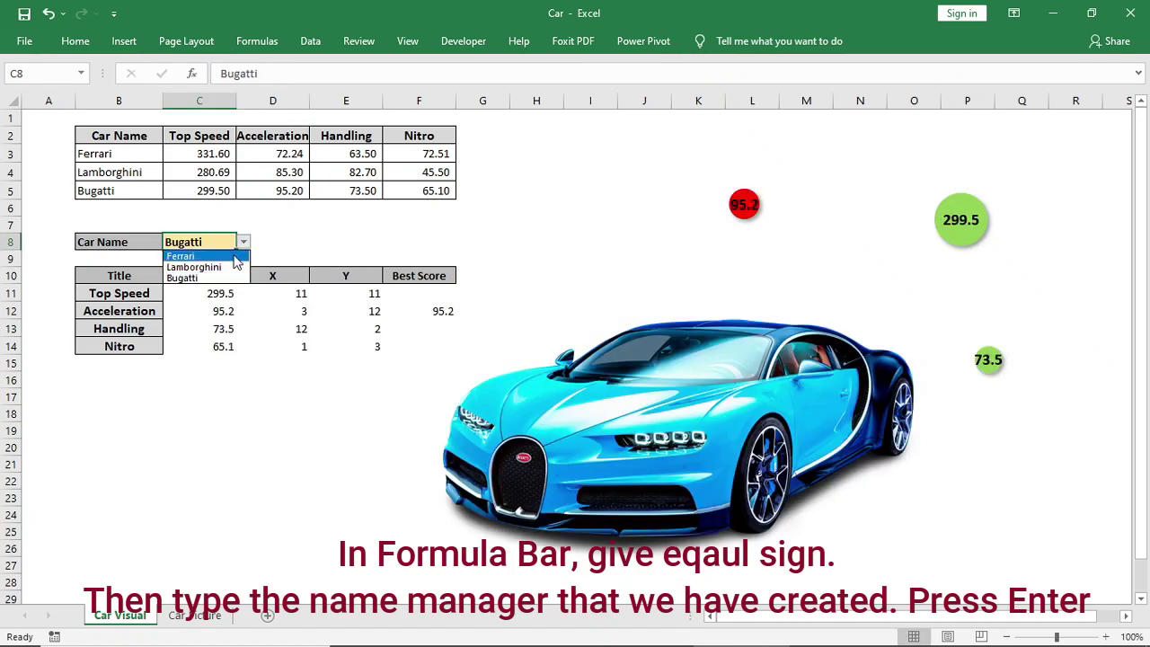
click(184, 256)
Move the linked car picture into the empty area below the score table
click(642, 431)
scroll(390, 423, down, 5)
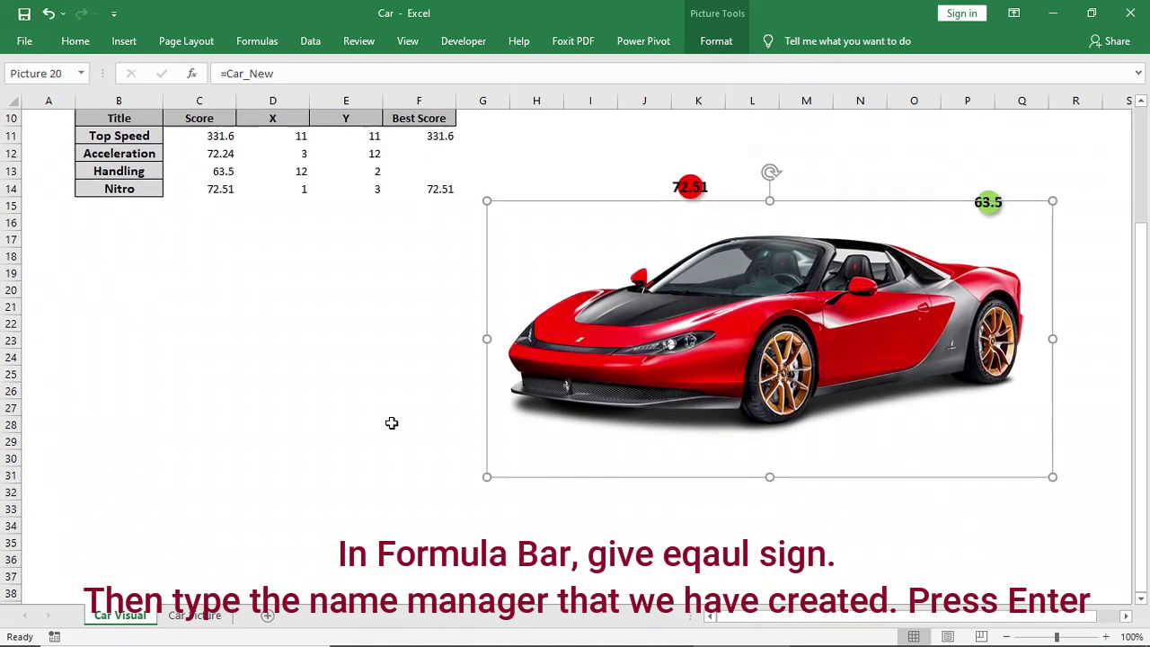
drag(684, 215, 492, 377)
scroll(913, 380, up, 3)
Move the Car Name label and its dropdown cell from B8:C8 to B22:C22
drag(117, 144, 218, 147)
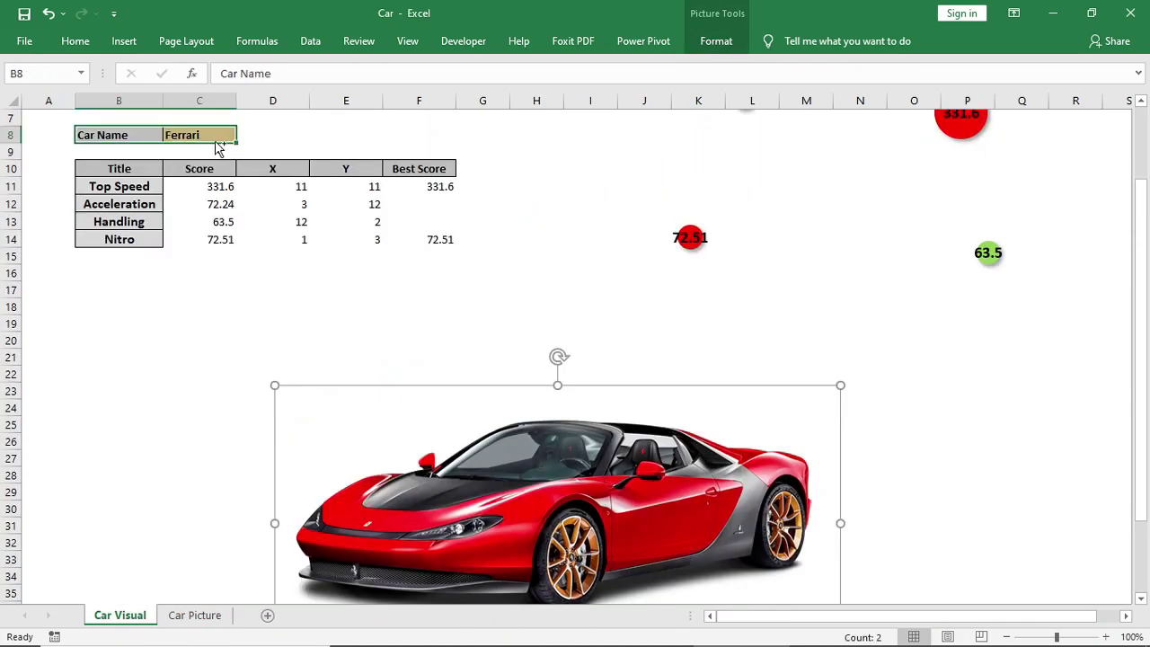
key(ctrl+x)
click(85, 375)
key(ctrl+v)
Try another car in the relocated Car Name dropdown and undo the selection
click(232, 375)
click(243, 375)
click(198, 404)
key(ctrl+z)
Move the bubble chart over the car picture and enlarge it so its bubbles surround the car
click(788, 365)
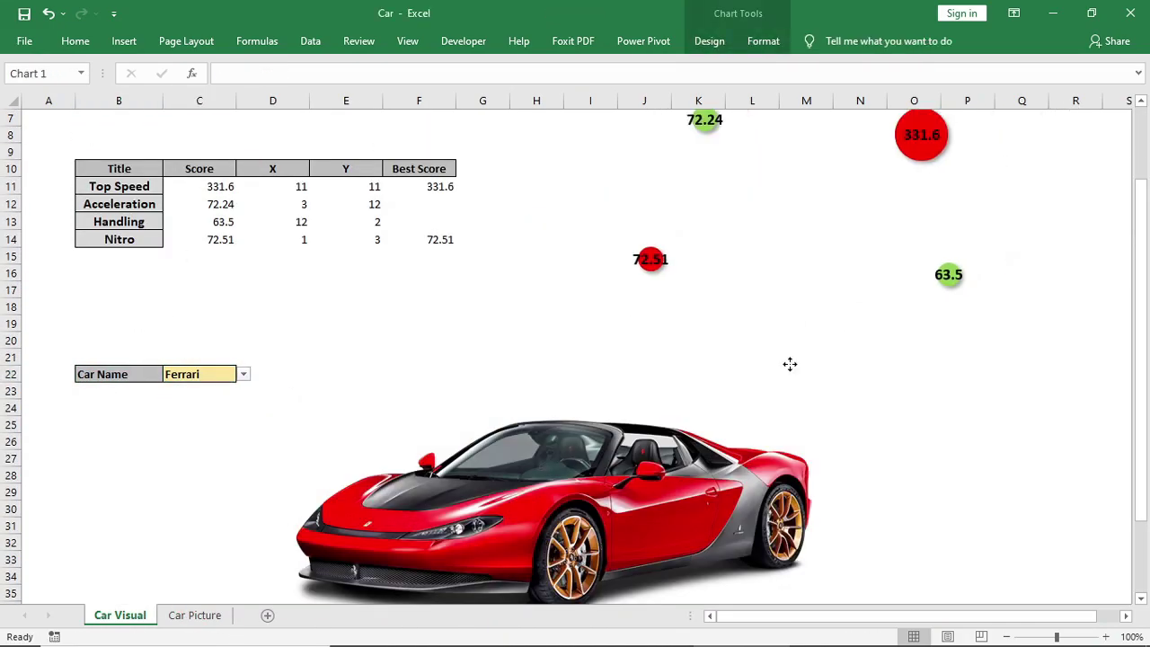
scroll(961, 344, down, 3)
drag(960, 344, 608, 514)
drag(711, 272, 988, 141)
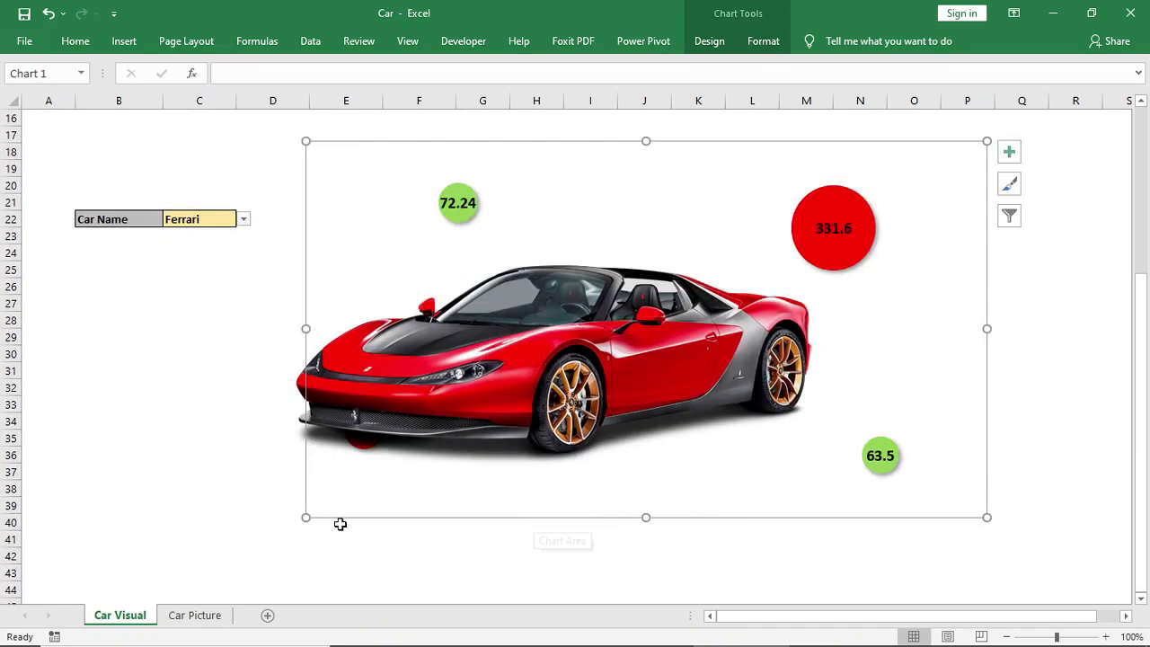
drag(305, 518, 159, 596)
mouse_move(987, 596)
mouse_down()
mouse_move(981, 510)
mouse_move(1065, 443)
mouse_up()
Draw a horizontal and a vertical line joining the top speed bubble to the car's roof, with a black outline
click(124, 41)
click(206, 103)
click(236, 159)
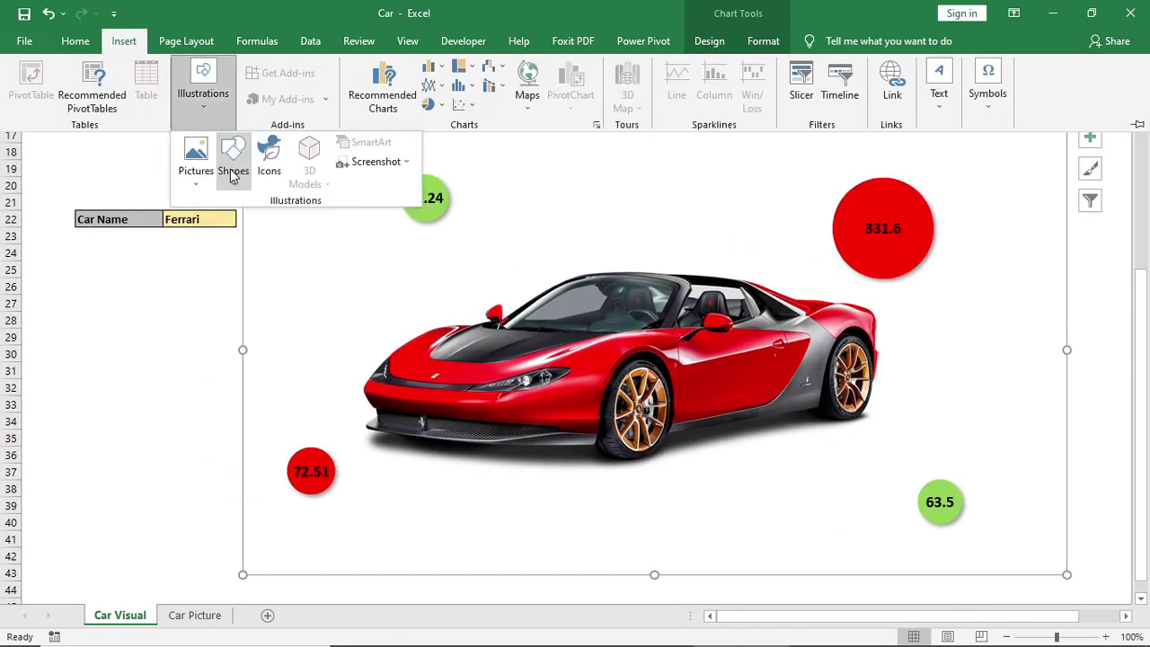
click(215, 184)
mouse_move(697, 227)
mouse_down()
mouse_move(834, 228)
mouse_move(698, 274)
mouse_up()
click(720, 41)
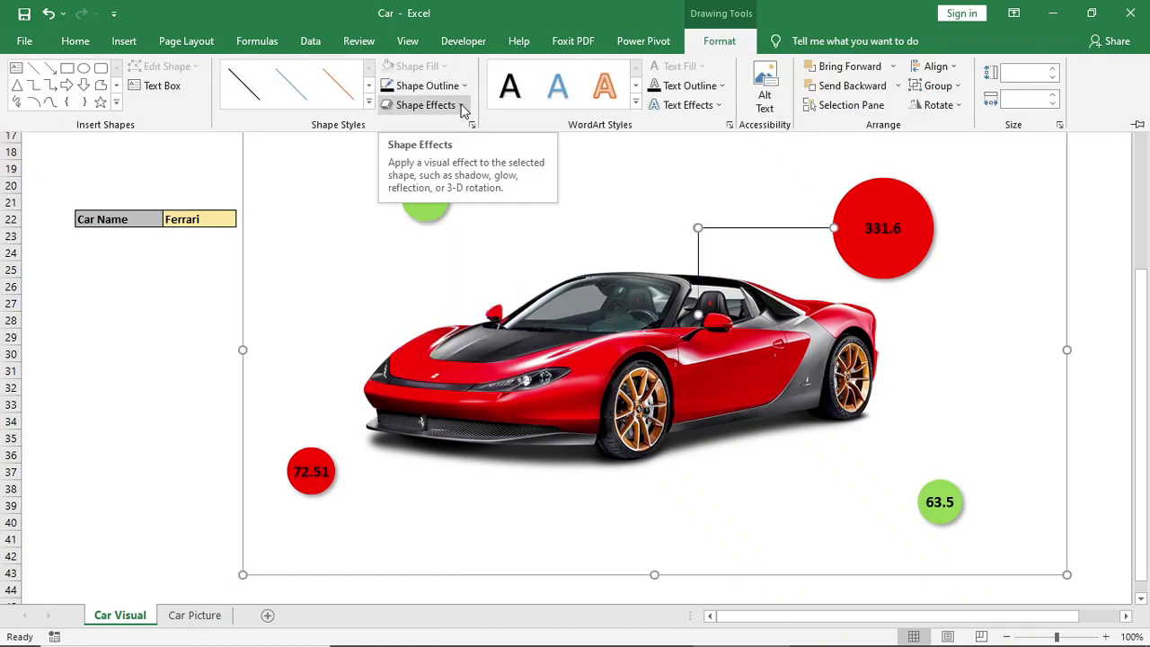
Draw a horizontal and a vertical line joining the handling bubble to the car's rear wheel
click(124, 40)
click(206, 102)
click(236, 159)
click(216, 184)
drag(915, 502, 857, 503)
drag(850, 418, 848, 501)
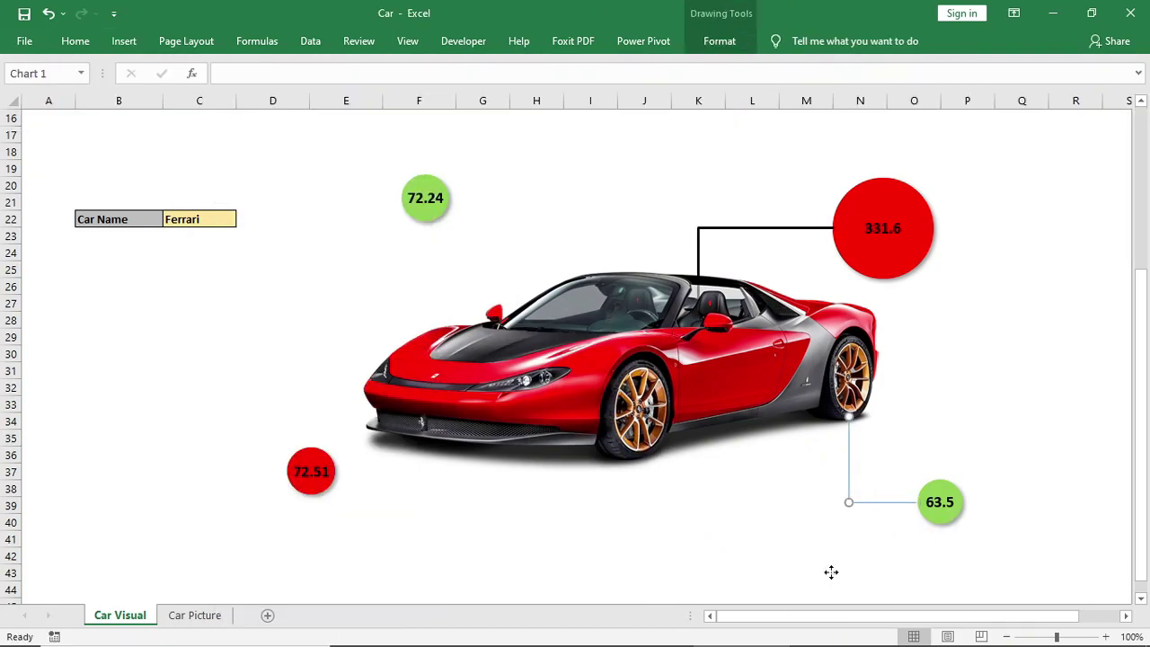
Draw matching L-shaped connector lines from the acceleration and nitro bubbles to the car, with all connectors outlined in black
click(719, 41)
click(15, 63)
mouse_move(423, 221)
mouse_down()
mouse_move(423, 306)
mouse_move(492, 305)
mouse_up()
click(848, 476)
drag(334, 473, 402, 418)
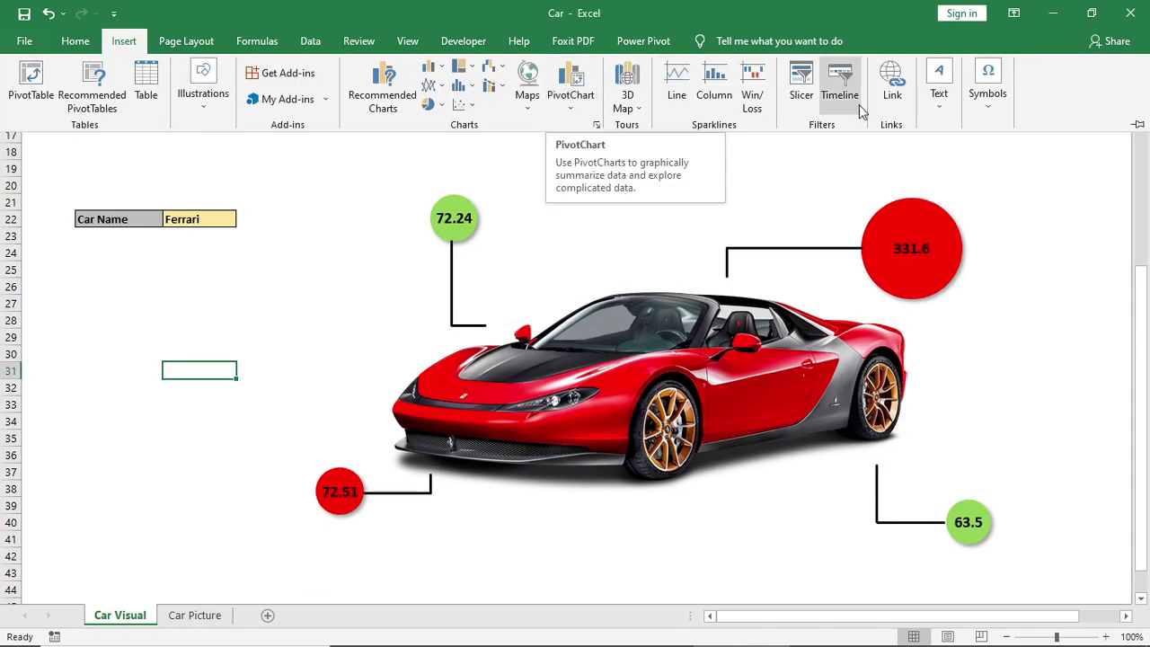
Insert a text box above the top speed connector, link it to the title in B11, and remove its outline
click(939, 88)
click(940, 161)
drag(727, 225, 852, 248)
text(=)
scroll(147, 152, up, 2)
click(119, 136)
key(Return)
click(720, 41)
click(410, 84)
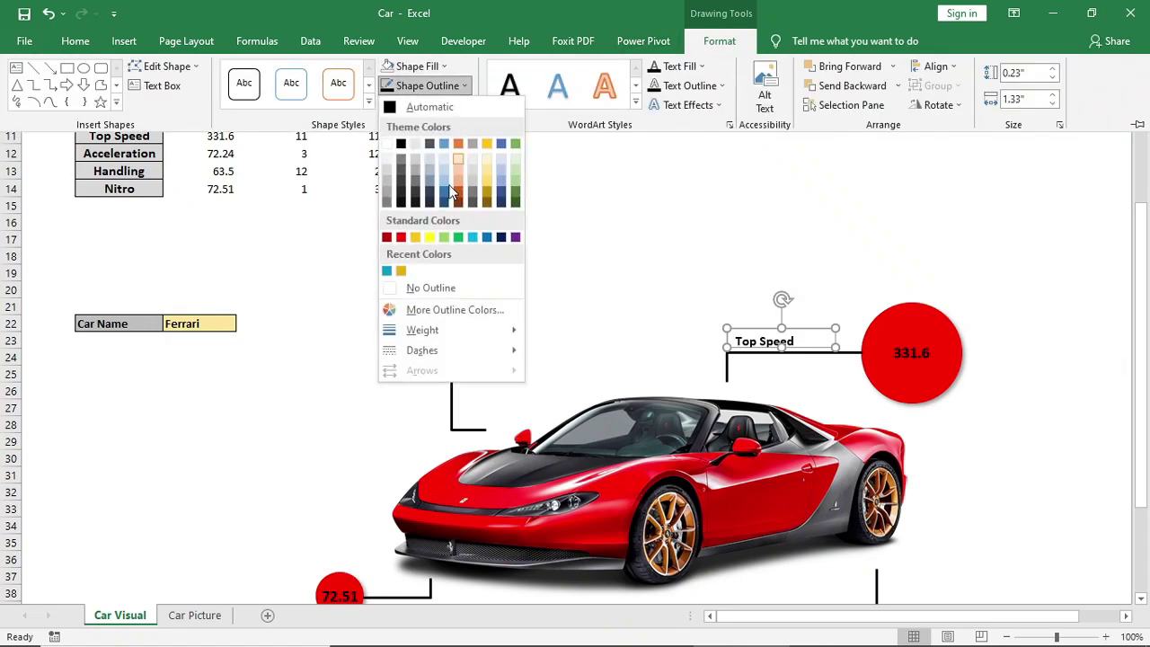
click(442, 287)
Duplicate the Top Speed label beside the other three connectors and link the acceleration copy to B12
scroll(850, 349, down, 2)
drag(763, 237, 402, 512)
drag(403, 512, 941, 559)
click(490, 313)
text(=)
click(118, 152)
key(Return)
Link the label by the nitro bubble to B14 and the label by the handling bubble to B13
click(398, 559)
text(=)
click(119, 134)
key(Return)
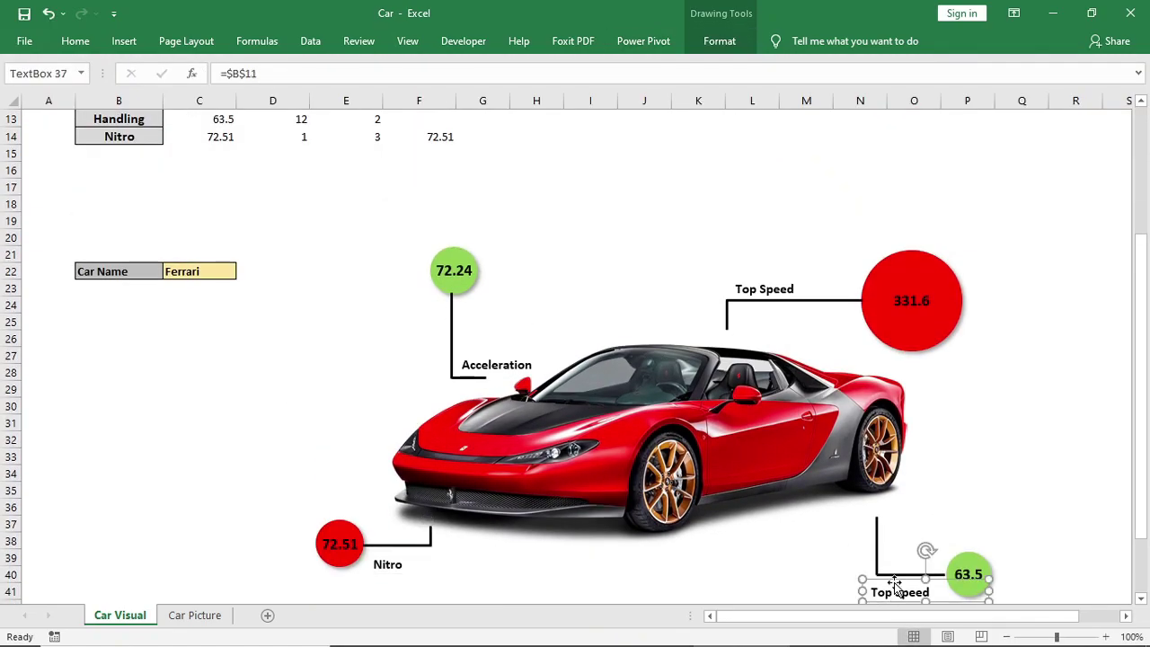
scroll(255, 312, up, 2)
click(119, 168)
key(Return)
Hide the formula bar and the row and column headings
scroll(360, 269, down, 2)
click(407, 41)
click(188, 75)
click(188, 98)
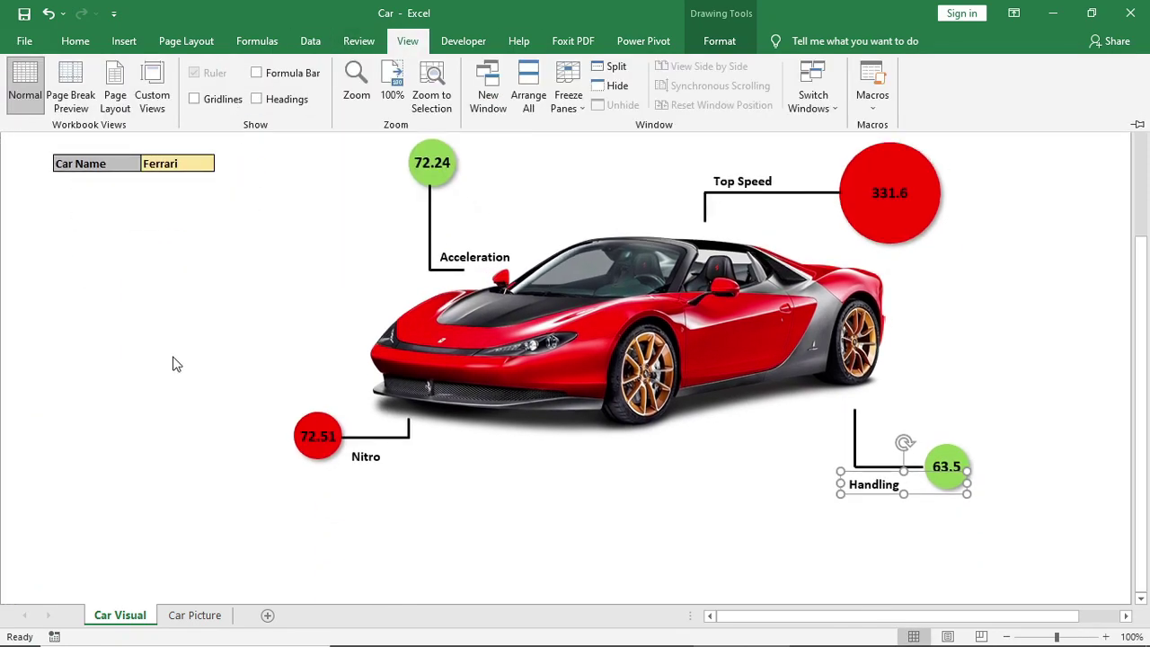
Group the bubble chart, car picture, connectors and labels into one object and move the group slightly up and away from the Car Name cells
click(360, 456)
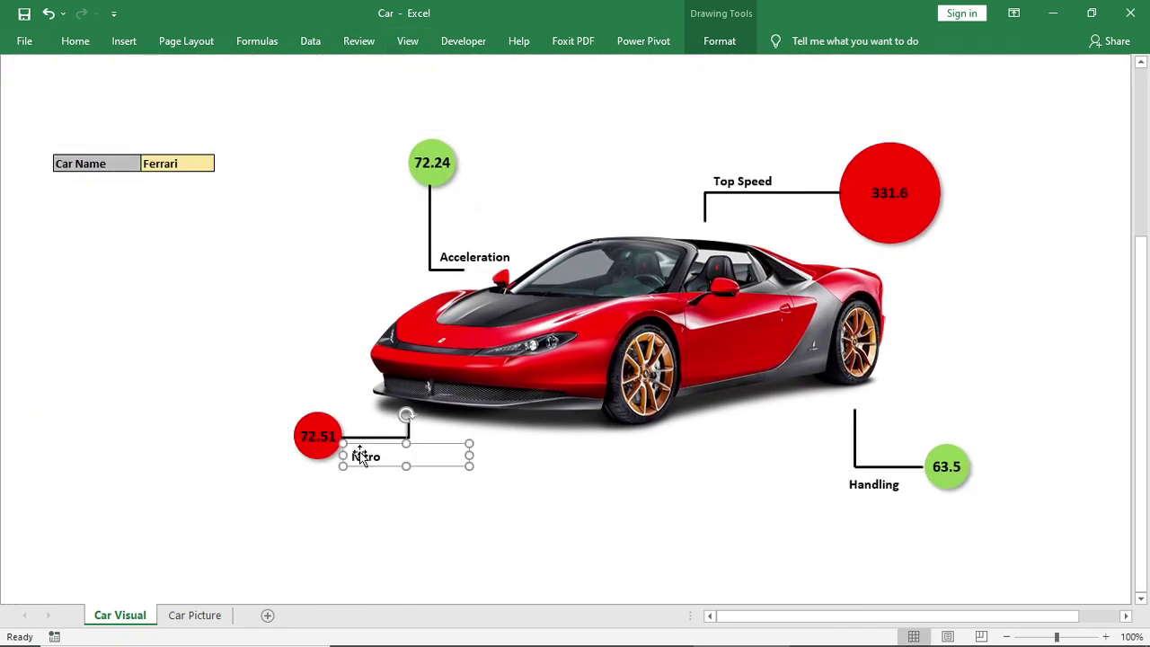
key(ctrl+a)
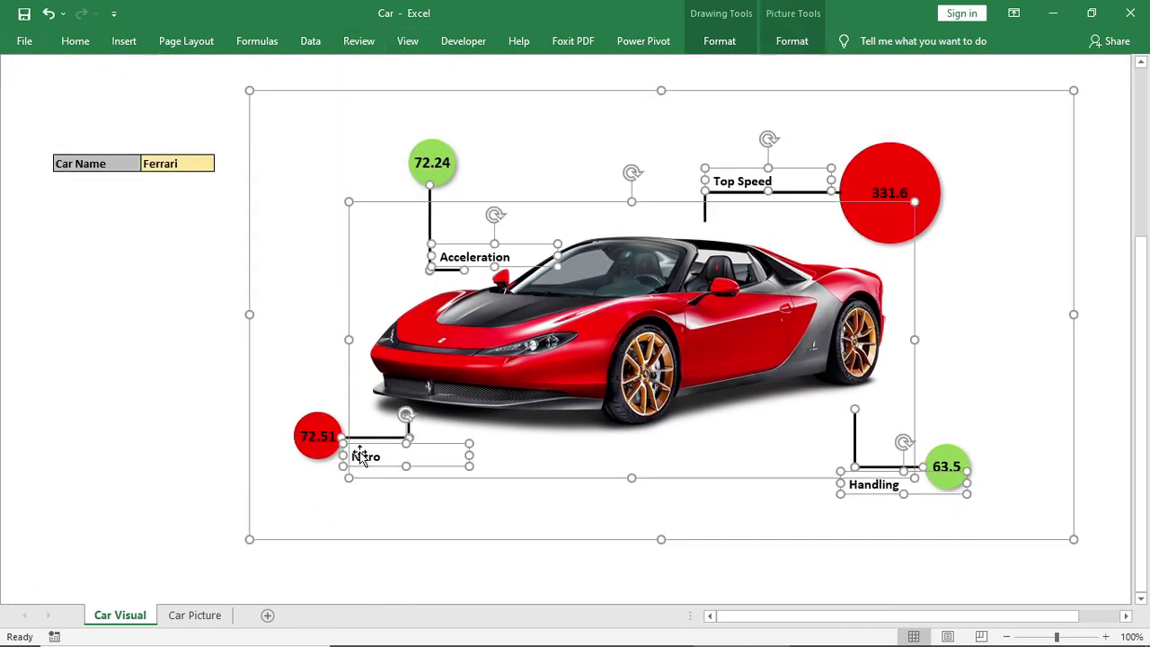
click(792, 40)
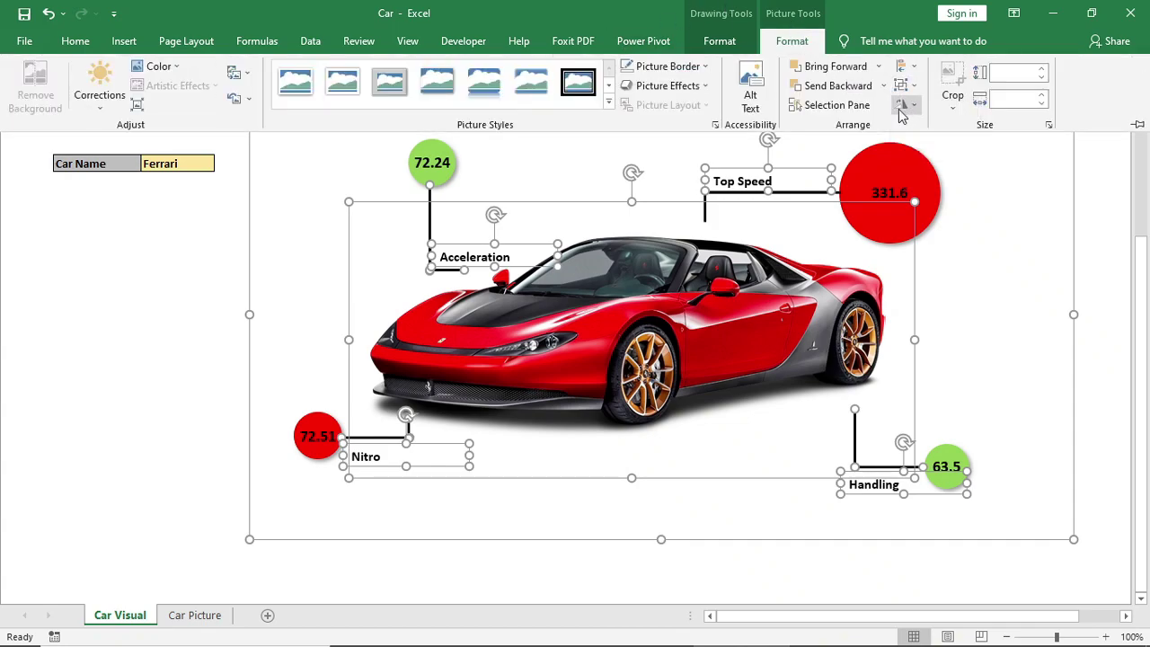
click(901, 106)
click(136, 304)
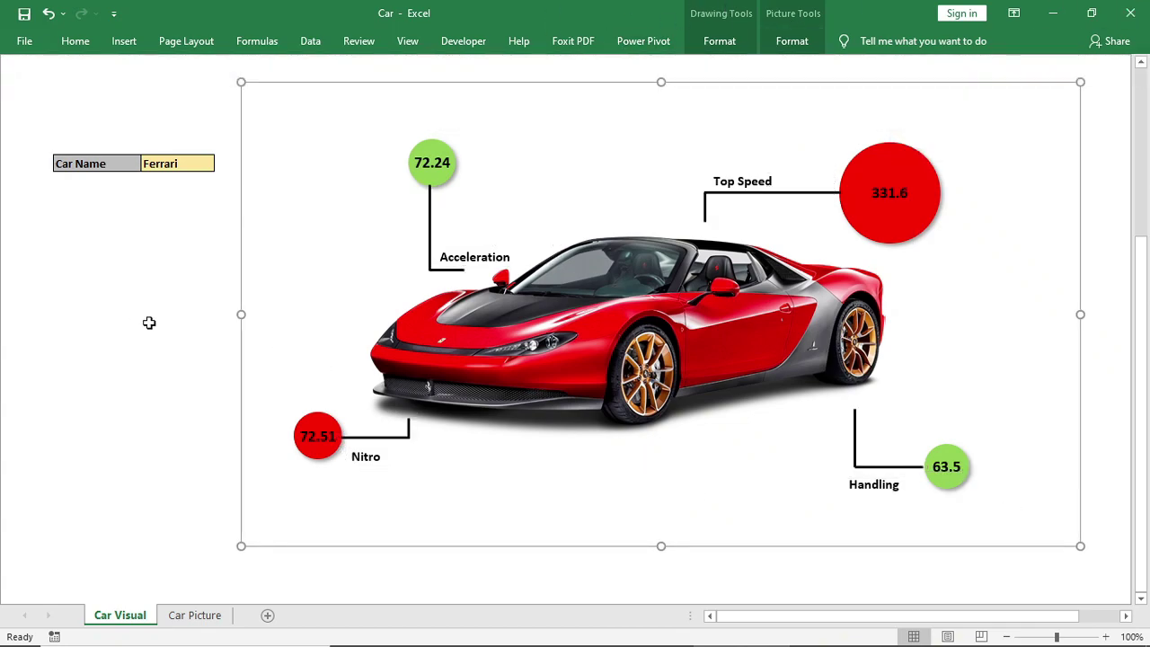
mouse_move(569, 548)
mouse_down()
mouse_move(542, 572)
mouse_move(564, 547)
mouse_up()
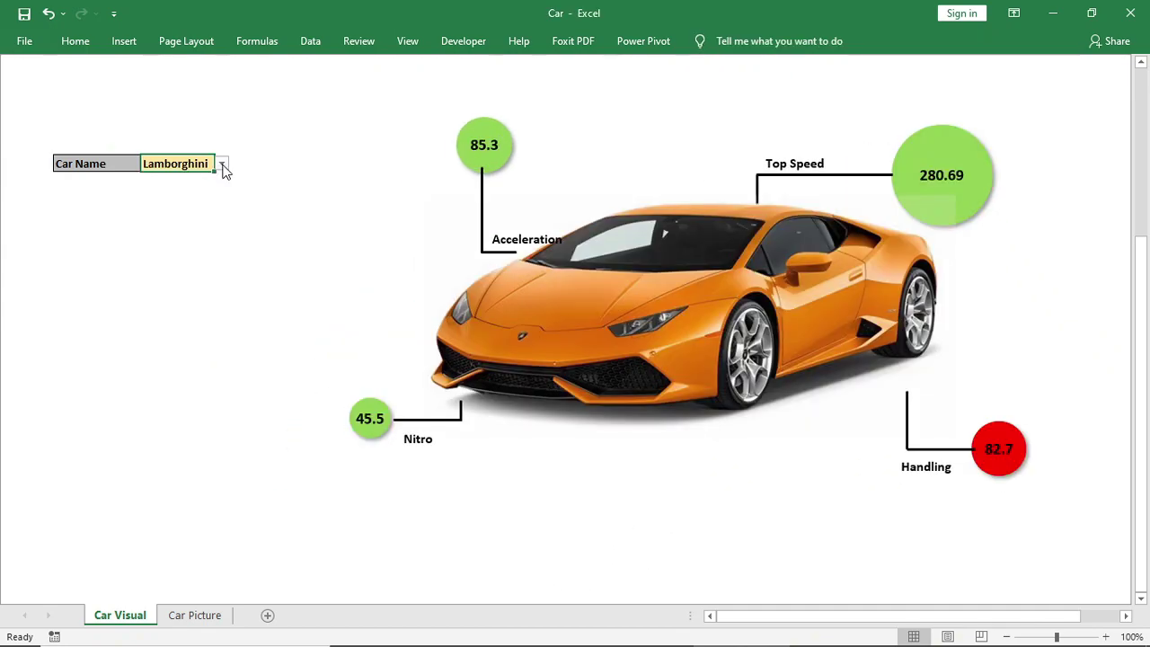
Test the car visual by switching the Car Name dropdown to Bugatti, Ferrari, Lamborghini and back to Bugatti
click(221, 164)
click(193, 199)
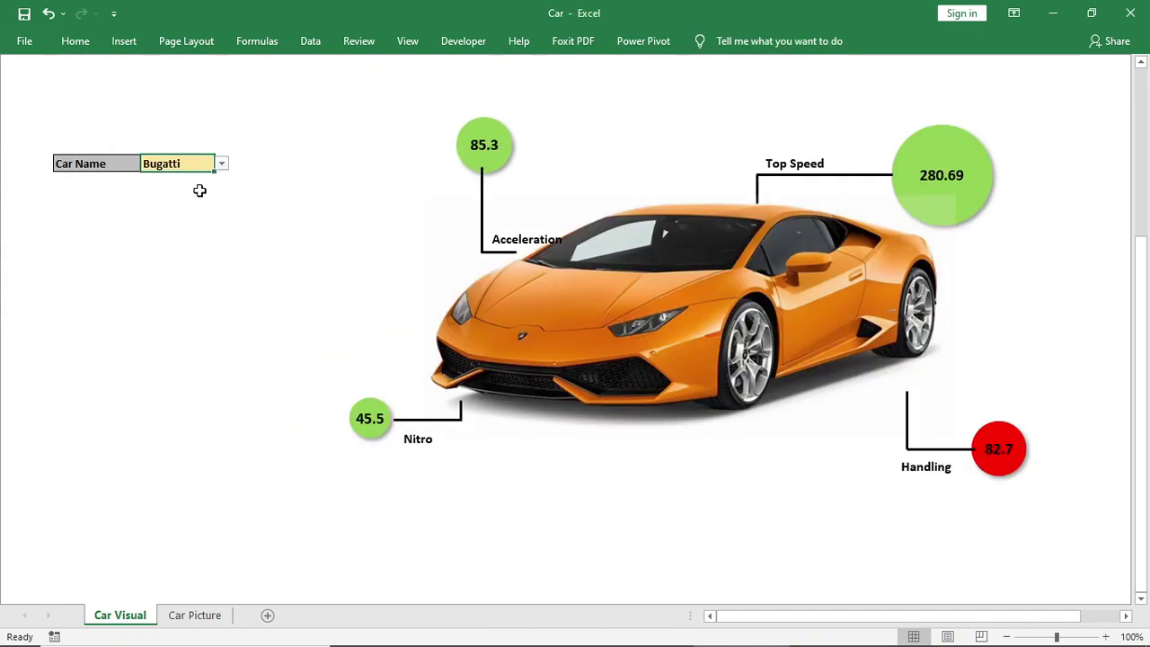
click(221, 165)
click(198, 172)
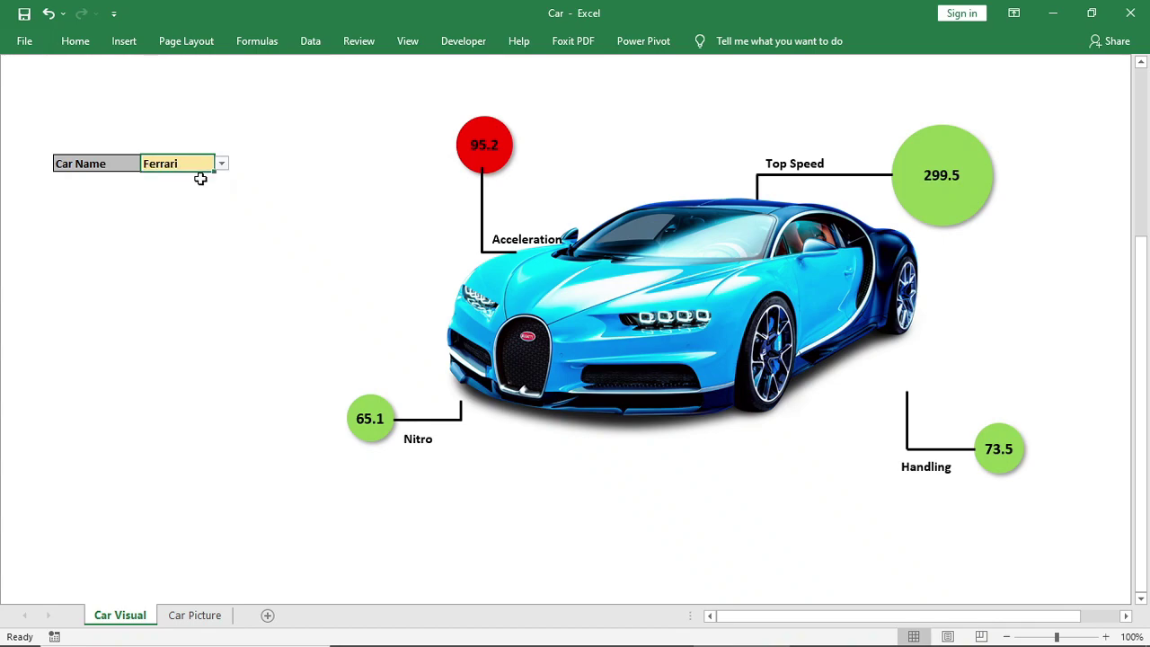
click(221, 164)
click(190, 187)
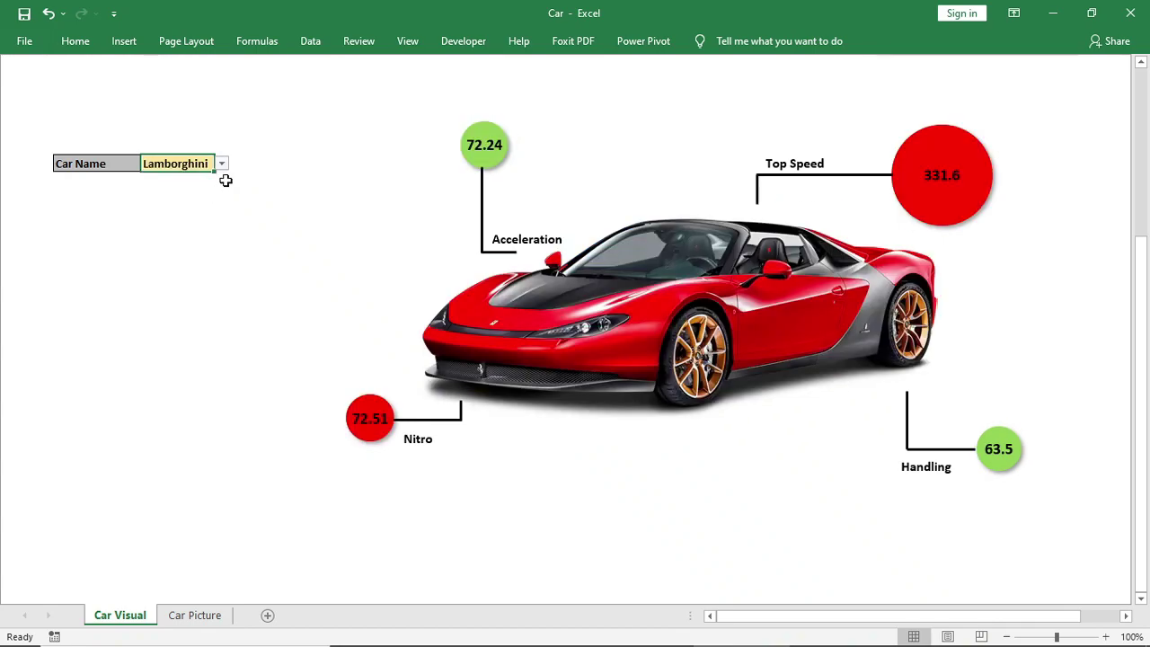
click(221, 164)
click(203, 198)
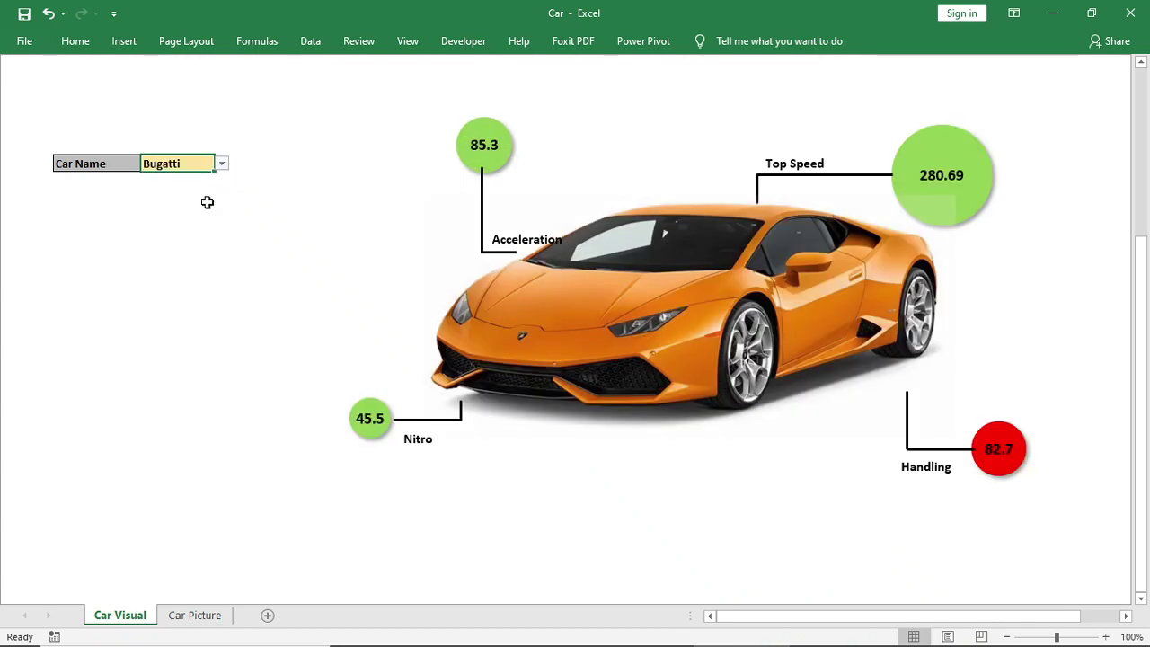